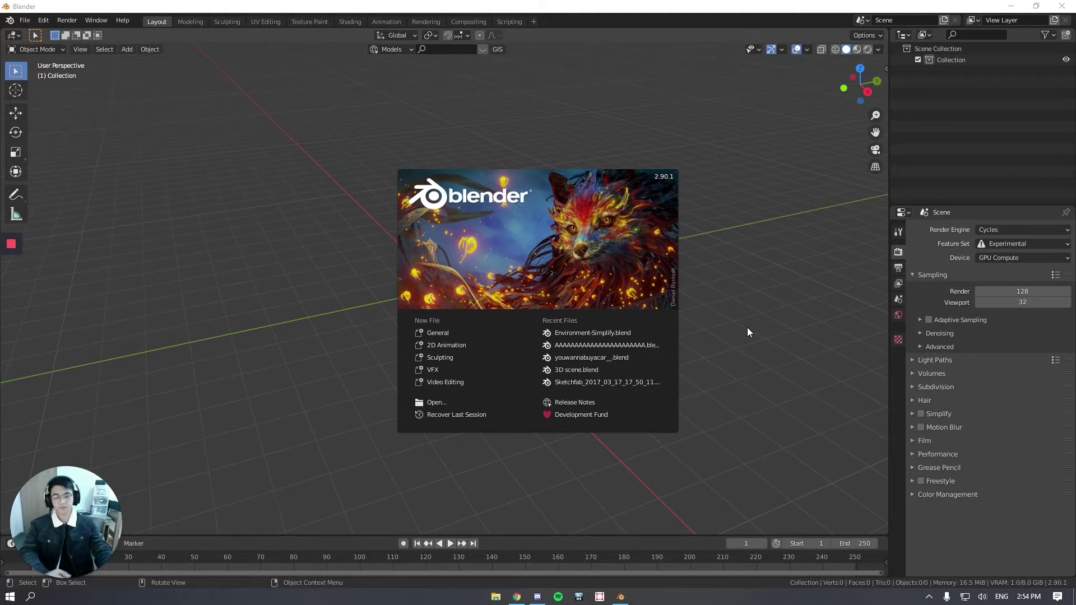
Step: Close the startup splash to begin in an empty General scene
left_click(474, 335)
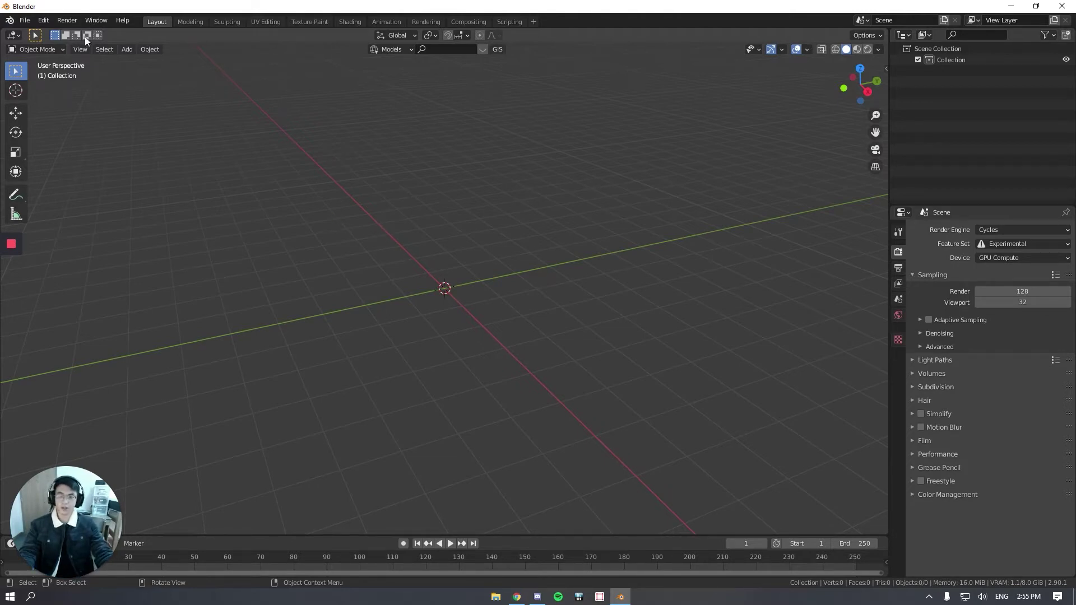
left_click(43, 20)
left_click(79, 179)
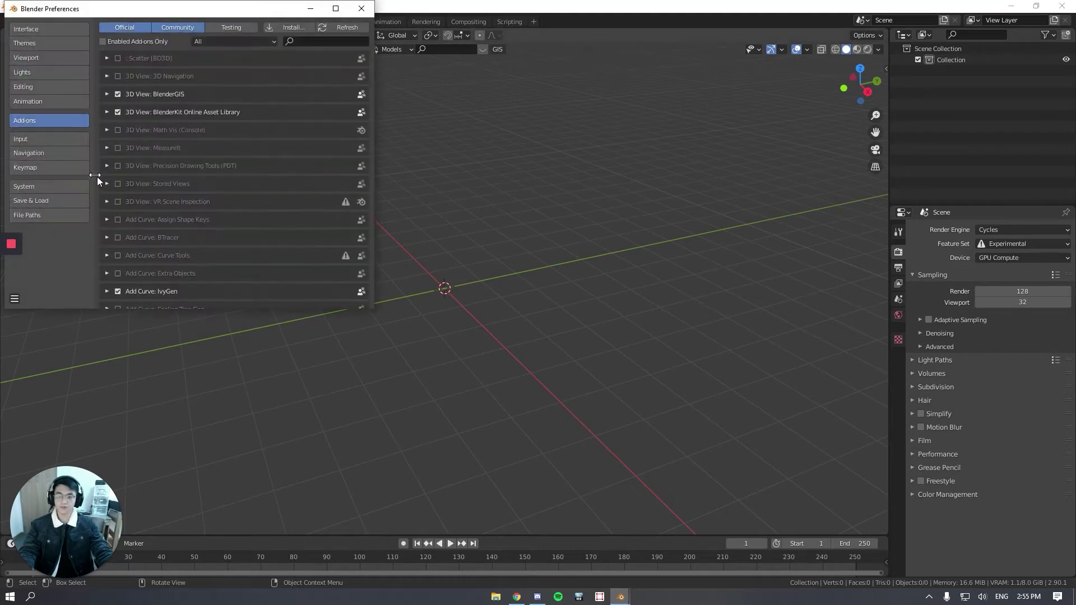
left_click_drag(261, 15, 469, 114)
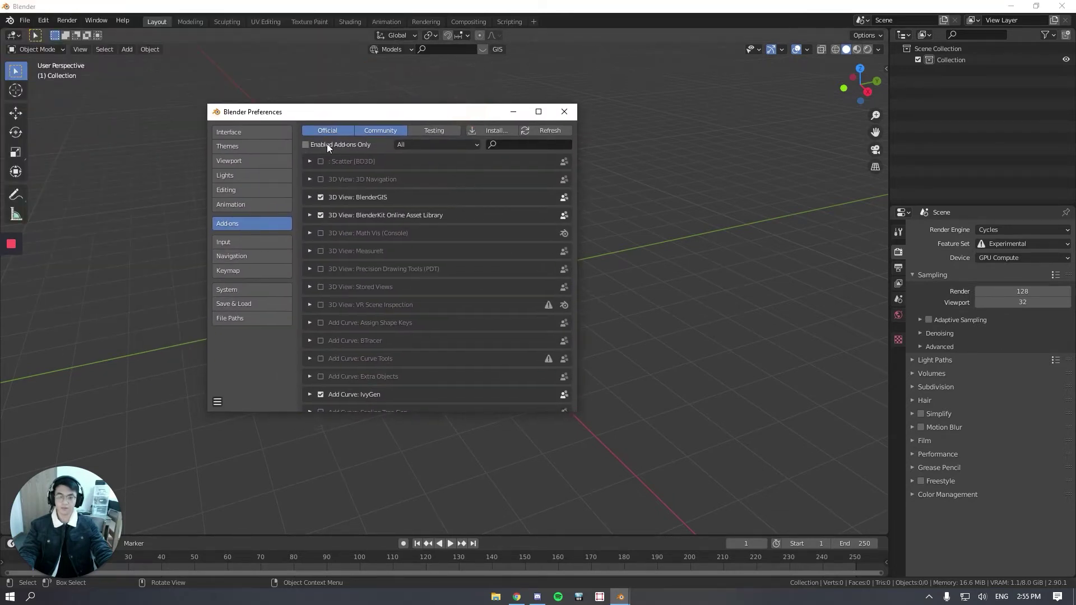
left_click(534, 146)
type("no")
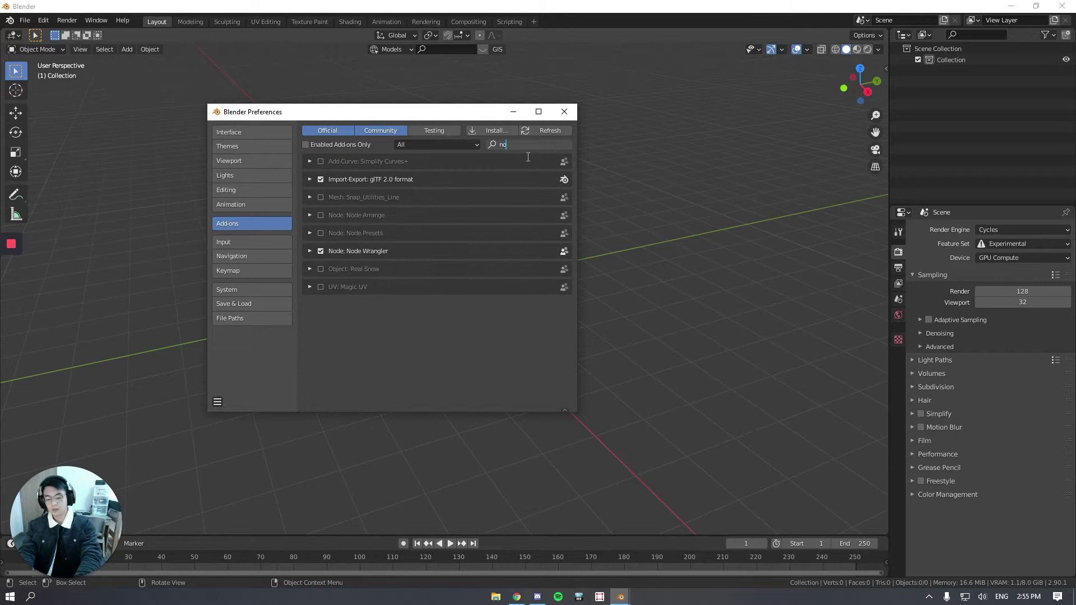
type("de wrangler")
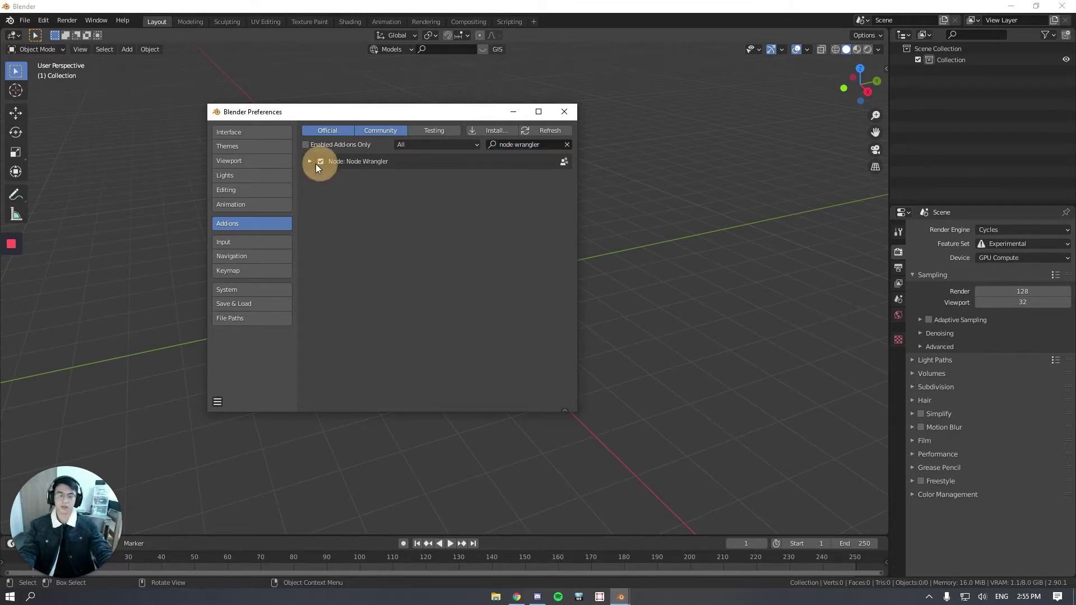
left_click(320, 161)
left_click(317, 162)
left_click_drag(543, 145, 375, 152)
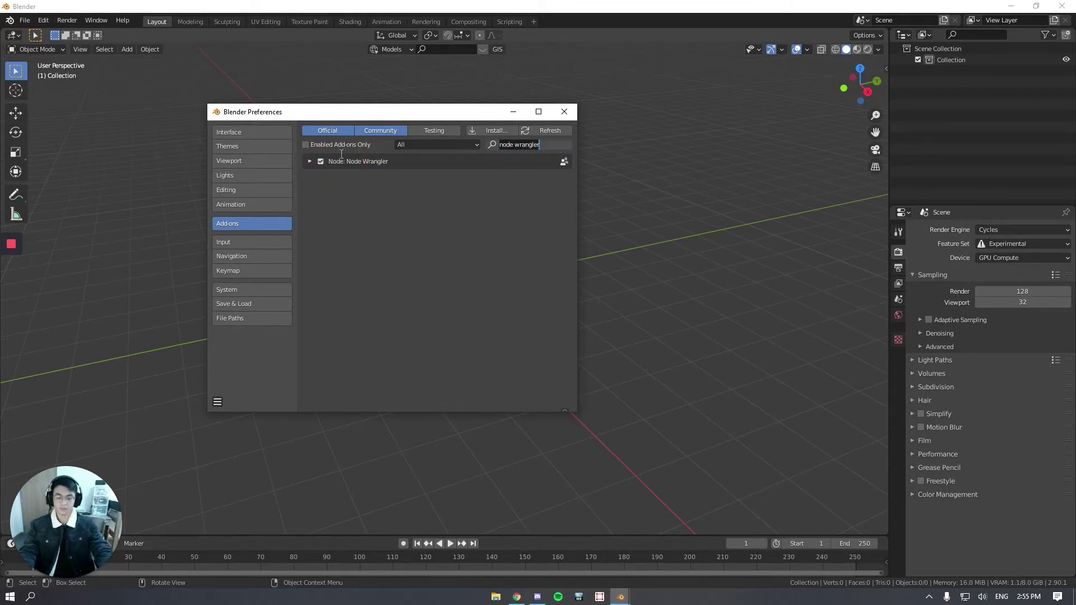
key("BackSpace")
type("archi")
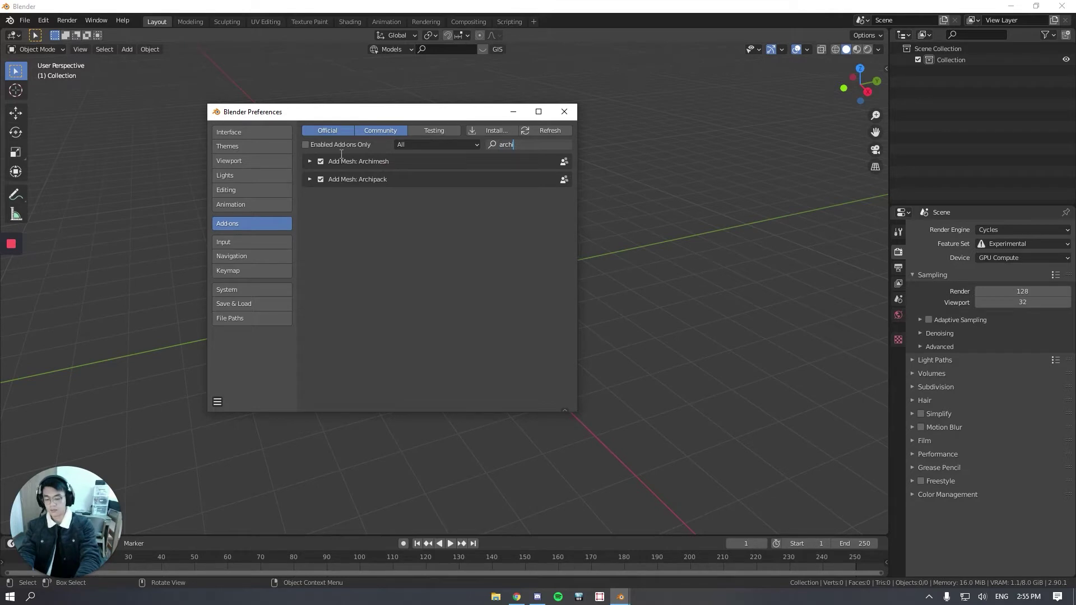
type("mesh")
key("Return")
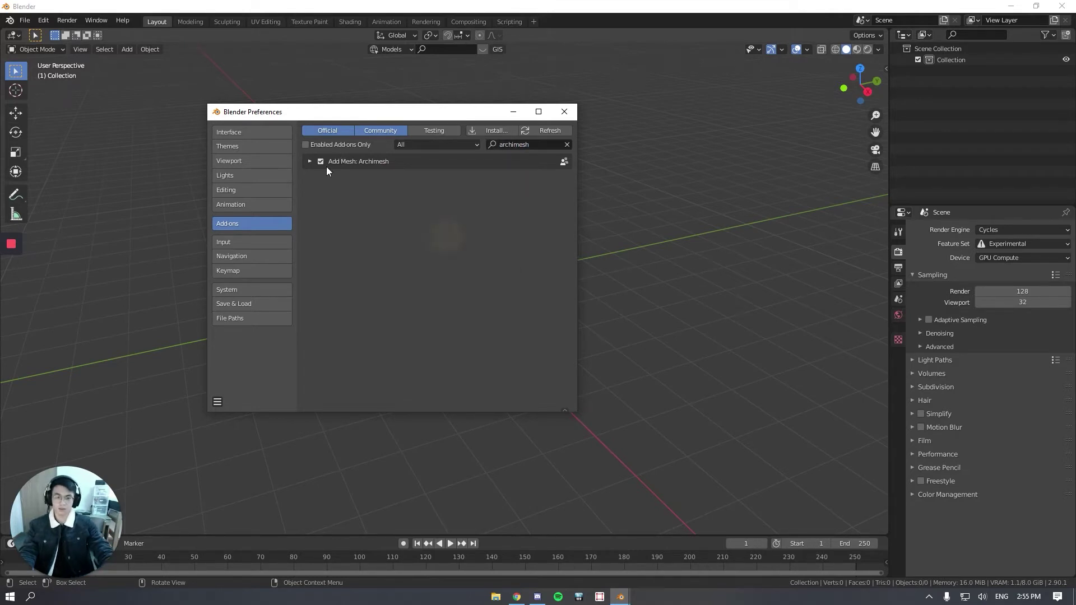
left_click(540, 144)
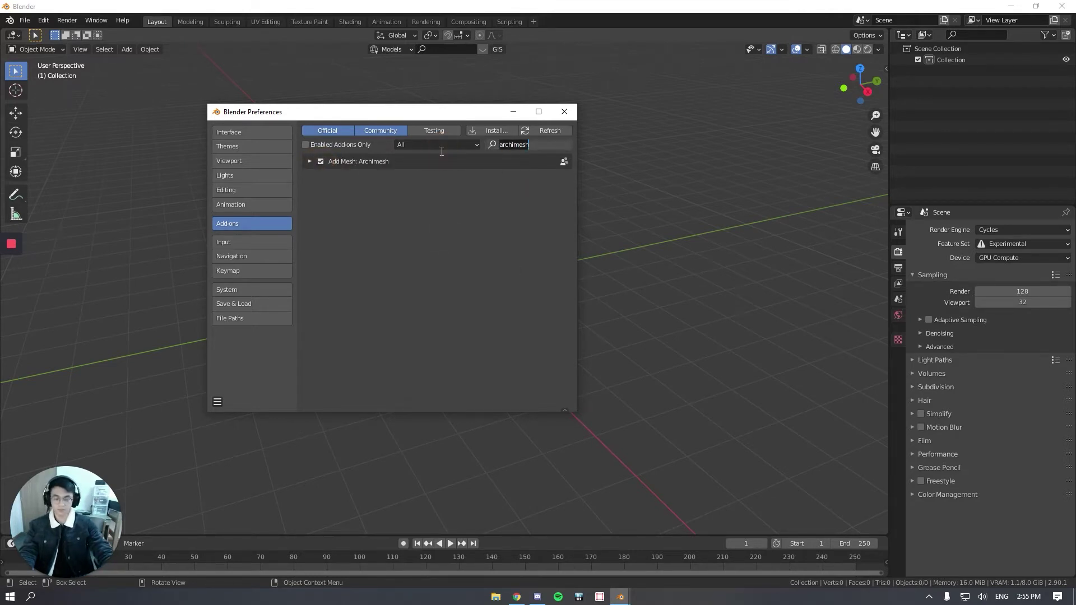
type("archipack")
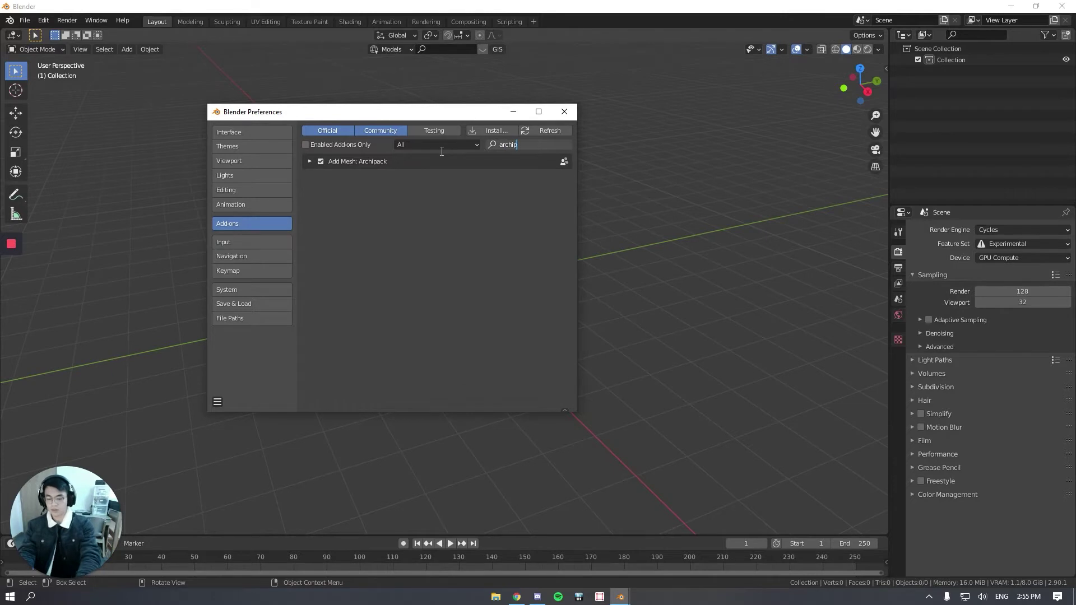
left_click(319, 162)
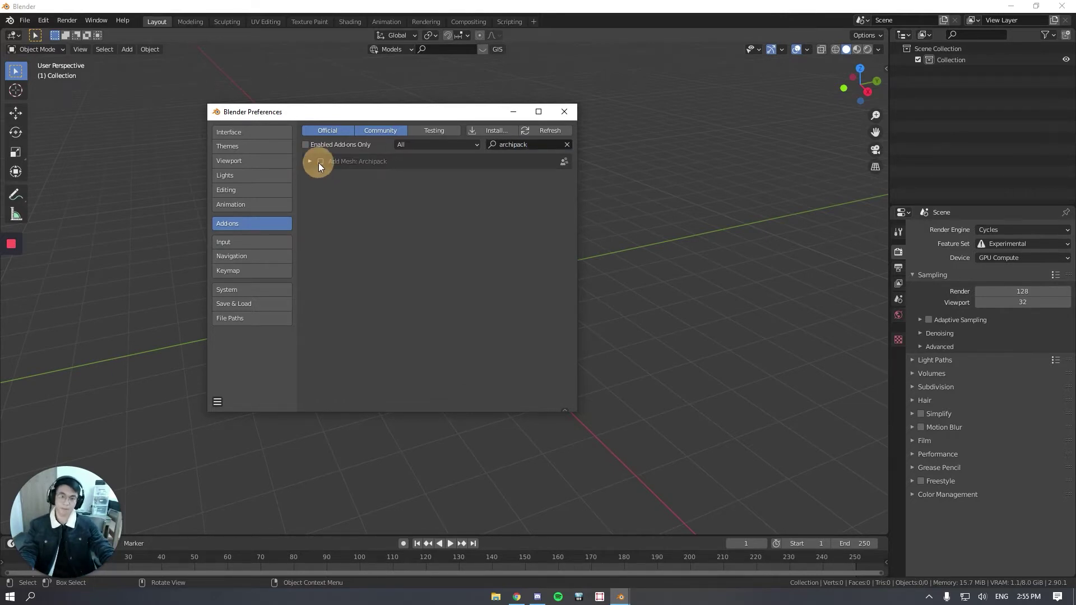
Step: Close the preferences window and add an Archimesh Room to the scene
left_click(564, 112)
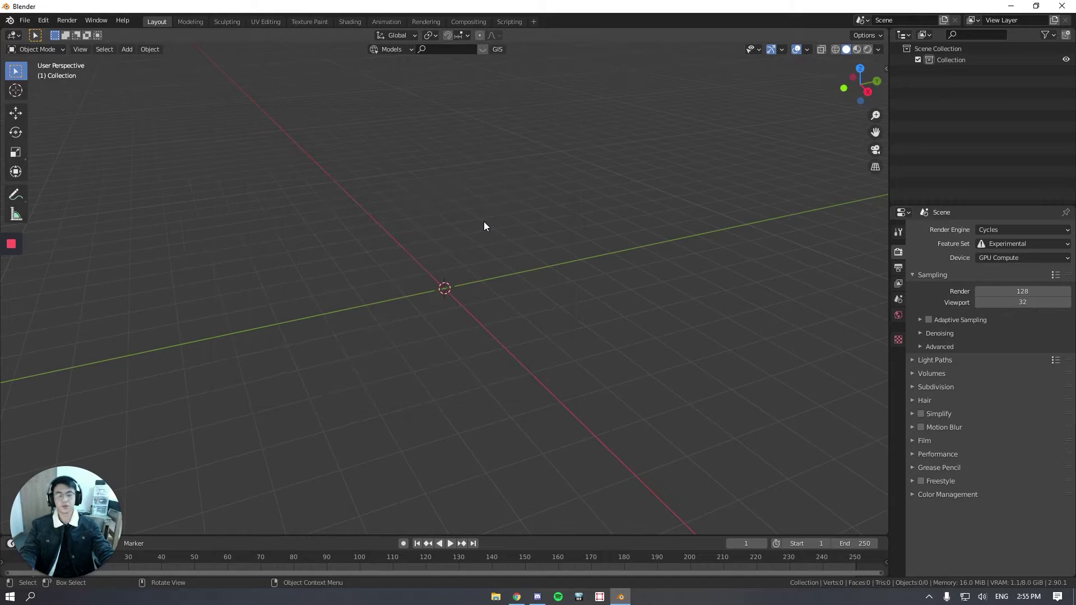
middle_click_drag(479, 218, 480, 241)
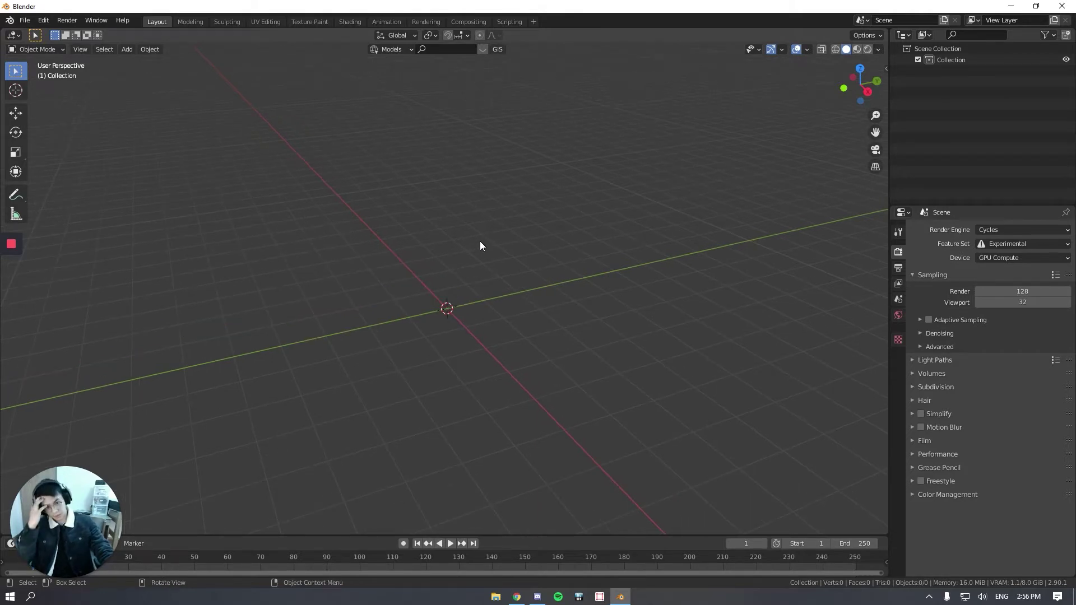
key("shift+a")
mouse_move(480, 242)
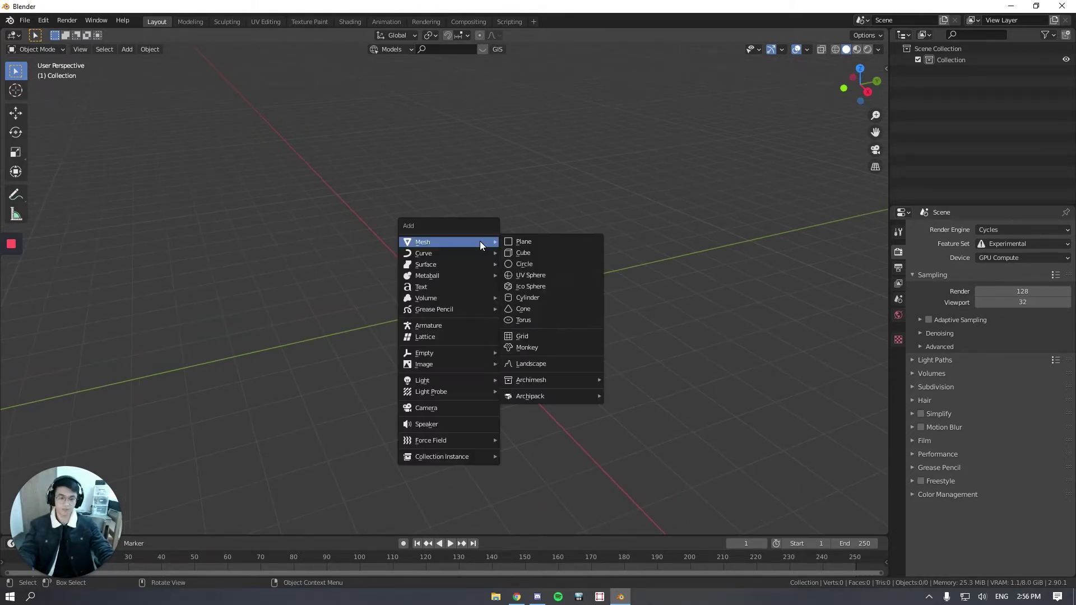
mouse_move(574, 379)
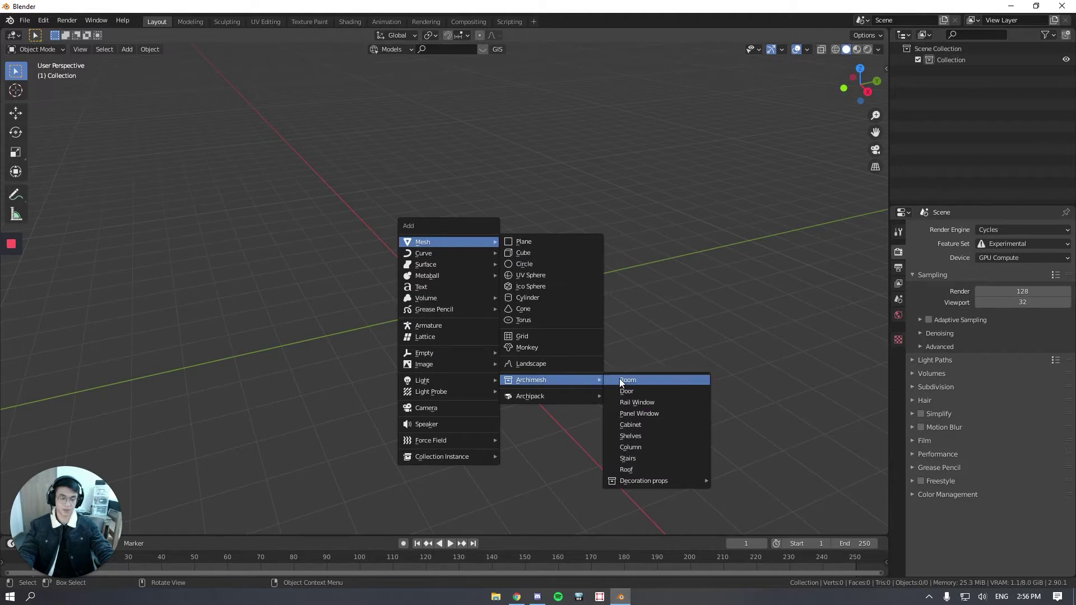
left_click(620, 378)
Step: Show the Room's Create settings in the sidebar and widen the panel so labels fit
middle_click_drag(488, 230, 557, 243)
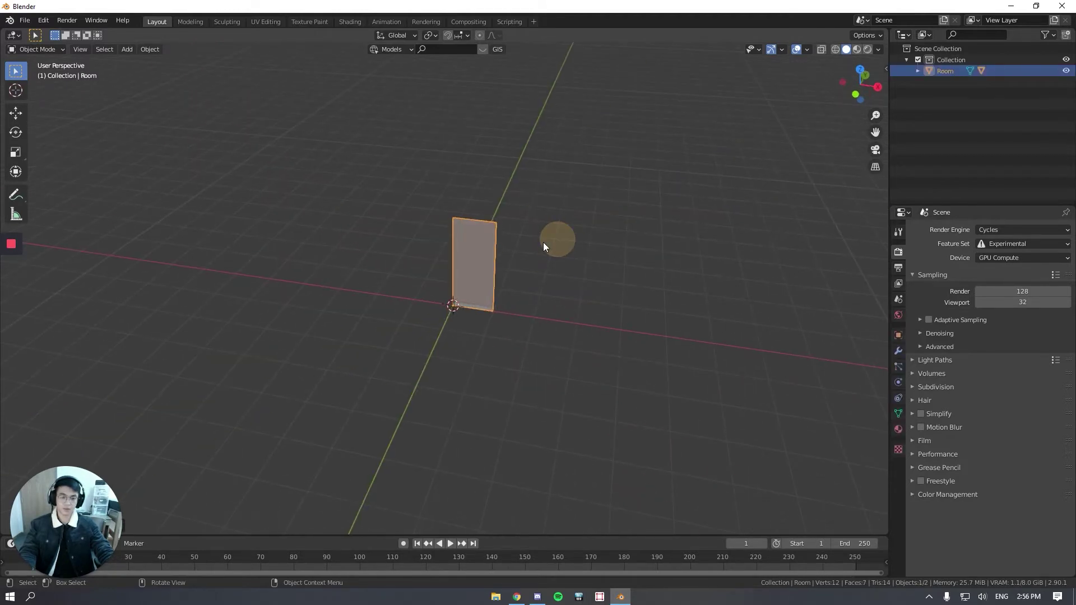
scroll(424, 256, "up", 6)
middle_click_drag(424, 257, 362, 365)
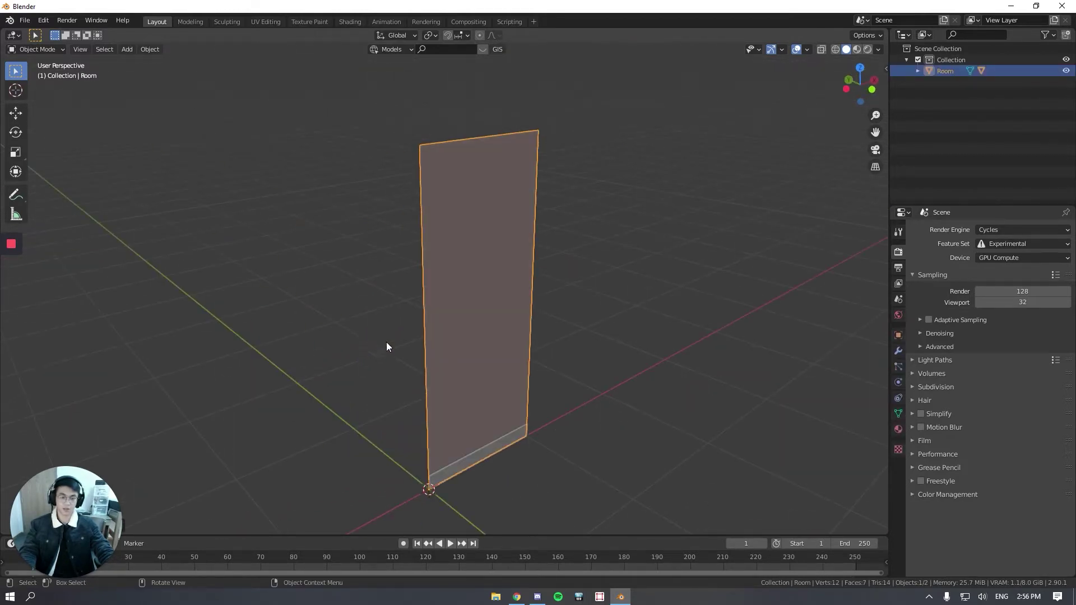
scroll(387, 345, "down", 3)
key("n")
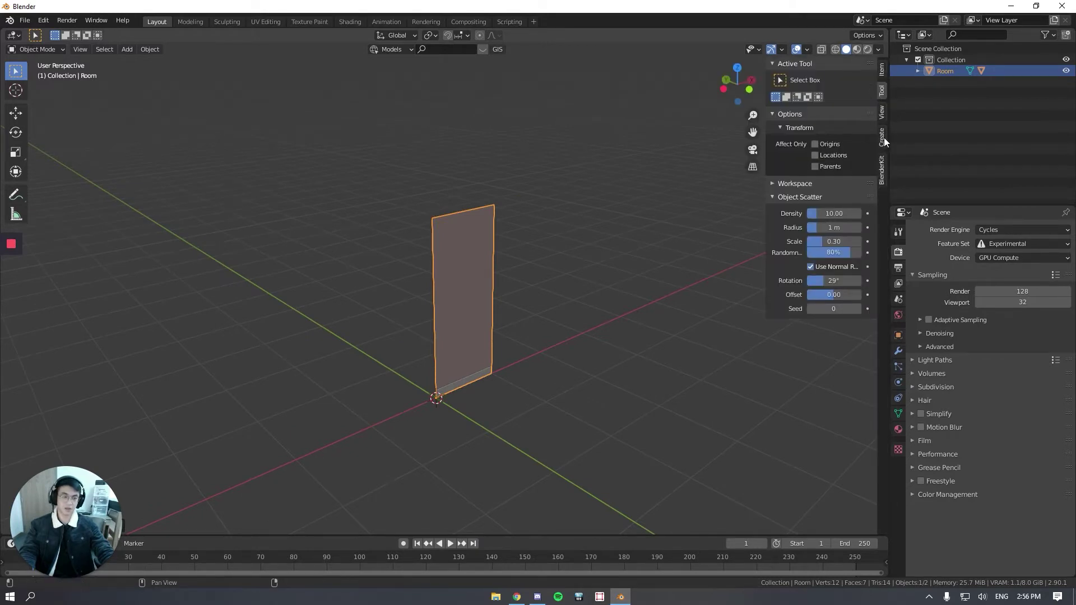
left_click(882, 137)
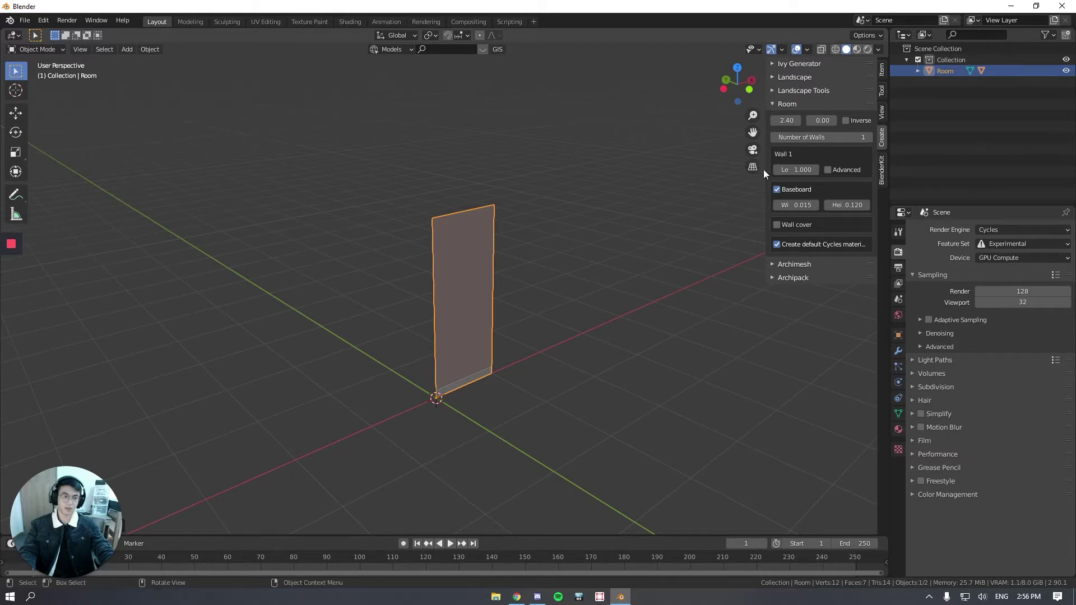
left_click_drag(764, 170, 714, 171)
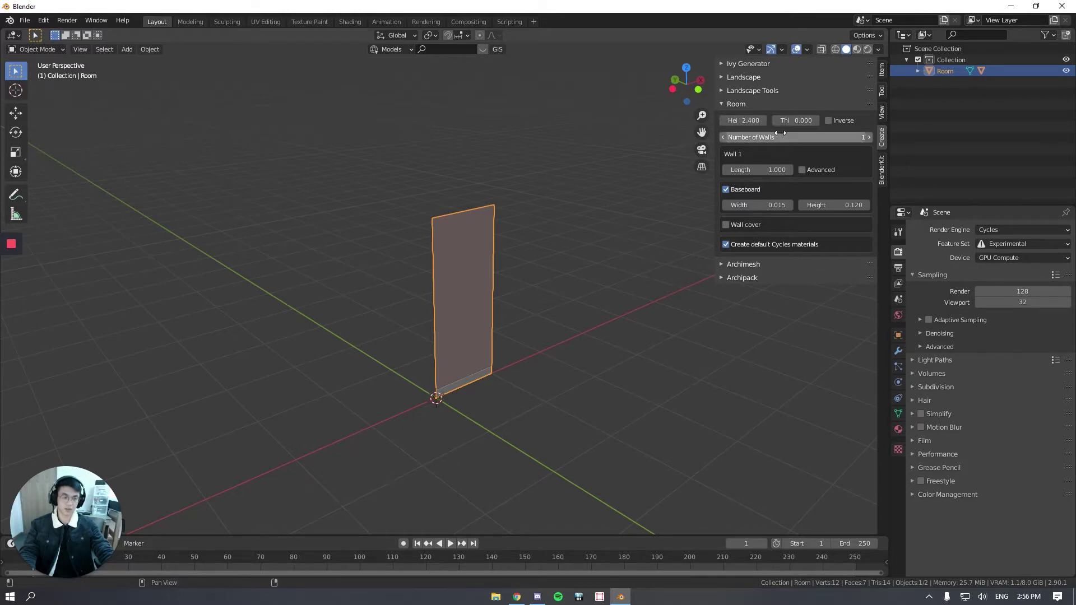
Step: Raise the room's Number of Walls to three
double_click(869, 138)
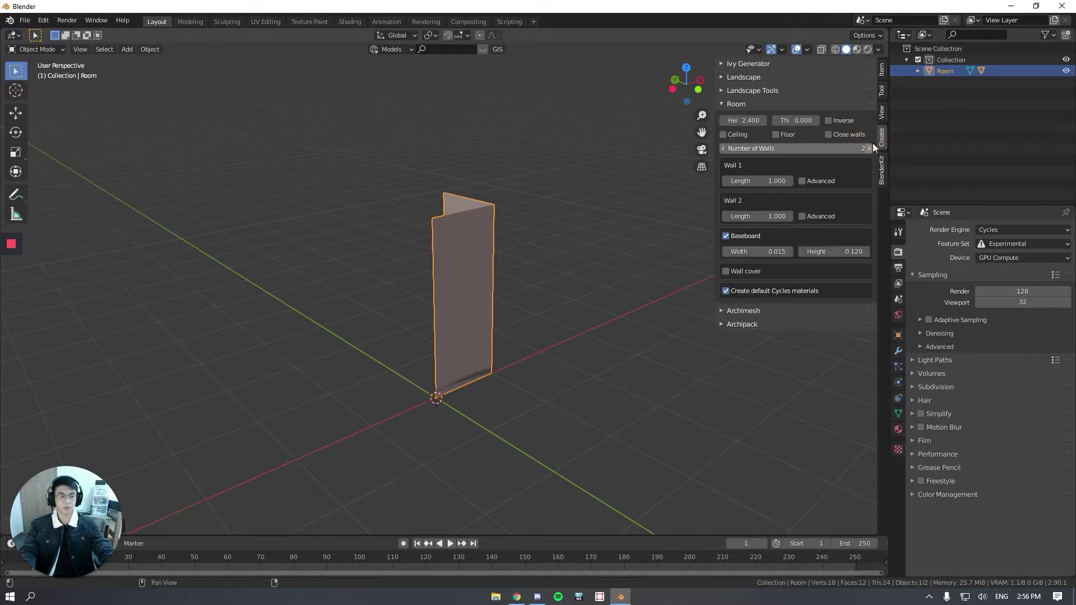
left_click(565, 295)
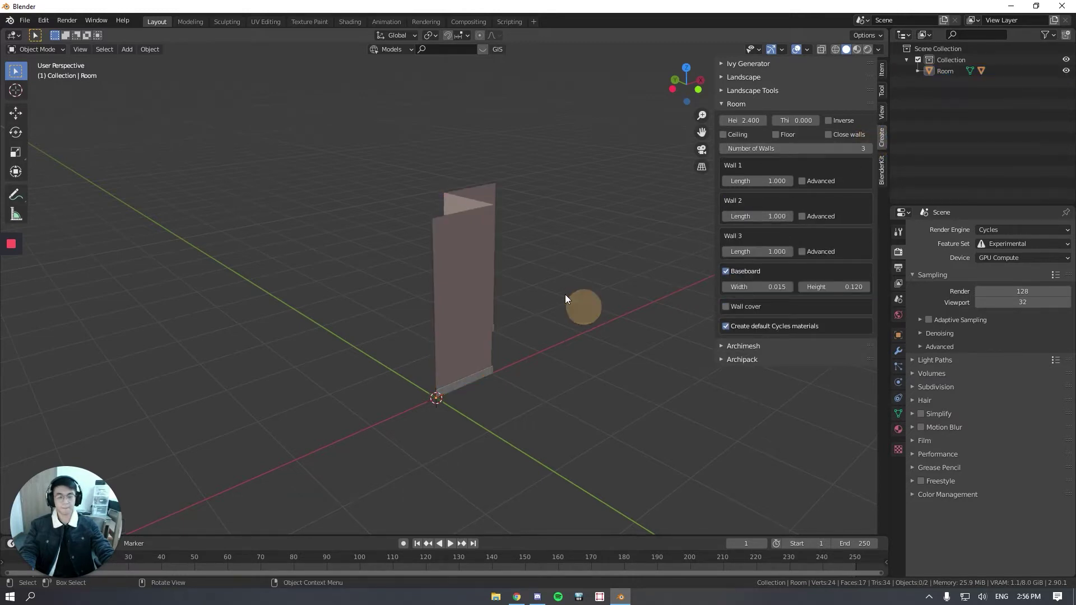
middle_click_drag(565, 294, 463, 386)
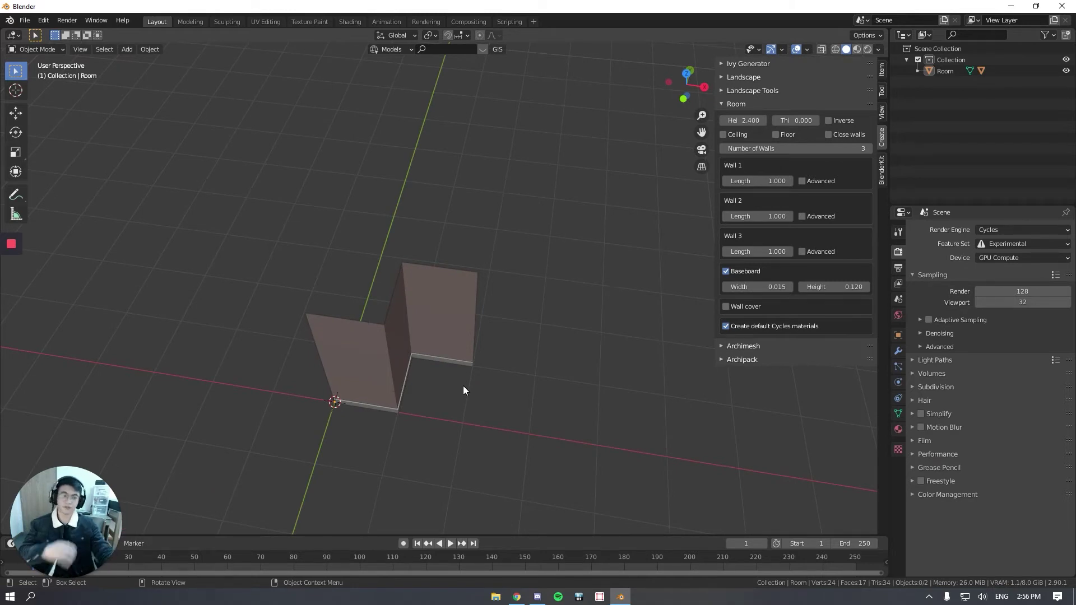
Step: Set the lengths of walls 1, 2 and 3 to 5
left_click(759, 180)
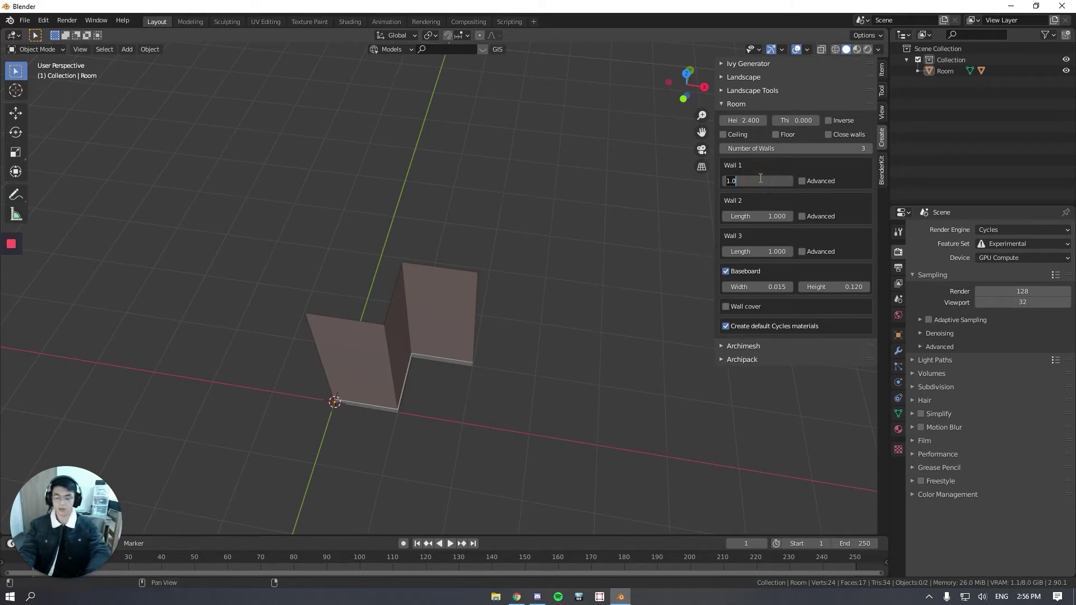
type("5")
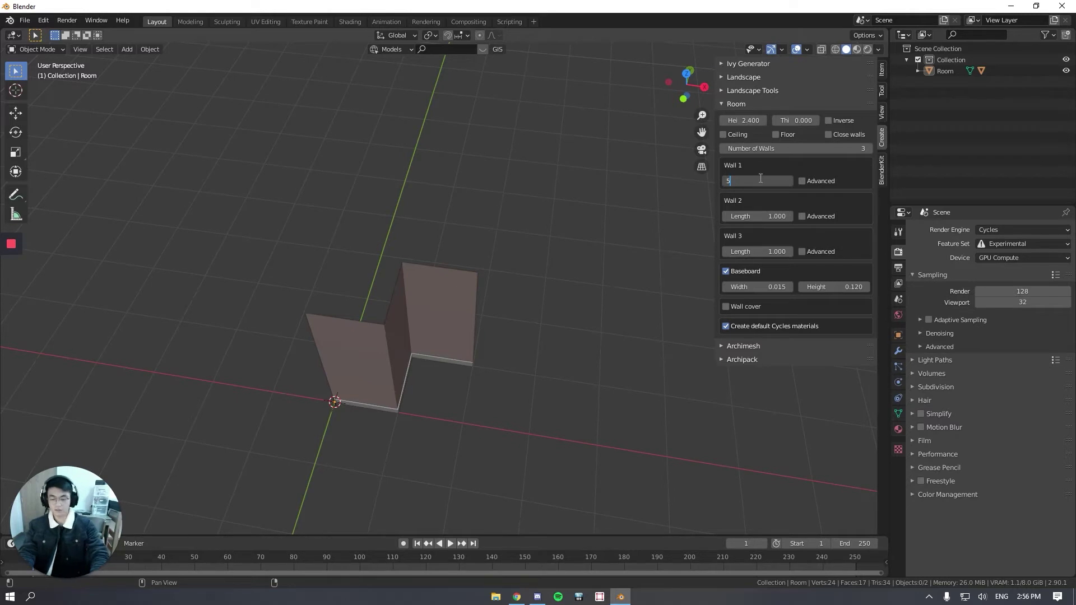
key("Return")
left_click(757, 216)
type("5")
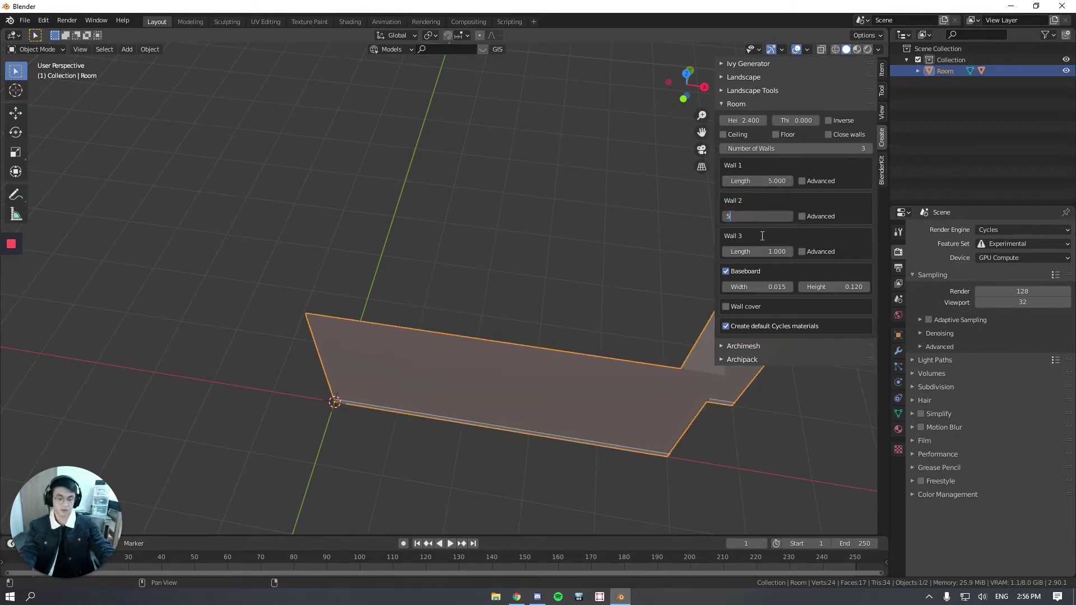
key("Return")
left_click(759, 287)
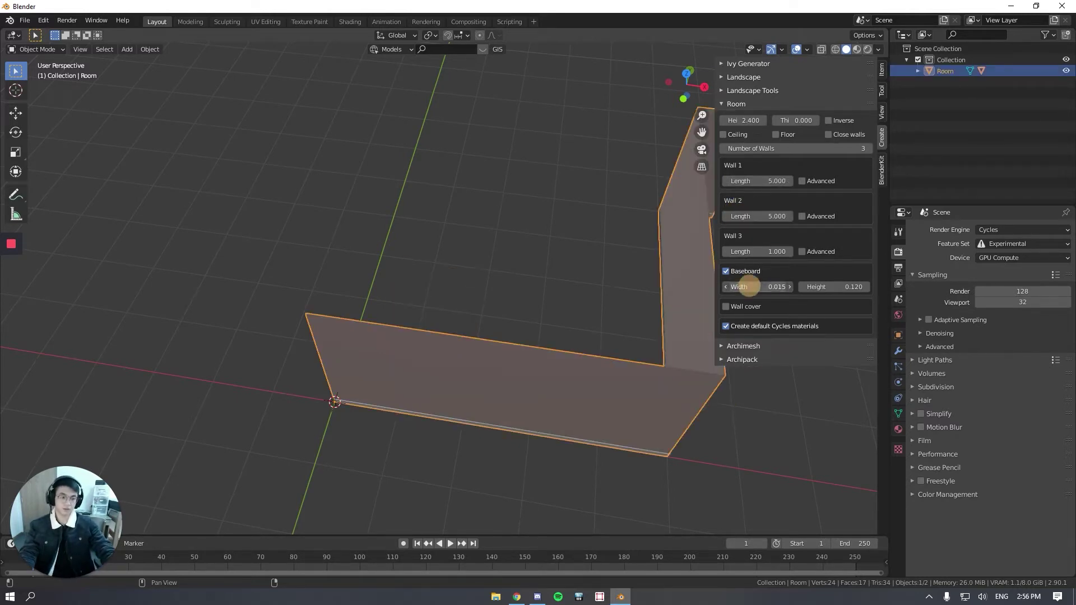
left_click(761, 253)
type("5")
key("Return")
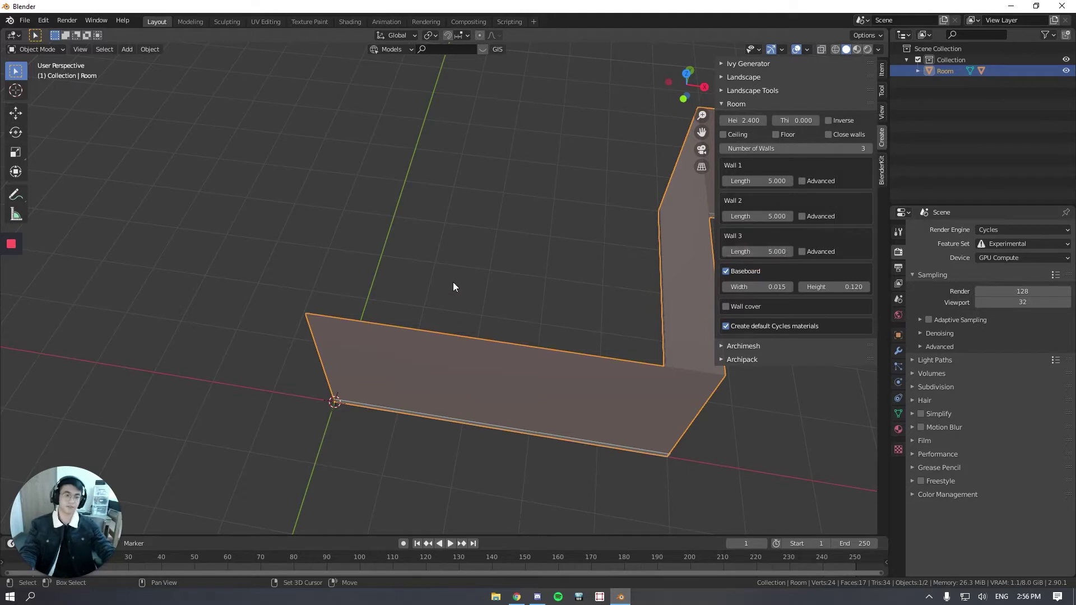
Step: Change Wall 3's length to -5 so the walls fold into a U
middle_click_drag(453, 282, 399, 320, "shift")
scroll(423, 297, "down", 3)
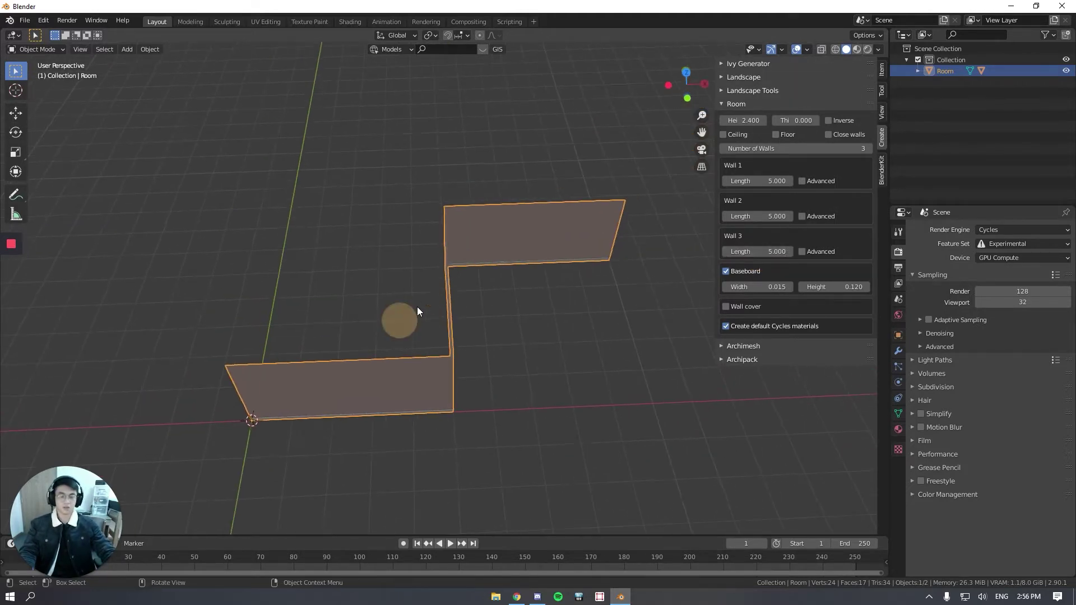
middle_click_drag(466, 277, 339, 318)
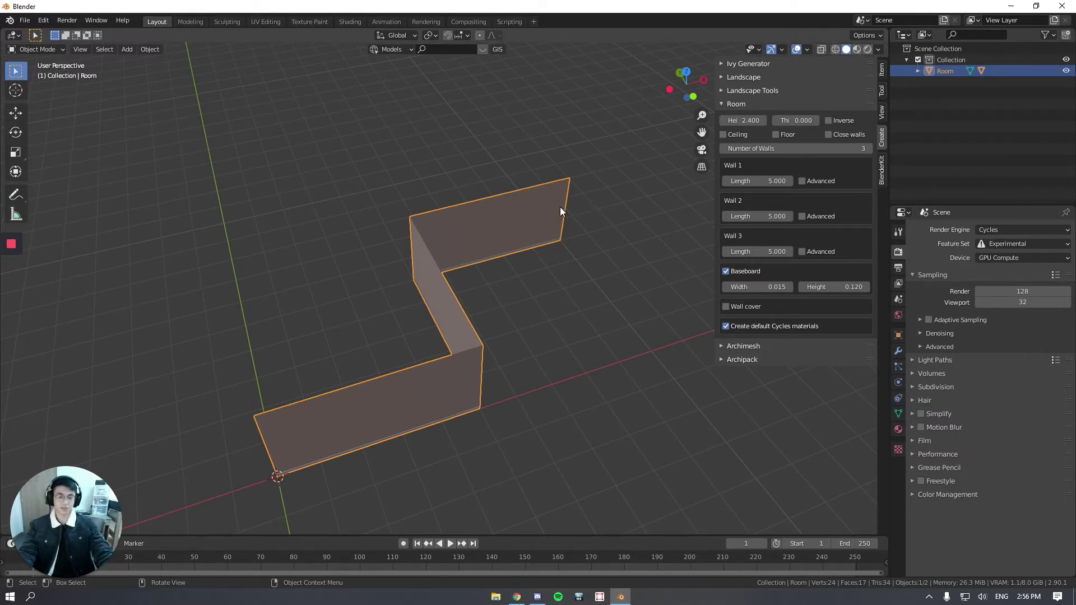
left_click(769, 252)
key("Home")
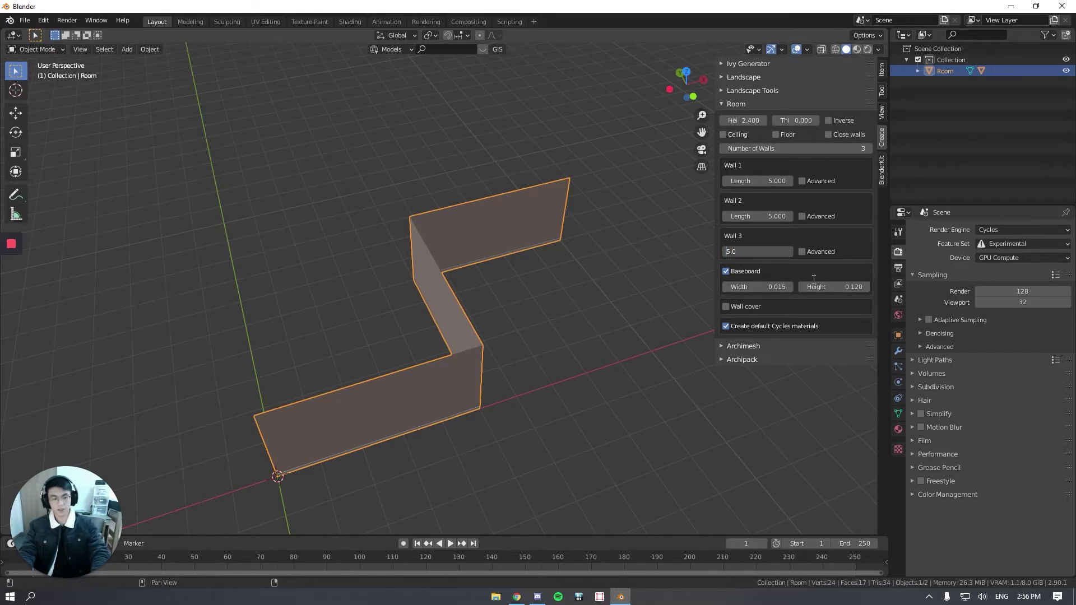
type("-")
key("Return")
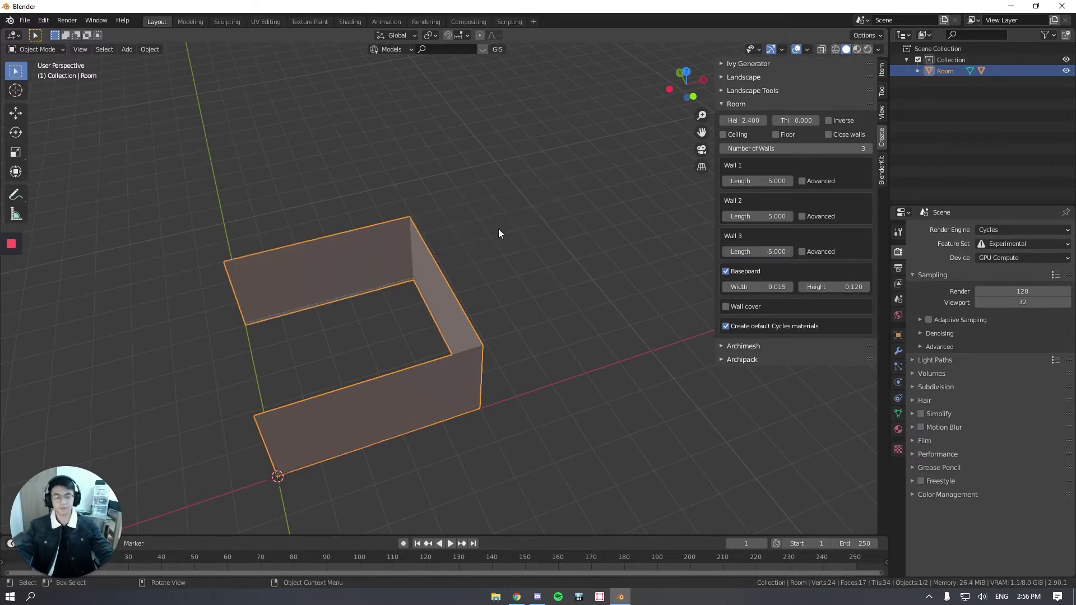
left_click(466, 255)
middle_click_drag(258, 312, 312, 285, "shift")
Step: Enable Close walls to add the fourth wall
scroll(328, 355, "up", 4)
middle_click_drag(329, 356, 383, 330)
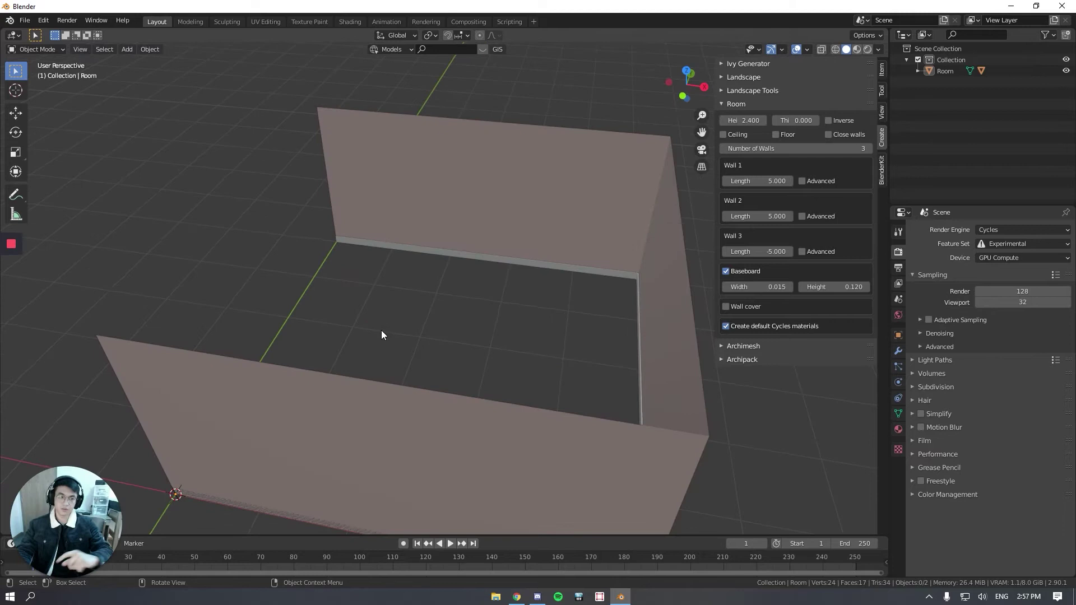
left_click(839, 136)
middle_click_drag(459, 351, 390, 318)
left_click(442, 330)
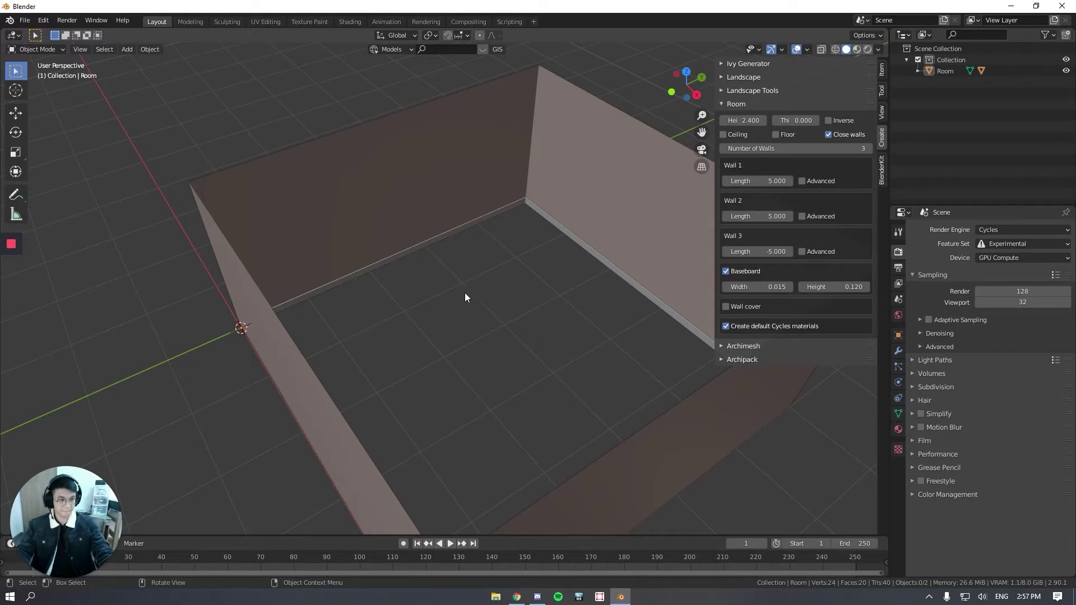
middle_click_drag(465, 297, 507, 280)
Step: Enable Floor for the room and reselect the Room object
left_click(776, 134)
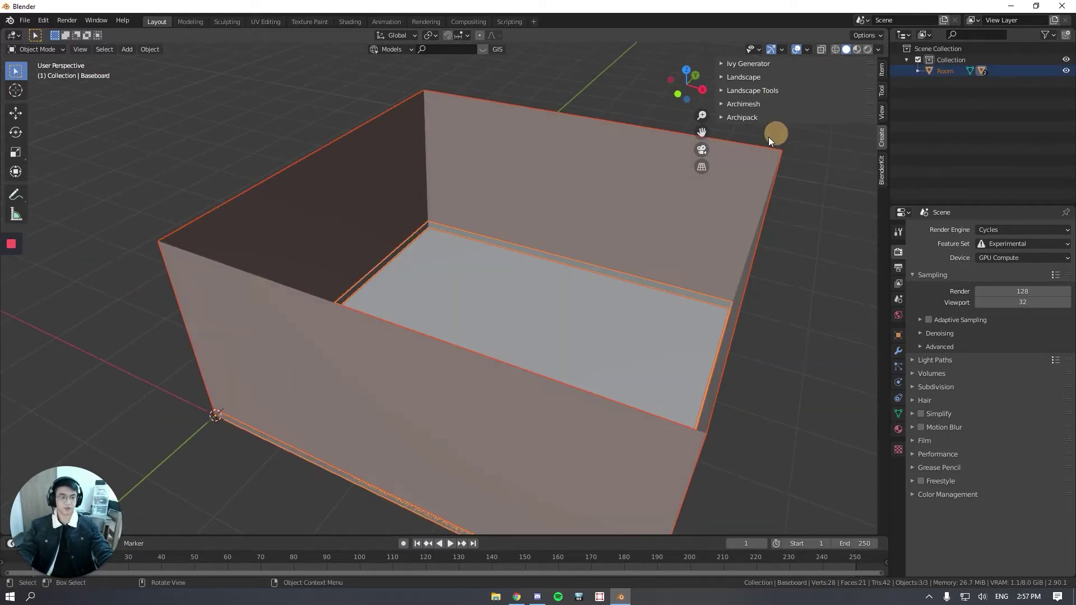
middle_click_drag(768, 137, 369, 301)
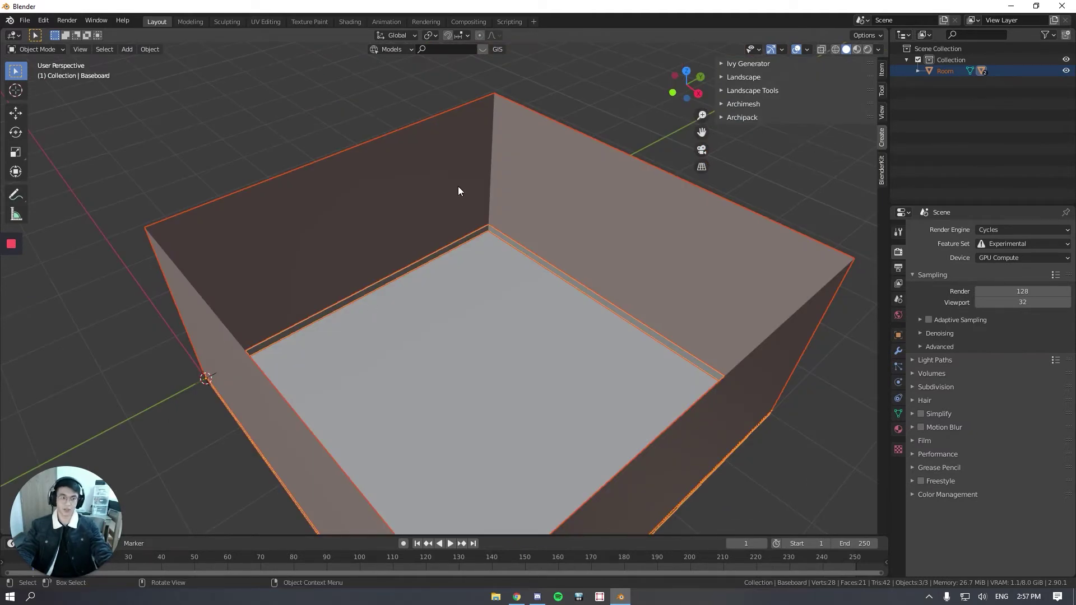
key("Tab")
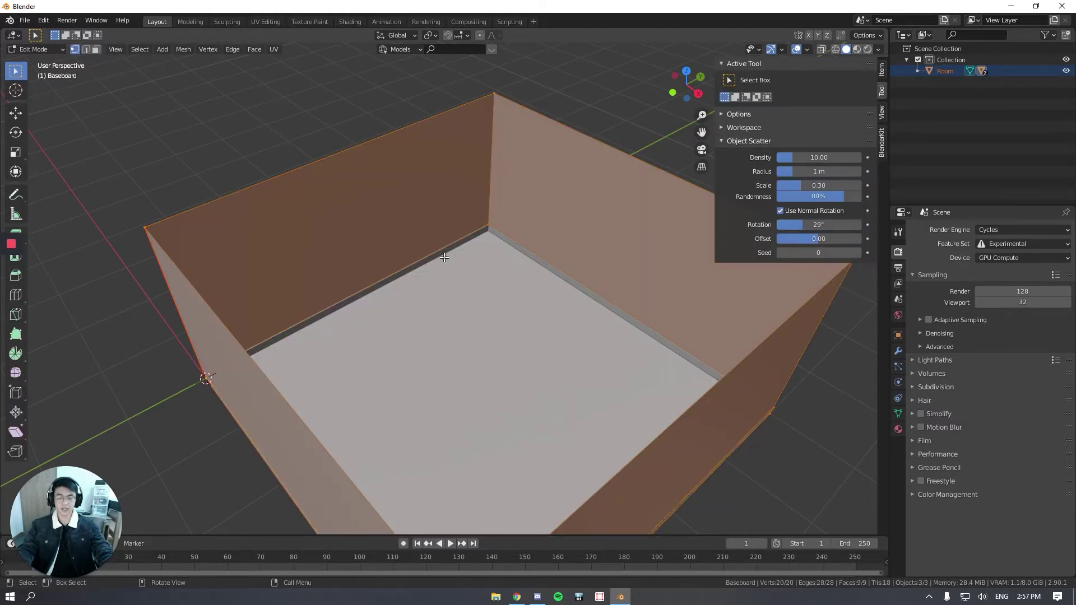
key("Tab")
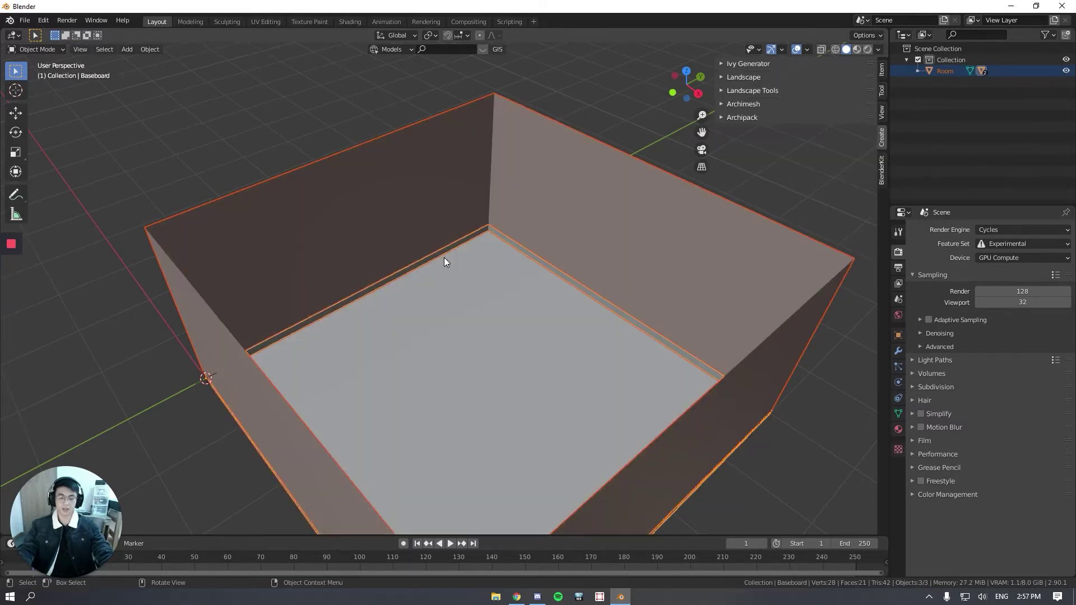
middle_click_drag(434, 268, 424, 238, "shift")
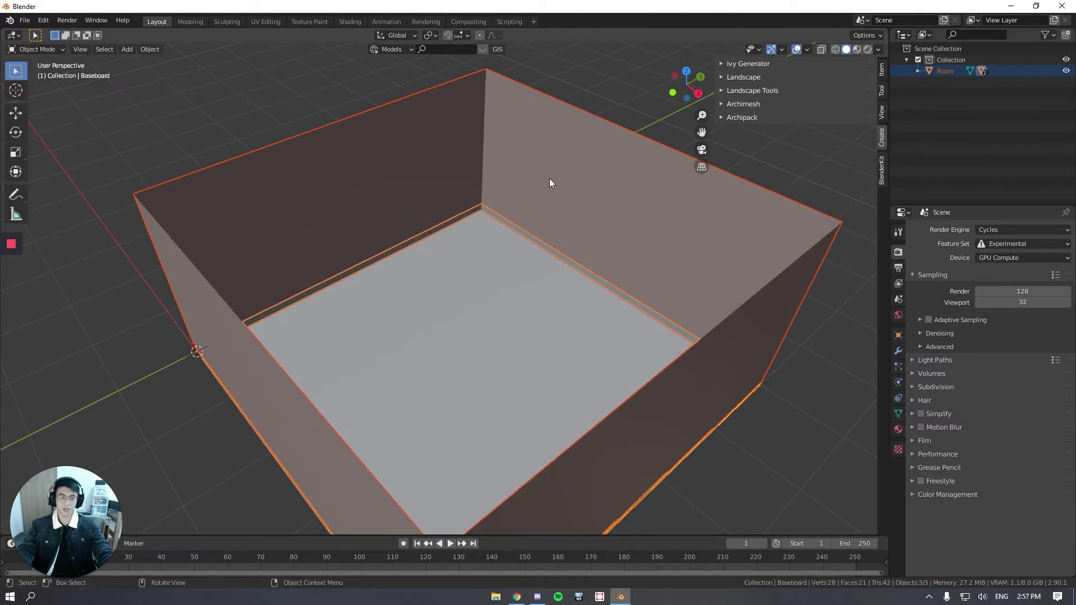
left_click(399, 180)
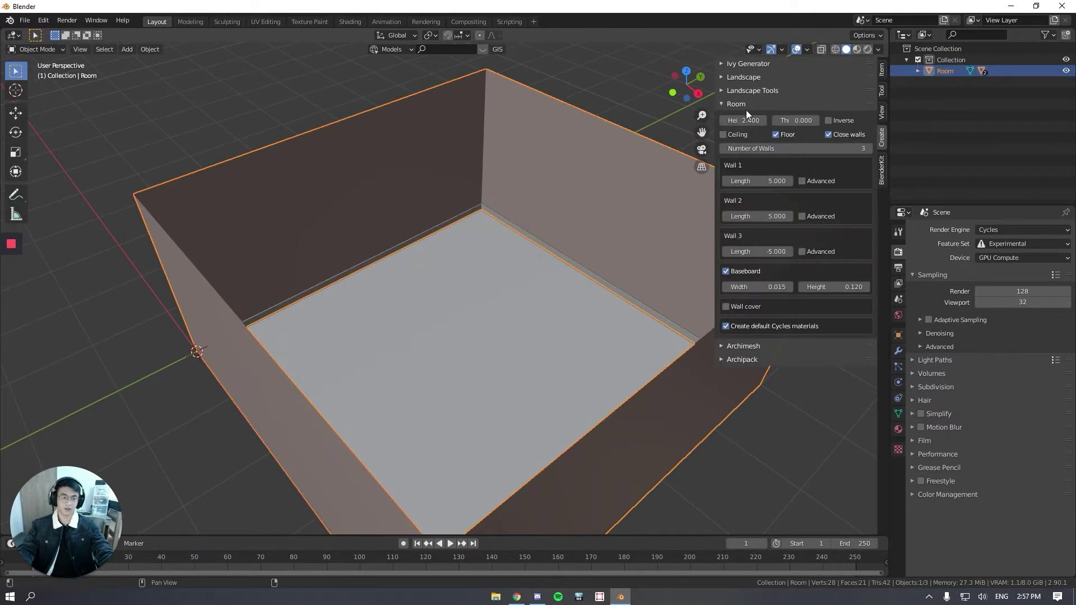
Step: Set the room's wall height to 2.7
middle_click_drag(278, 324, 440, 260)
left_click(749, 125)
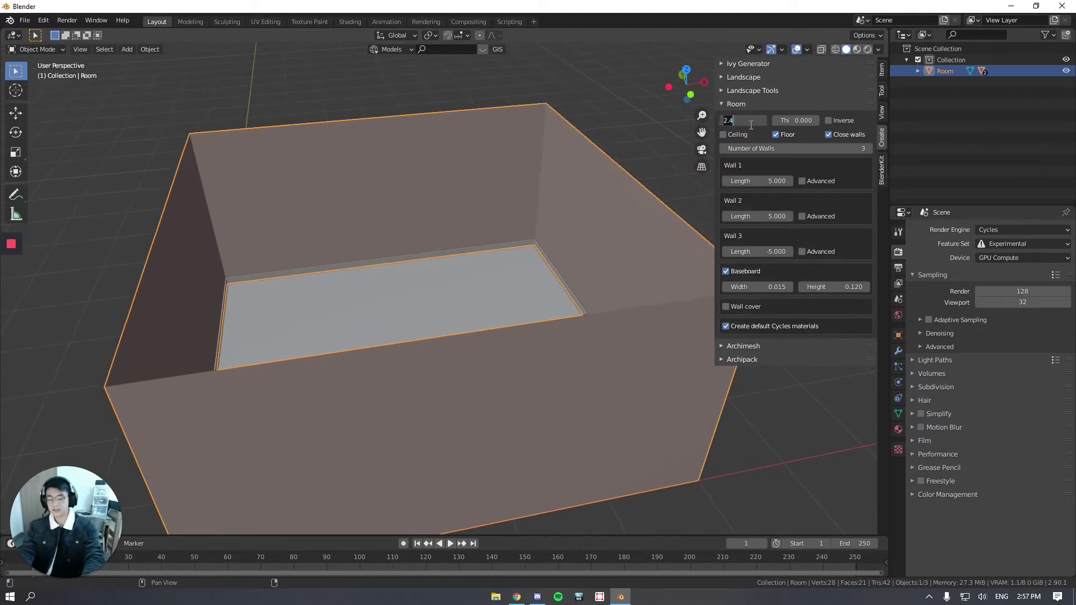
type("2.7")
key("Return")
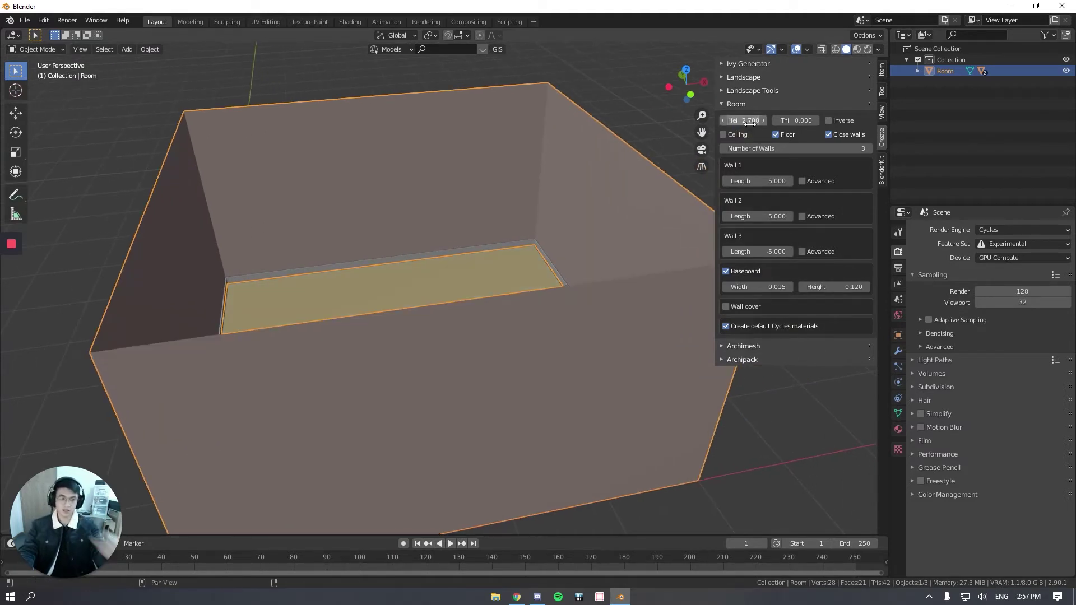
middle_click_drag(187, 297, 325, 288)
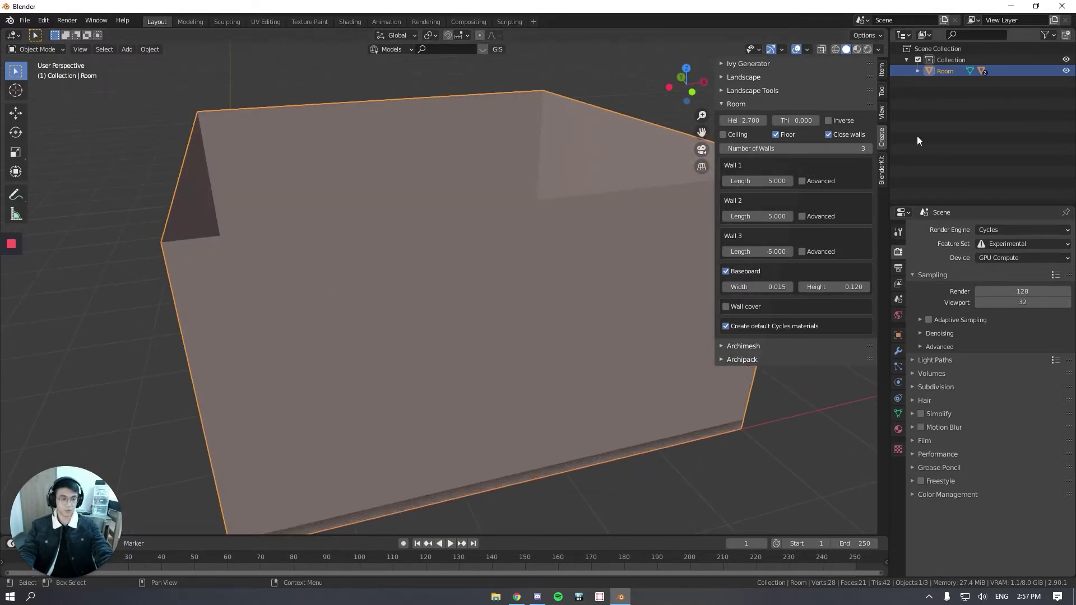
Step: Set wall thickness to 0.1 and enable Inverse
left_click(787, 120)
type("0.0")
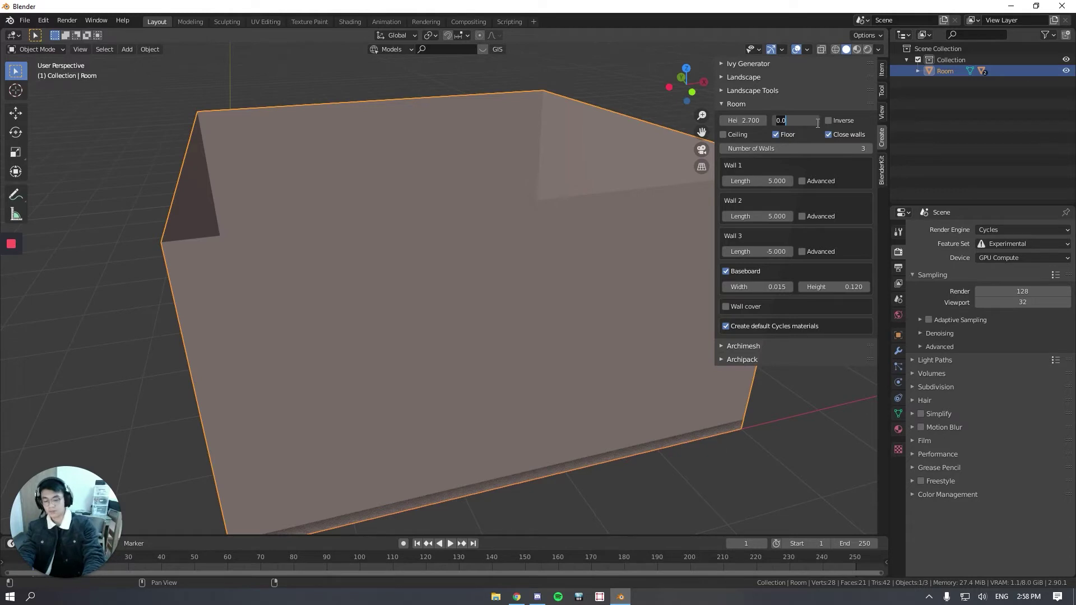
key("BackSpace")
key("BackSpace")
type(".1")
key("Return")
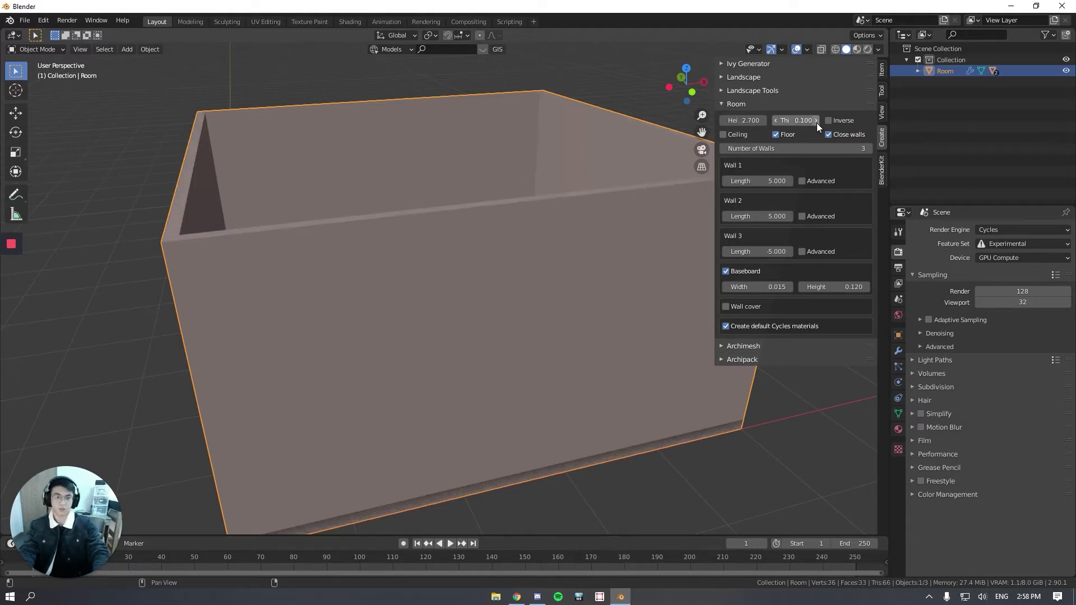
middle_click_drag(358, 244, 368, 274)
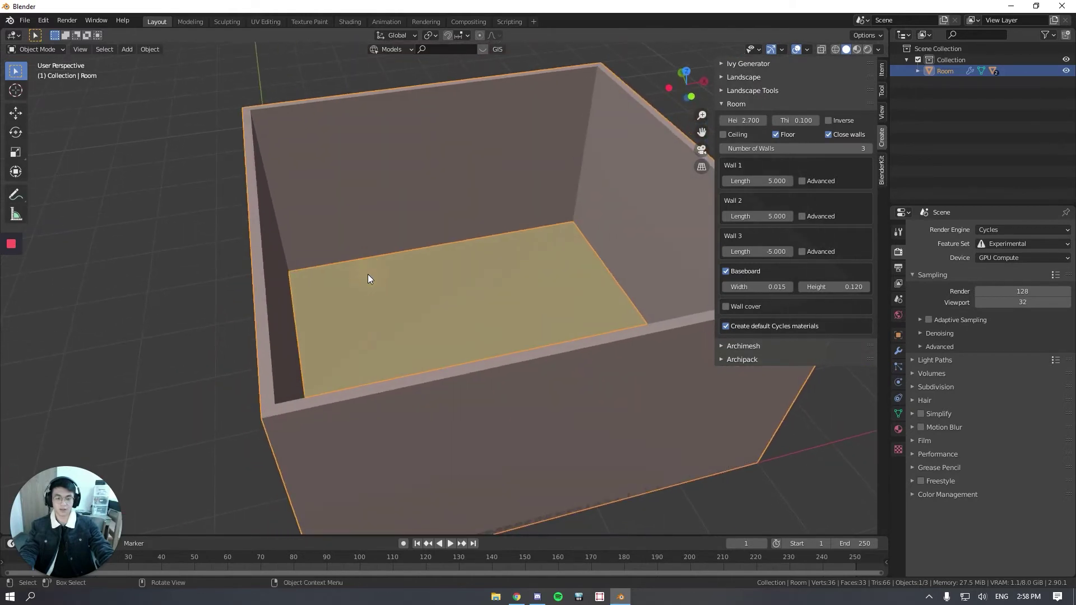
left_click(793, 120)
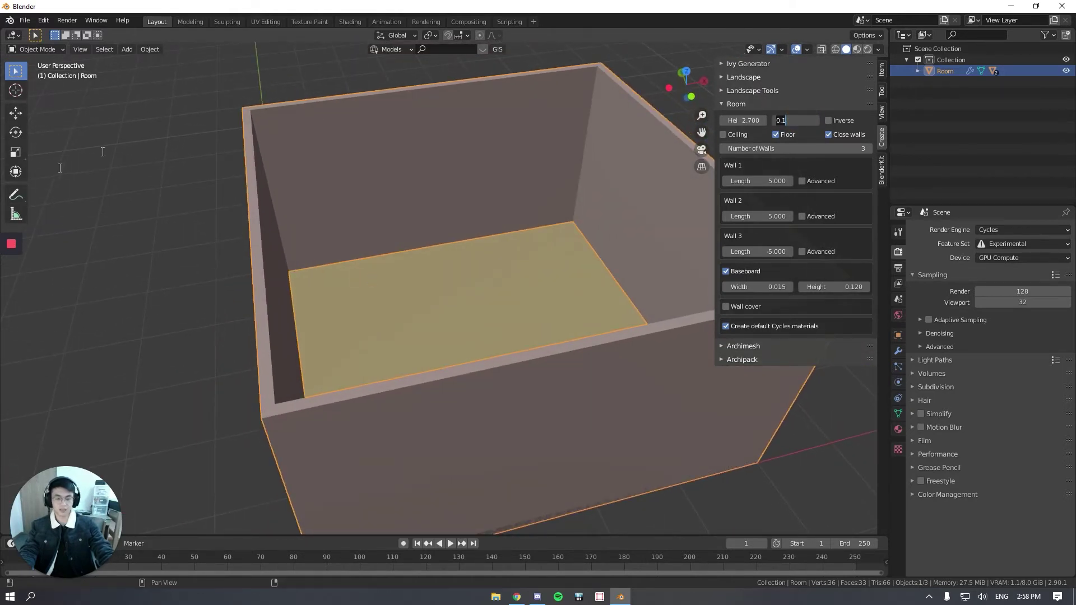
left_click(829, 120)
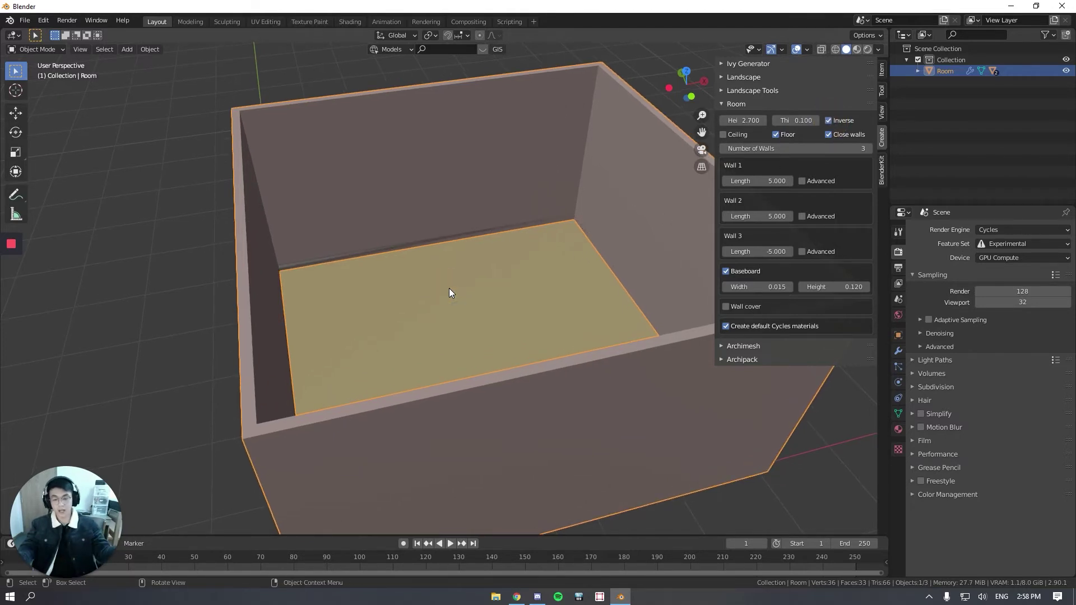
Step: Drag the baseboard width to a negative value
left_click(167, 226)
middle_click_drag(331, 276, 311, 281)
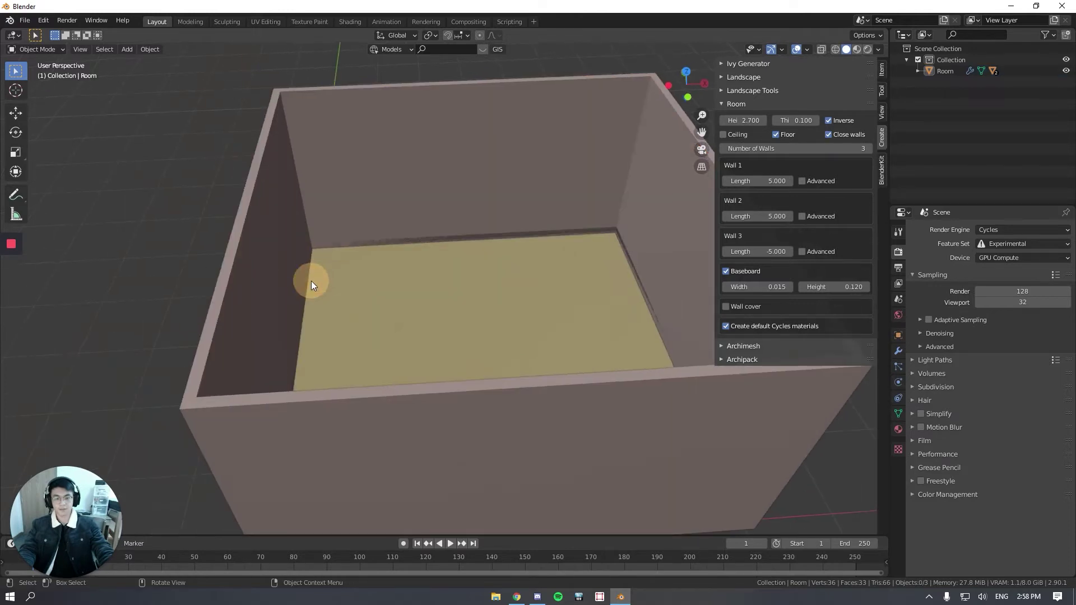
scroll(311, 281, "up", 5)
scroll(311, 280, "down", 1)
middle_click_drag(387, 247, 436, 268, "shift")
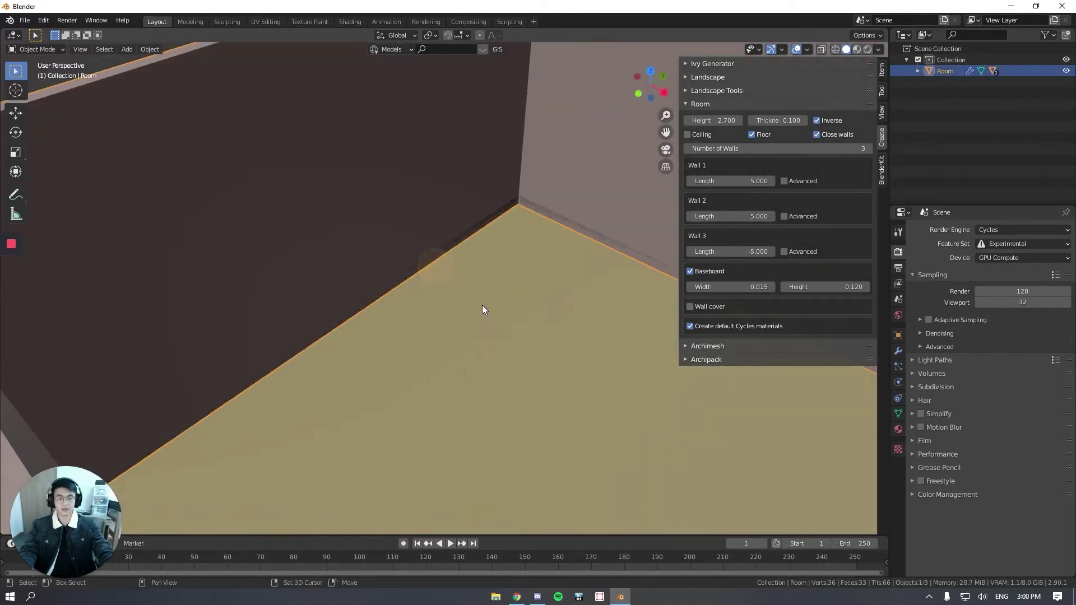
middle_click_drag(496, 310, 347, 302, "shift")
middle_click_drag(514, 288, 398, 281, "shift")
scroll(515, 314, "up", 3)
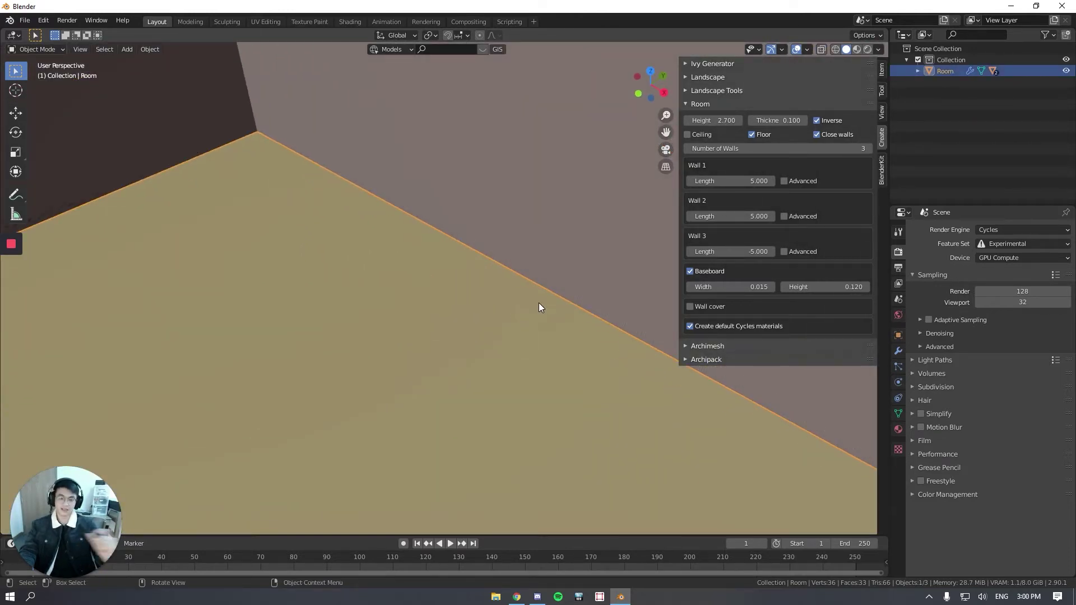
scroll(539, 301, "down", 2)
scroll(449, 334, "down", 3)
middle_click_drag(335, 387, 413, 378)
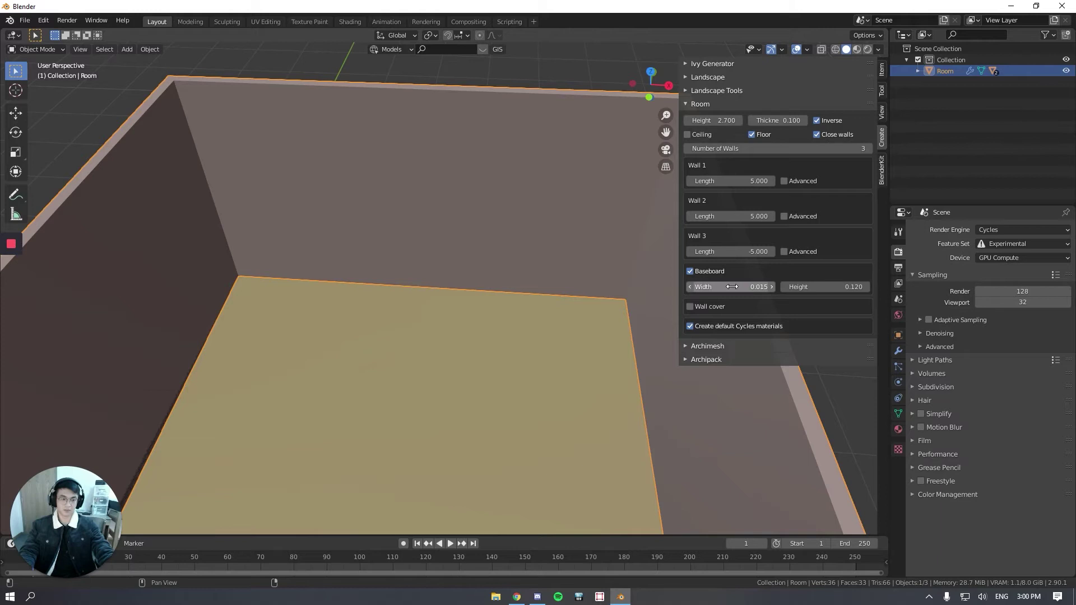
mouse_move(734, 286)
left_mouse_down()
mouse_move(751, 285)
mouse_move(718, 286)
mouse_move(750, 284)
left_mouse_up()
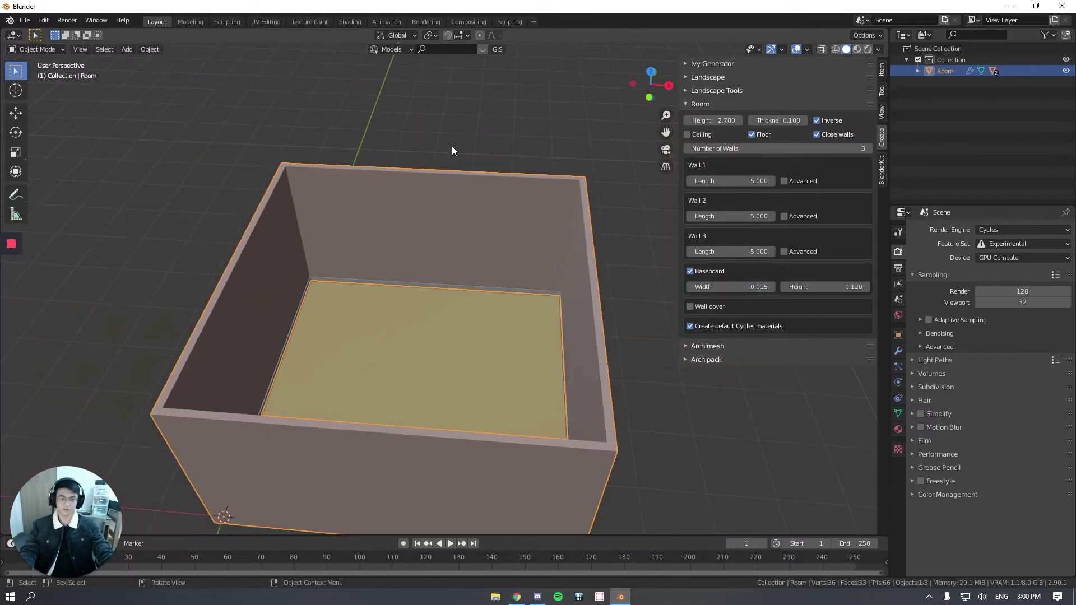
Step: Toggle the room's baseboard off and back on
left_click(452, 146)
scroll(452, 291, "up", 4)
middle_click_drag(451, 291, 365, 251)
scroll(399, 284, "up", 2)
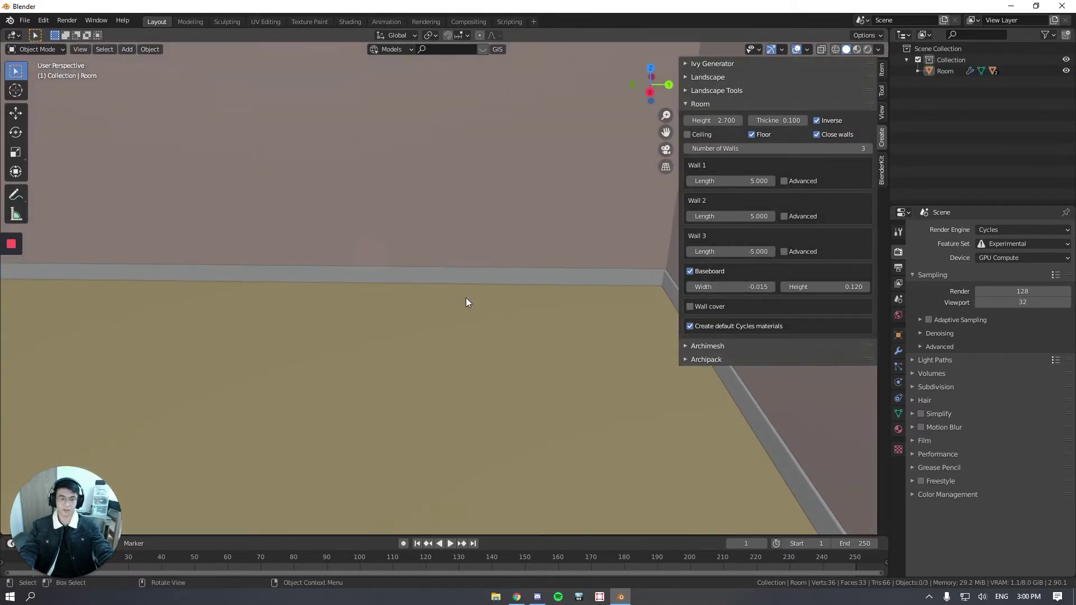
middle_click_drag(317, 331, 307, 352)
scroll(337, 330, "down", 5)
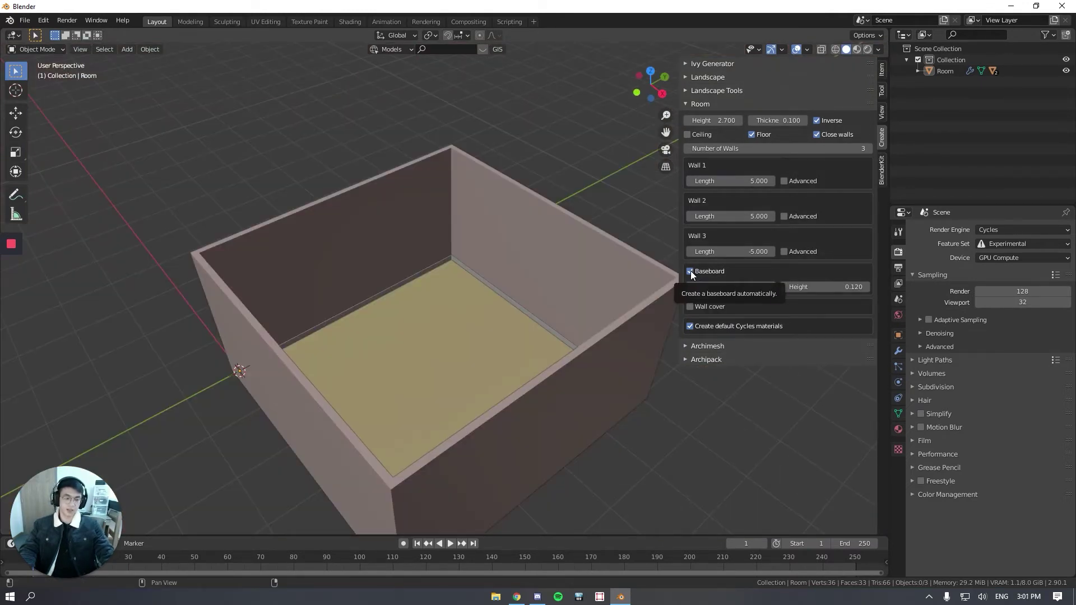
left_click(690, 271)
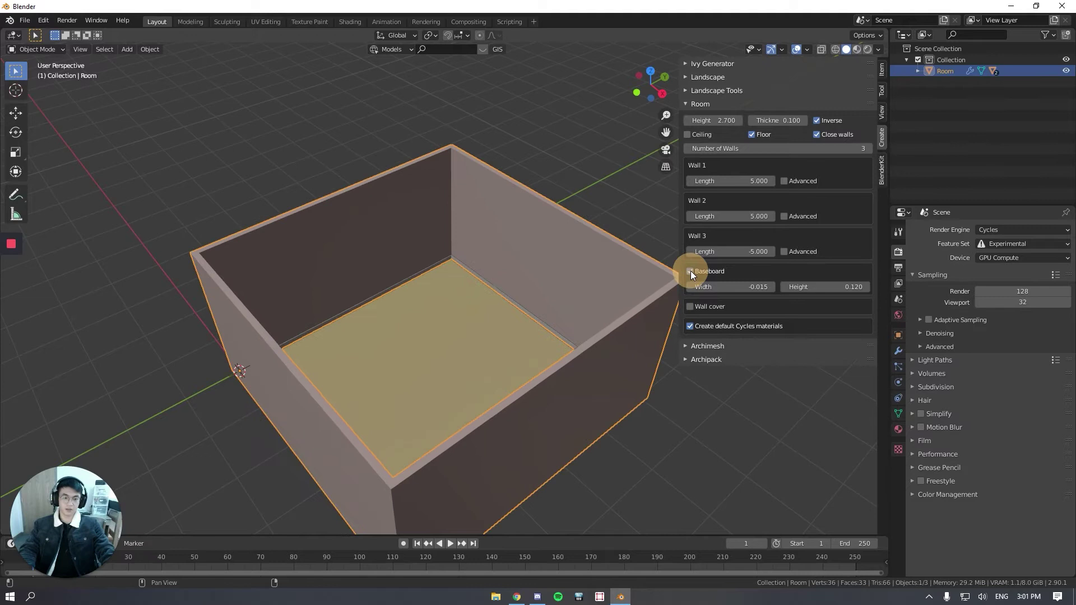
left_click(691, 270)
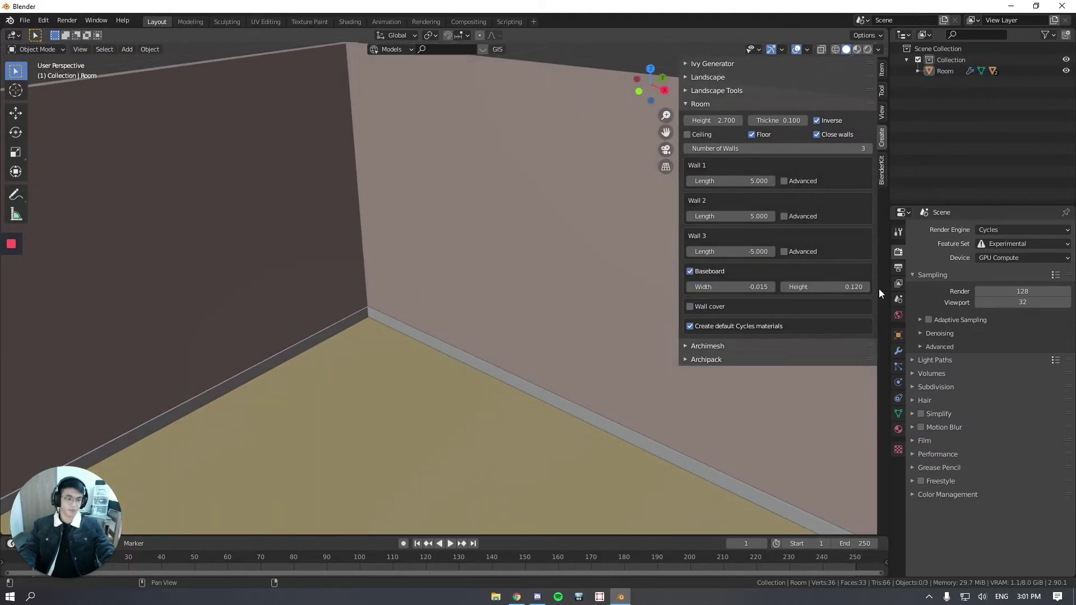
Step: Enable Ceiling to seal the top of the room
scroll(438, 303, "down", 5)
scroll(438, 298, "down", 1)
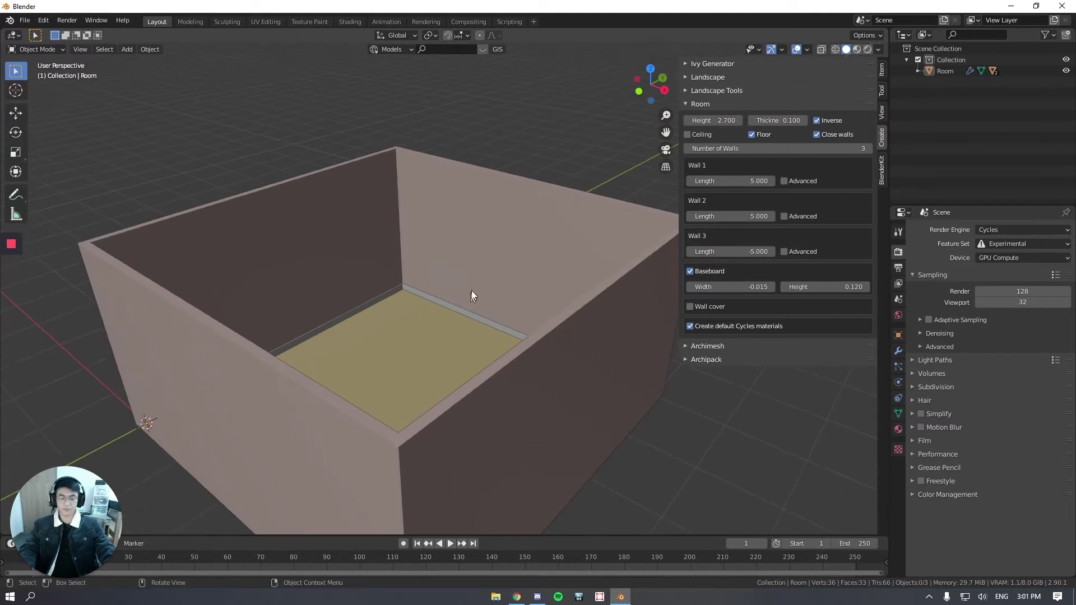
left_click(687, 134)
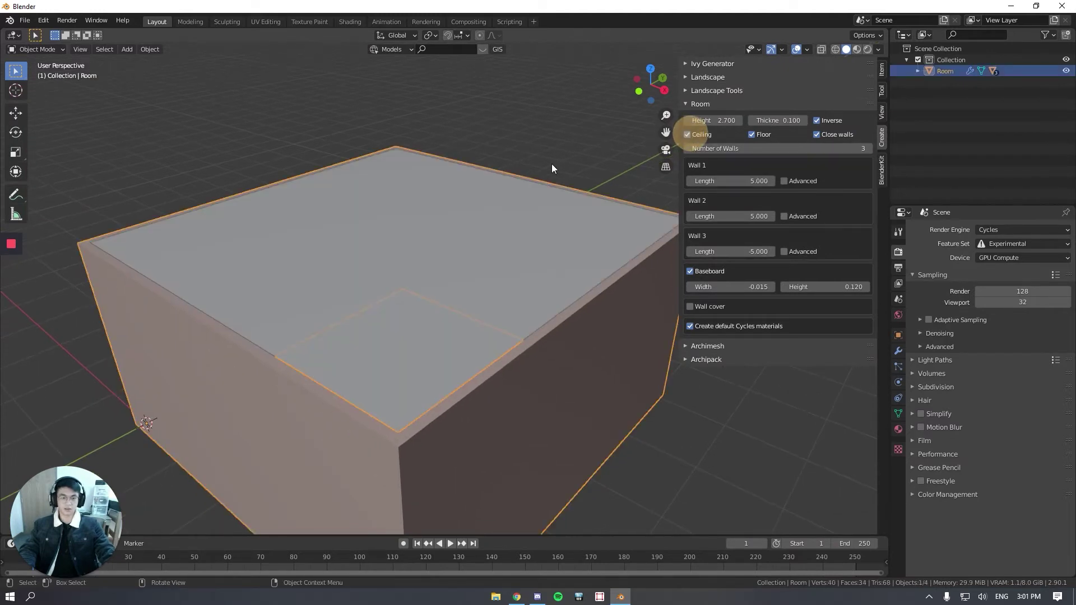
left_click(569, 118)
middle_click_drag(403, 355, 431, 179)
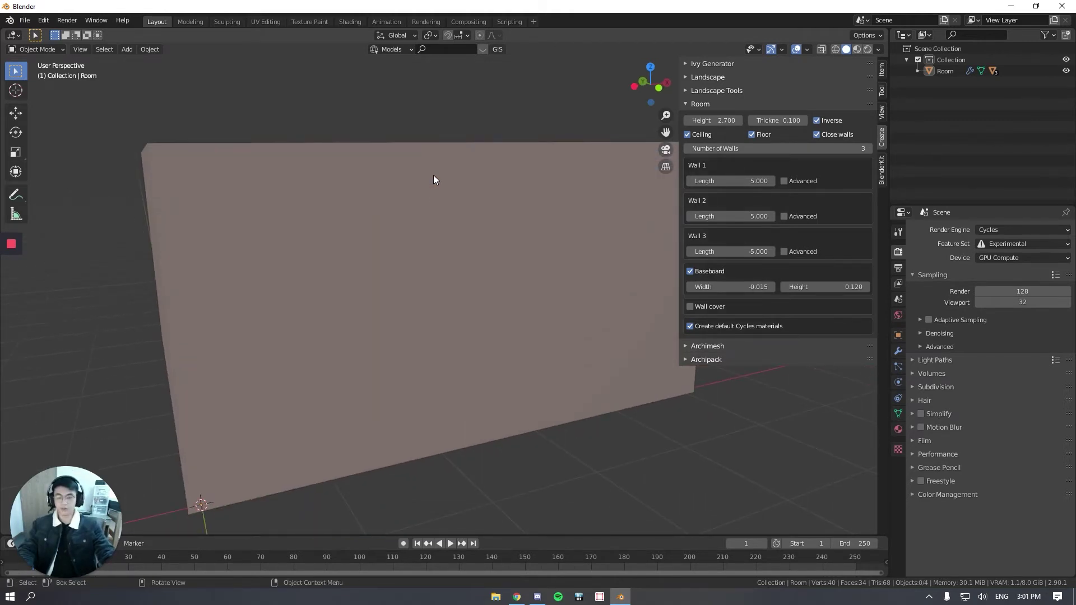
scroll(433, 176, "down", 3)
middle_click_drag(296, 286, 221, 253, "shift")
Step: Add an Archimesh Door, hide the room and frame the door in view
key("shift+a")
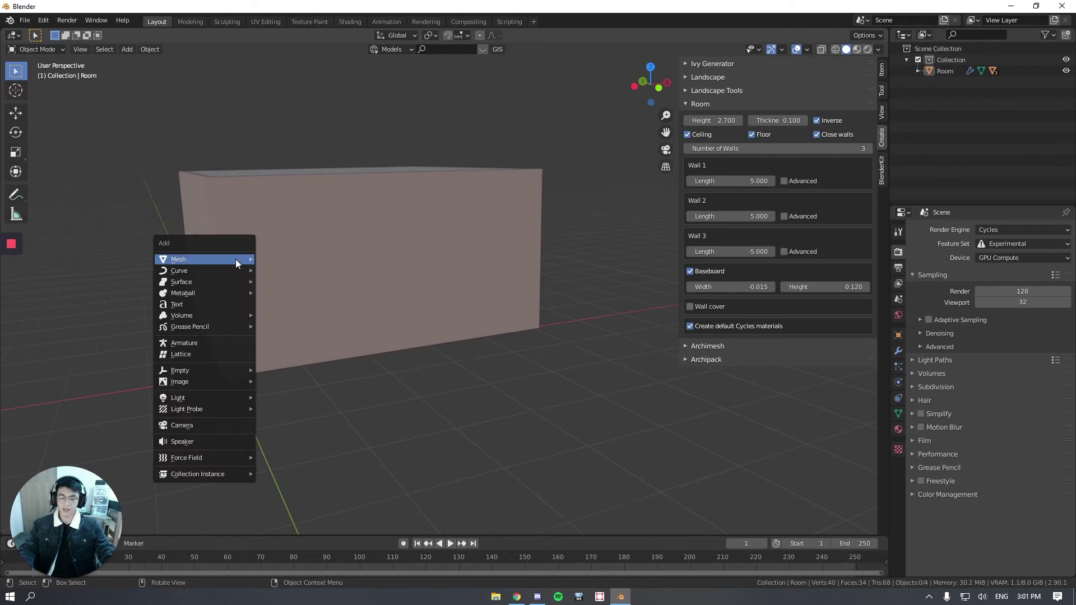
mouse_move(236, 259)
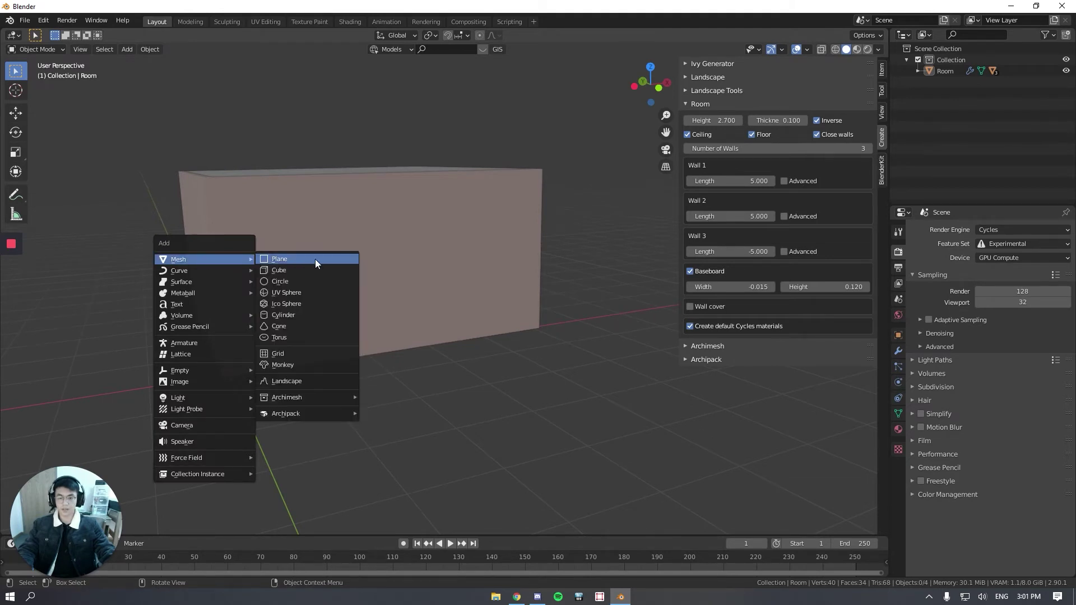
mouse_move(319, 401)
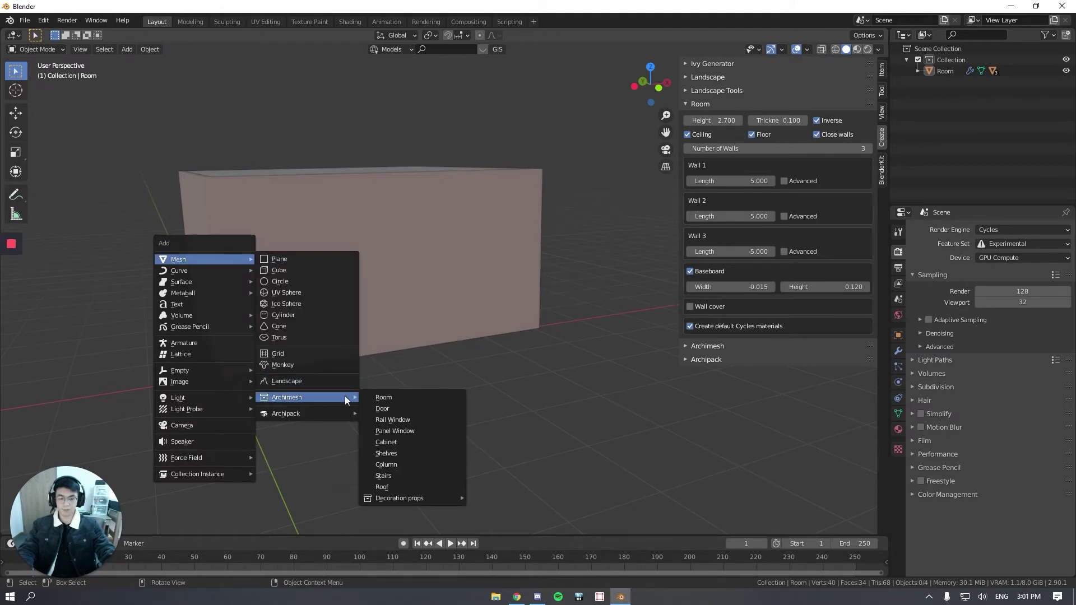
left_click(409, 407)
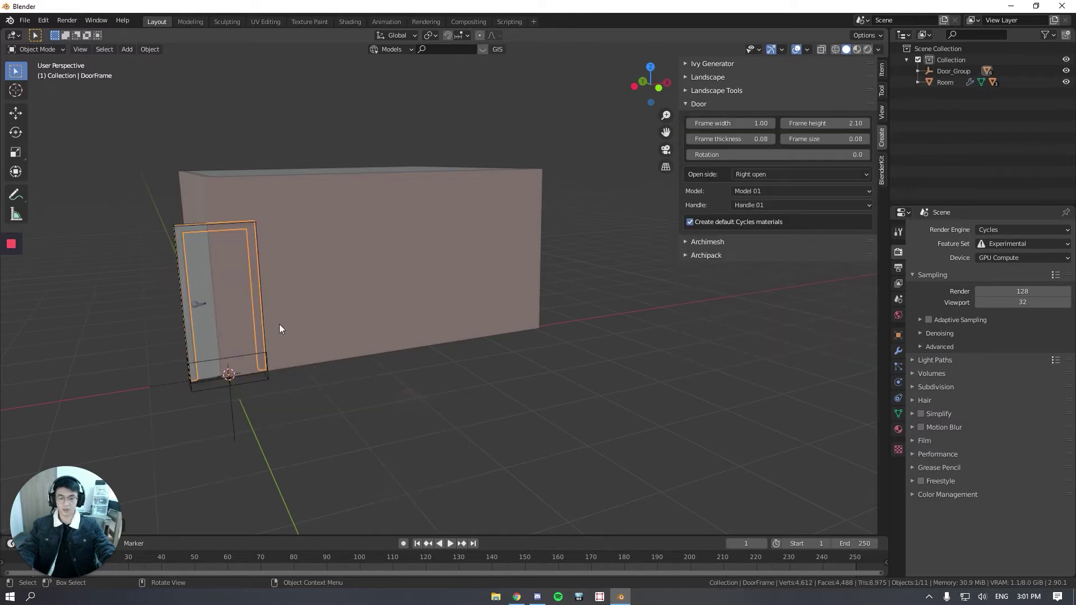
key("shift+h")
key("KP_Decimal")
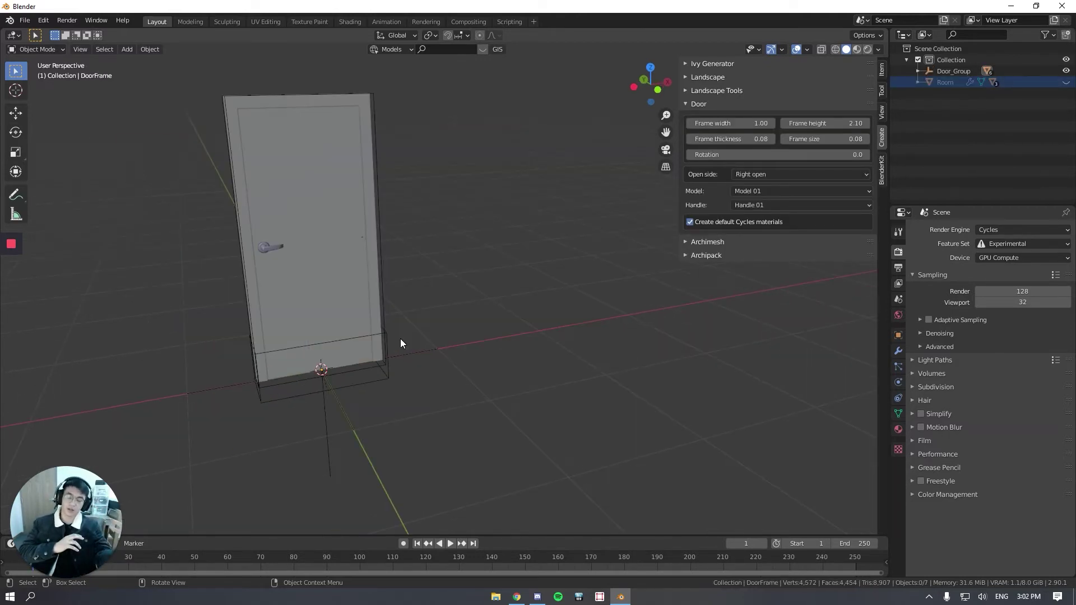
scroll(274, 103, "up", 3)
middle_click_drag(306, 137, 445, 209, "shift")
Step: Select the door frame, panel and handle in turn, then deselect all
left_click(298, 220)
scroll(336, 224, "down", 6)
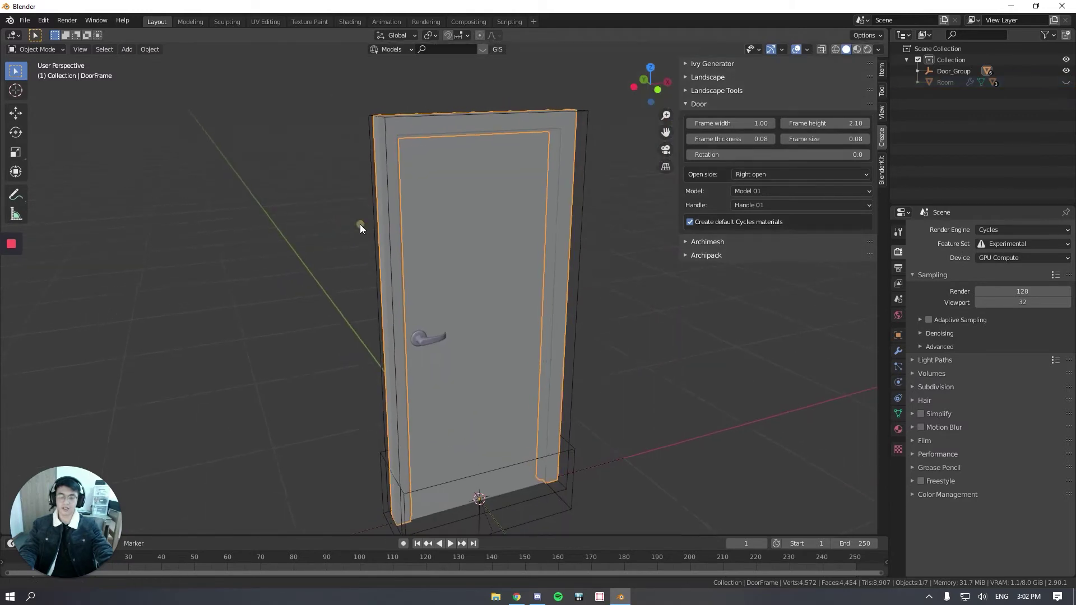
left_click(435, 194)
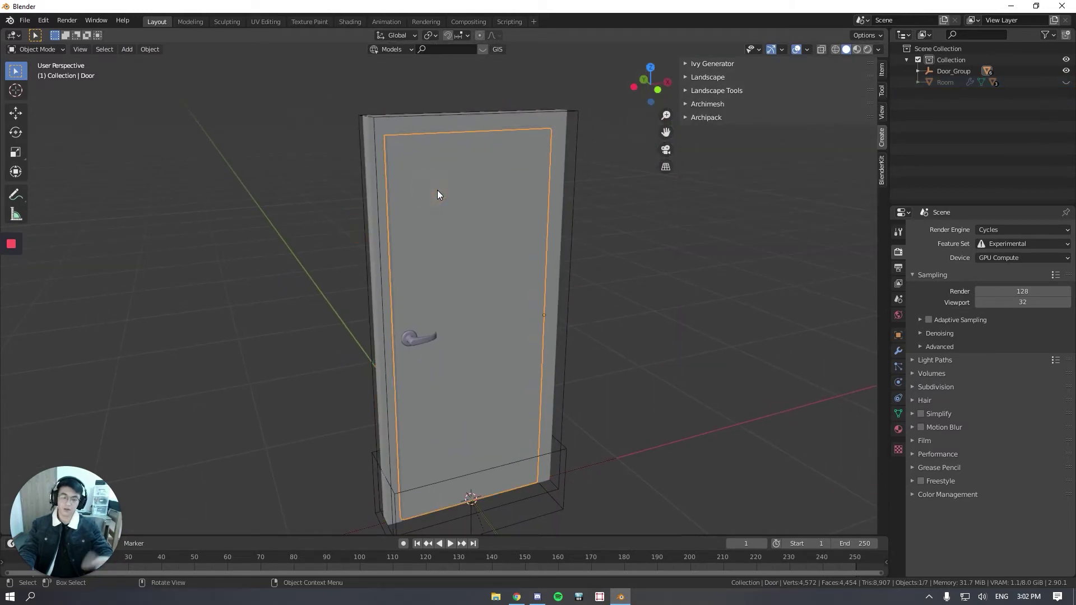
left_click(433, 339)
left_click(220, 324)
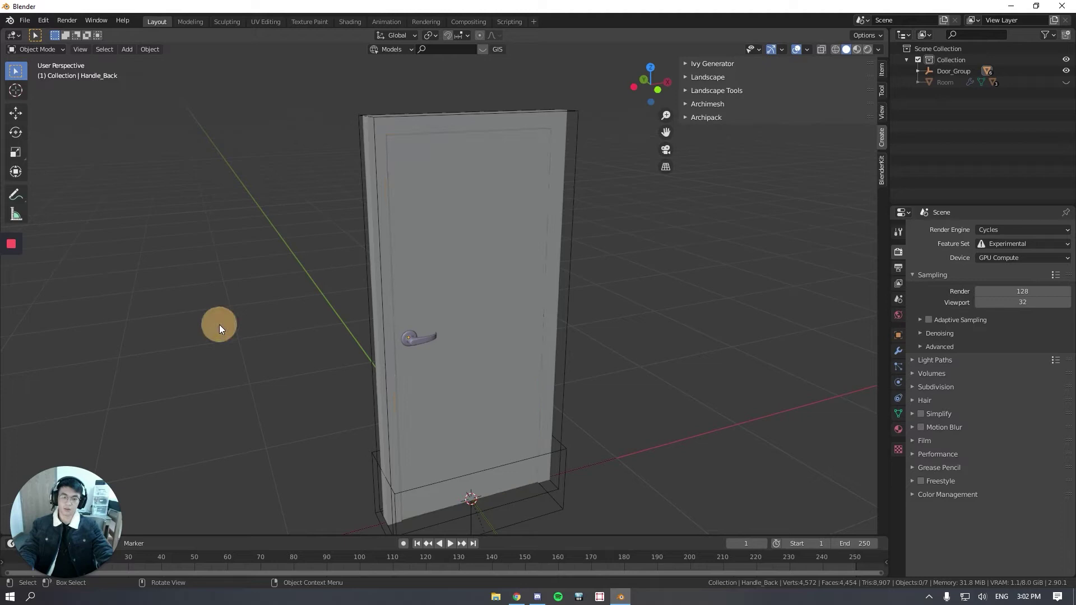
scroll(392, 311, "down", 4)
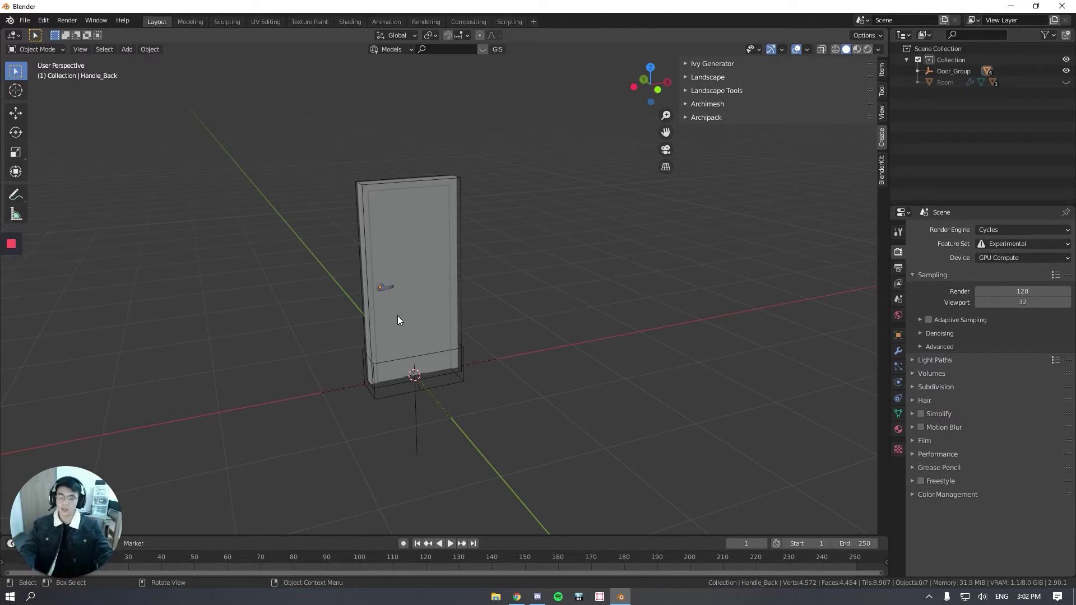
middle_click_drag(388, 274, 341, 294, "shift")
key("shift+a")
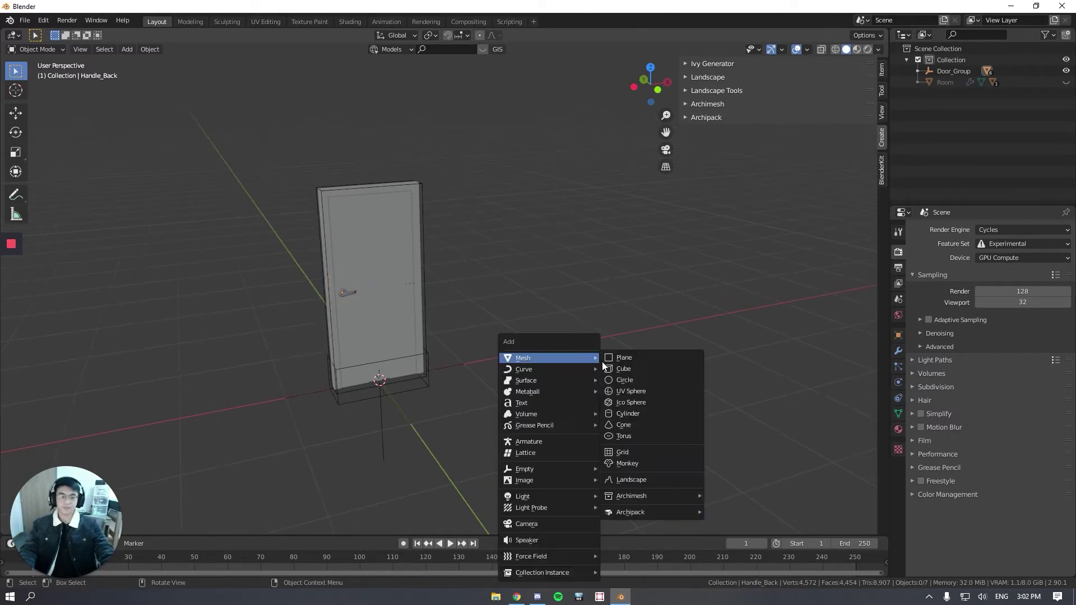
mouse_move(550, 469)
left_click(624, 469)
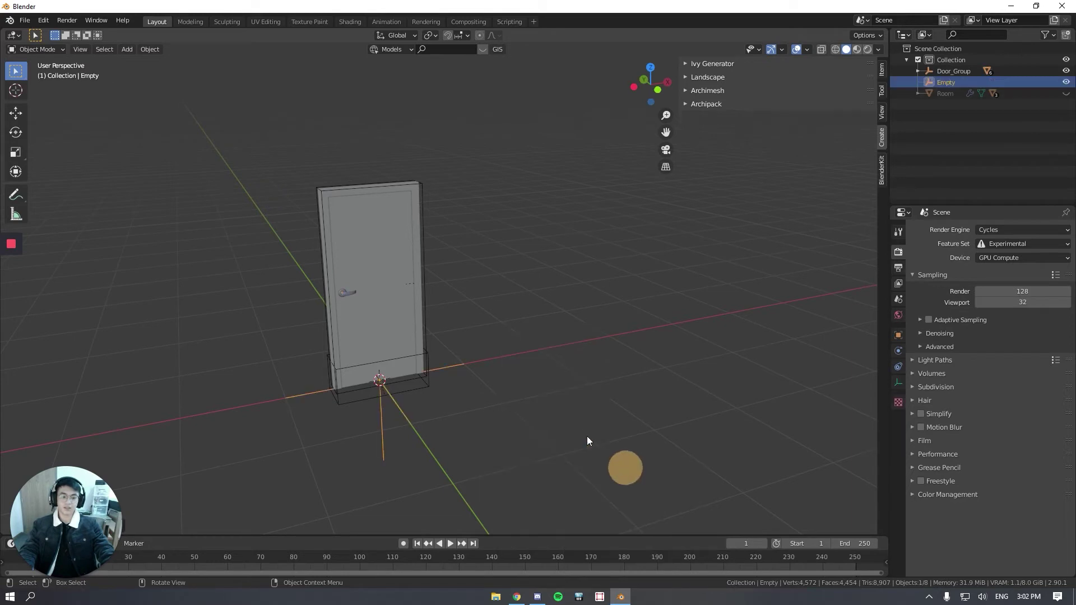
key("KP_Decimal")
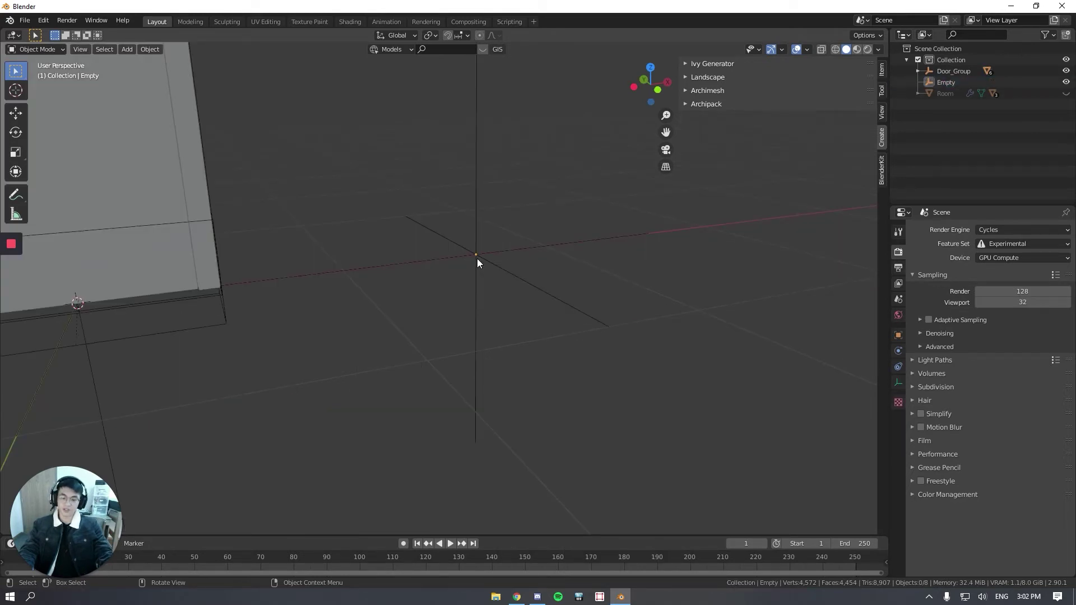
scroll(477, 258, "down", 4)
left_click(489, 289)
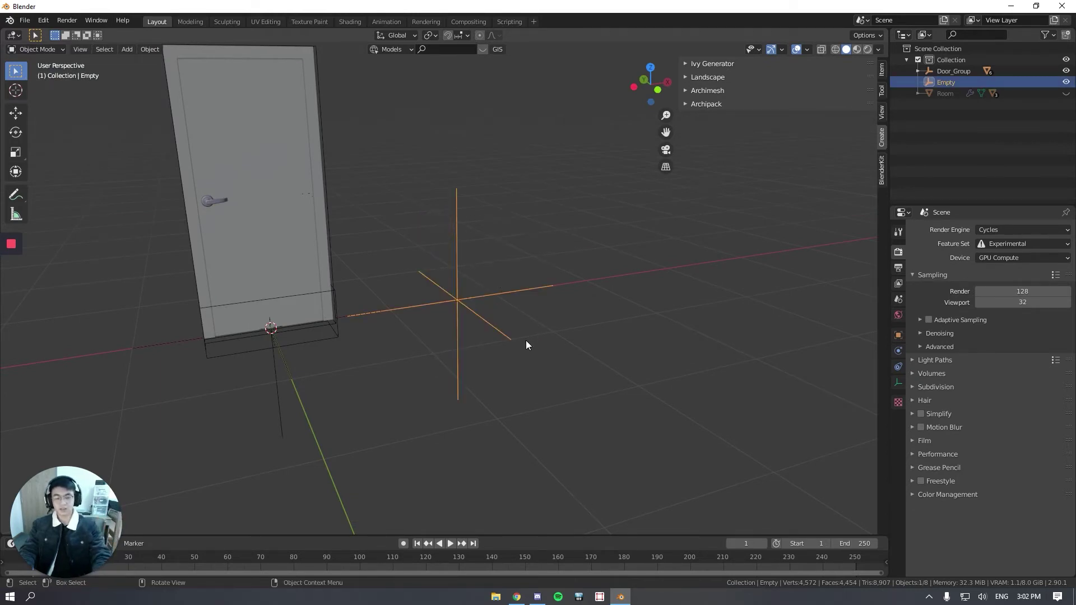
key("Delete")
middle_click_drag(415, 377, 272, 166)
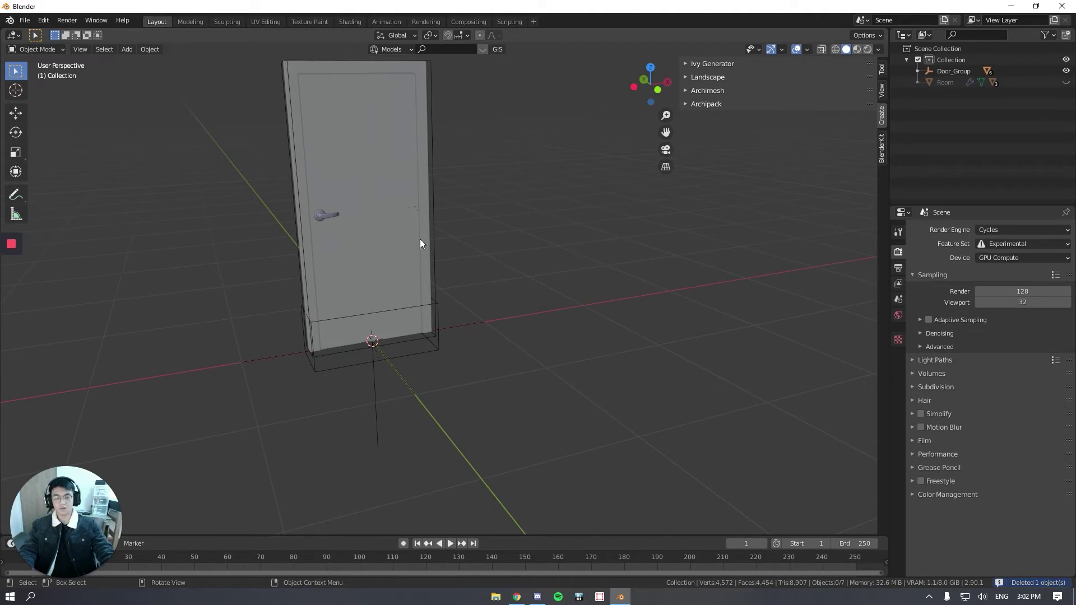
middle_click_drag(421, 255, 341, 261)
middle_click_drag(341, 261, 498, 317, "shift")
scroll(250, 268, "up", 3)
middle_click_drag(246, 272, 366, 263, "shift")
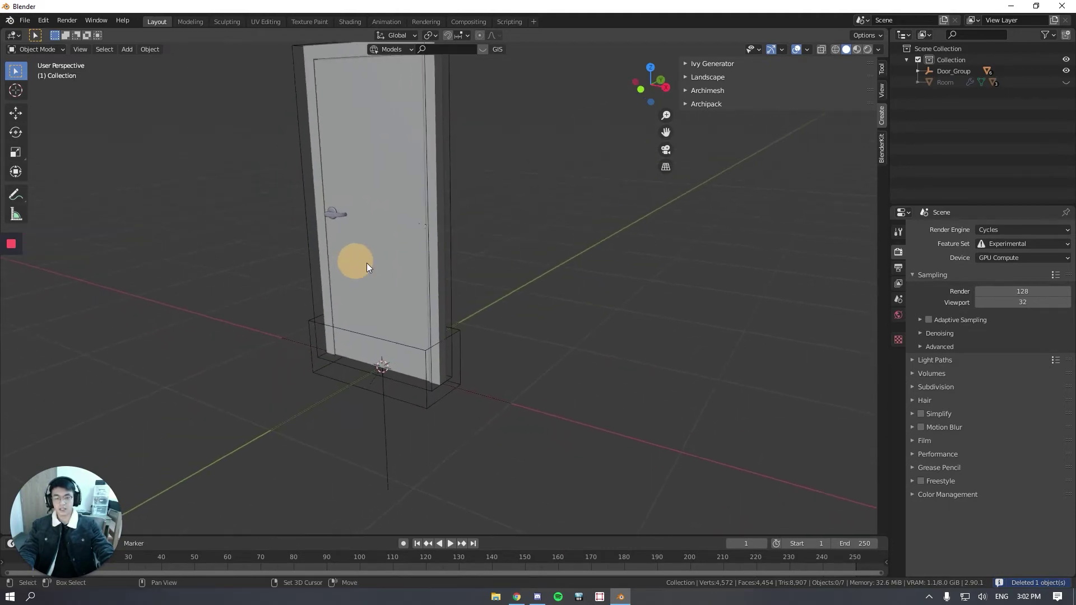
left_click(387, 450)
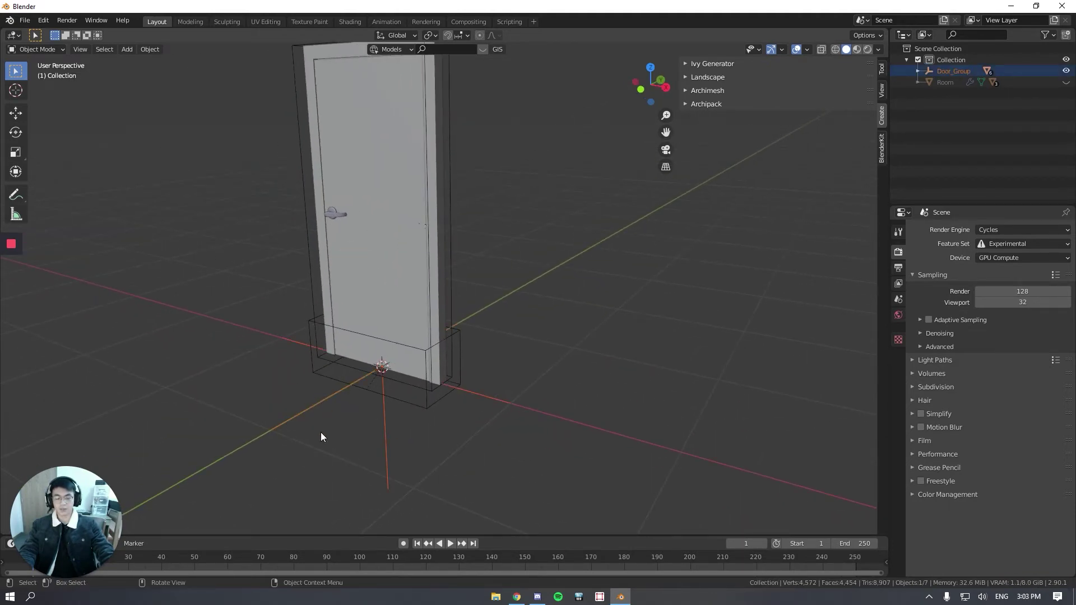
left_click(333, 440)
left_click(335, 216)
middle_click_drag(348, 250, 345, 308, "shift")
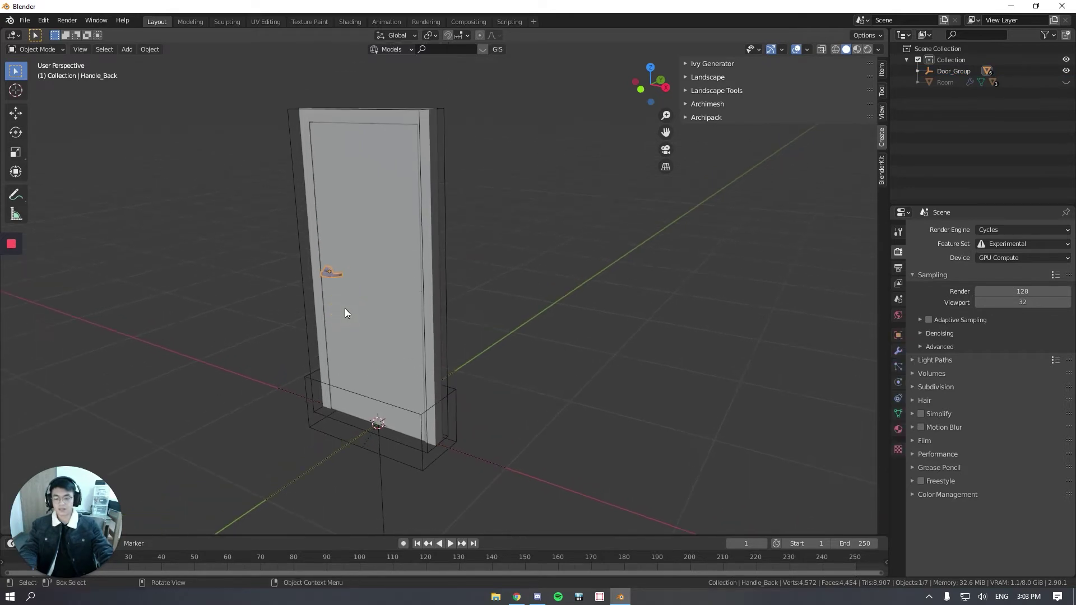
key("g")
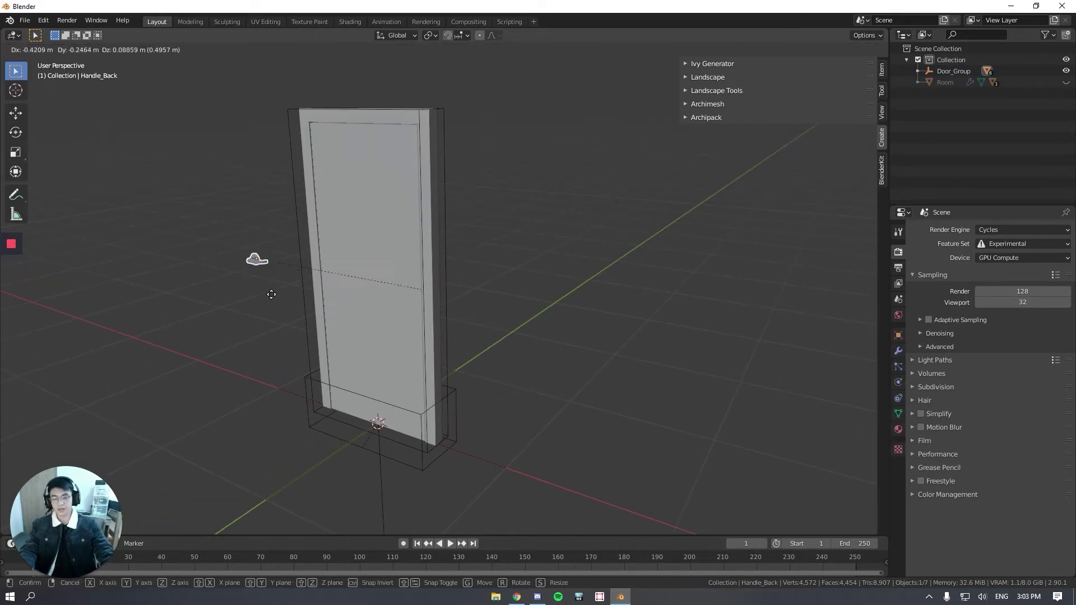
left_click(252, 303)
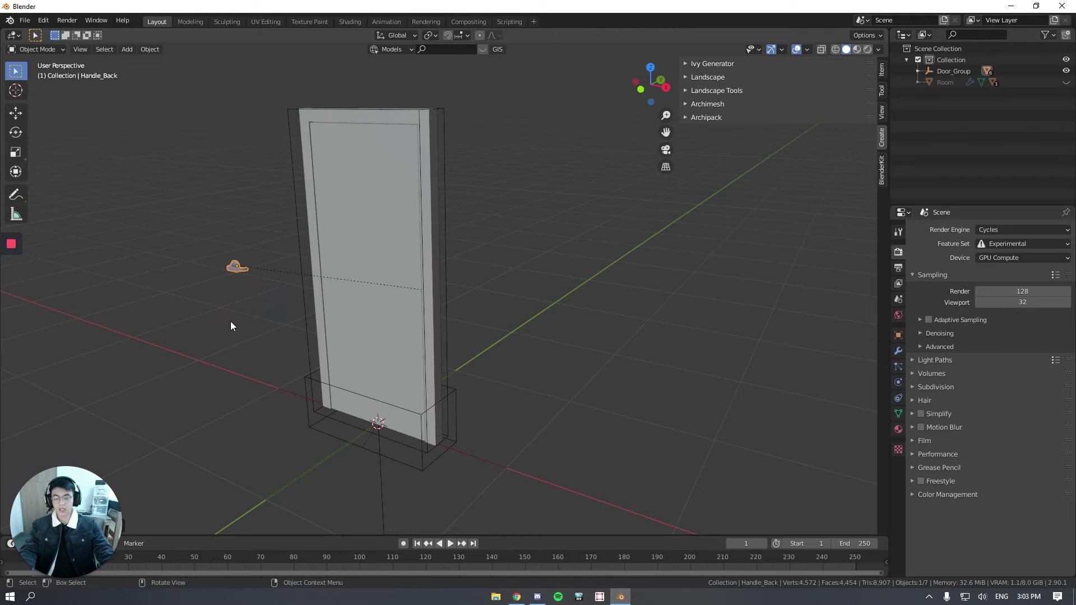
key("ctrl+z")
middle_click_drag(371, 312, 415, 431)
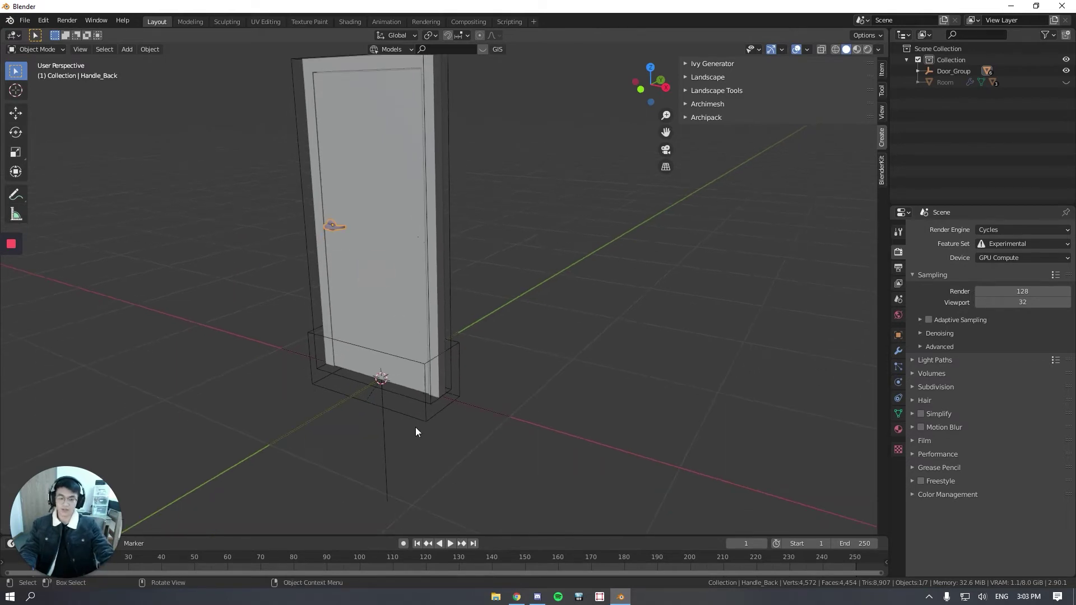
left_click(363, 452)
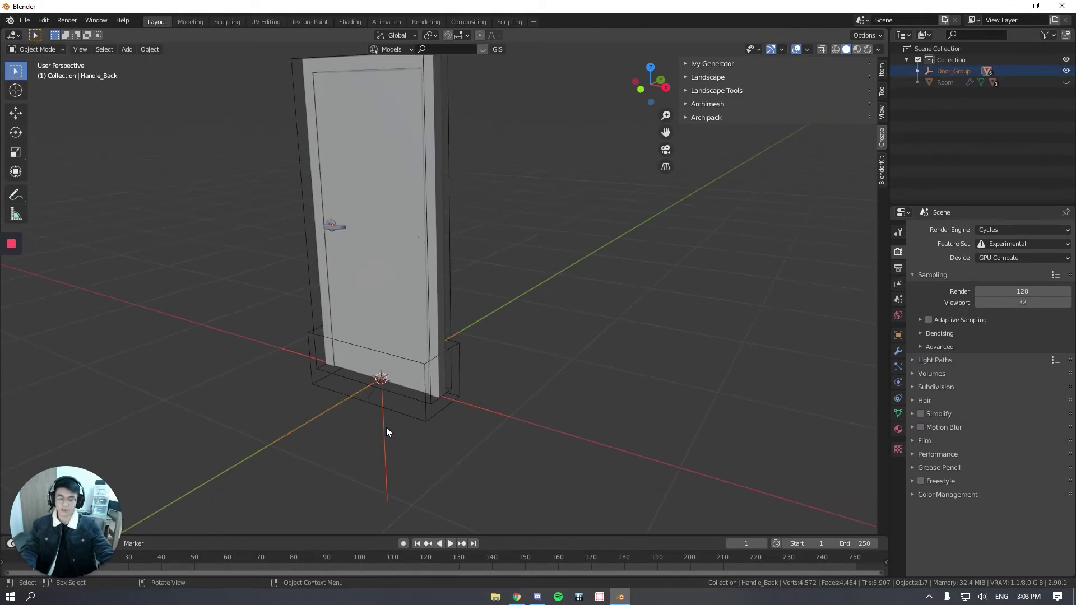
Step: Move the whole door group to a new position
key("g")
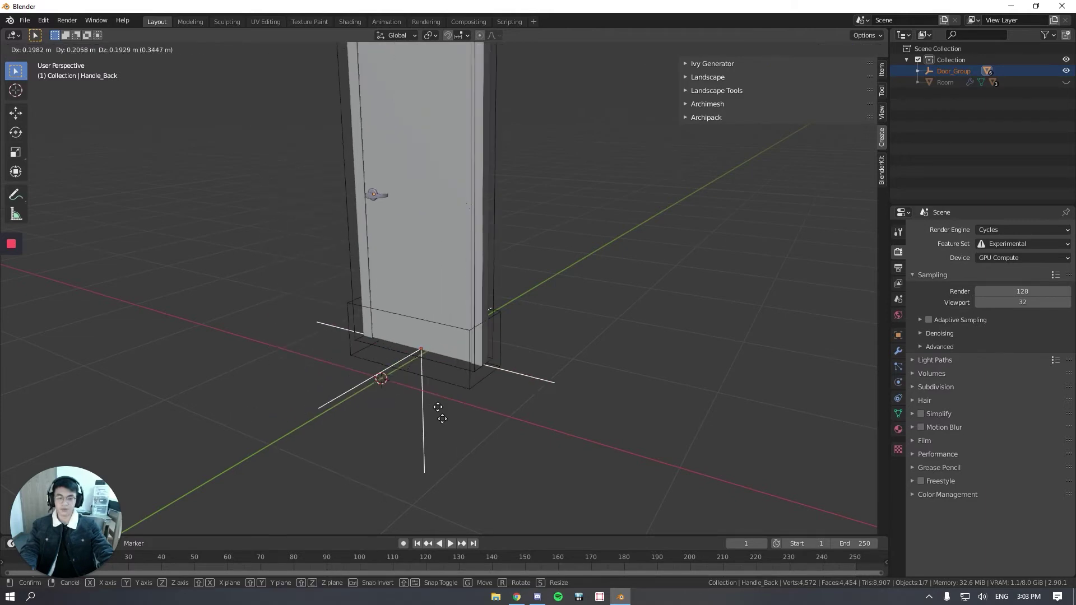
left_click(364, 437)
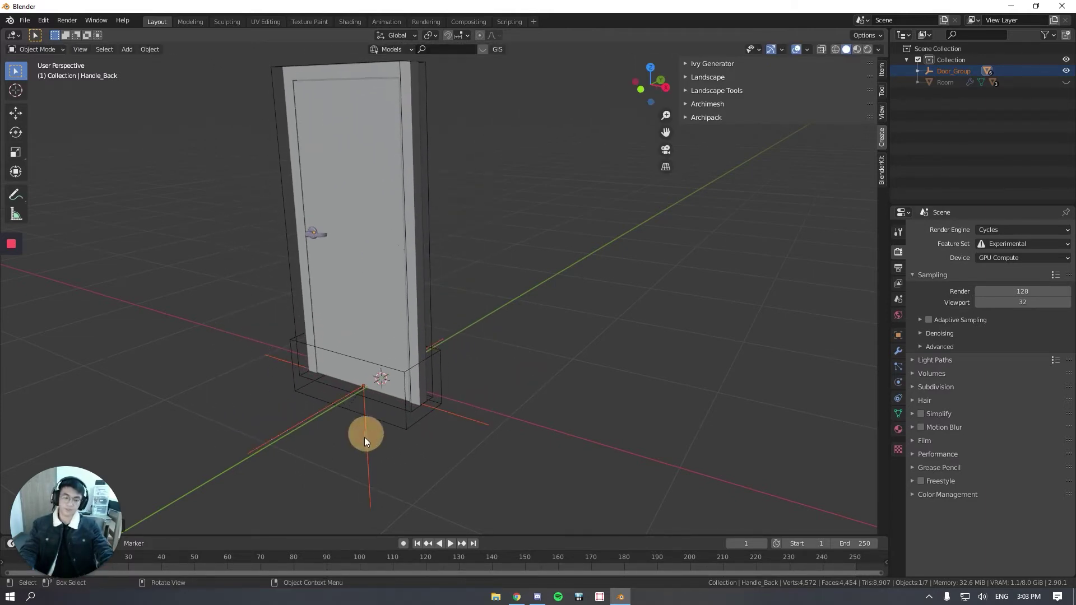
left_click(335, 466)
middle_click_drag(335, 466, 394, 428)
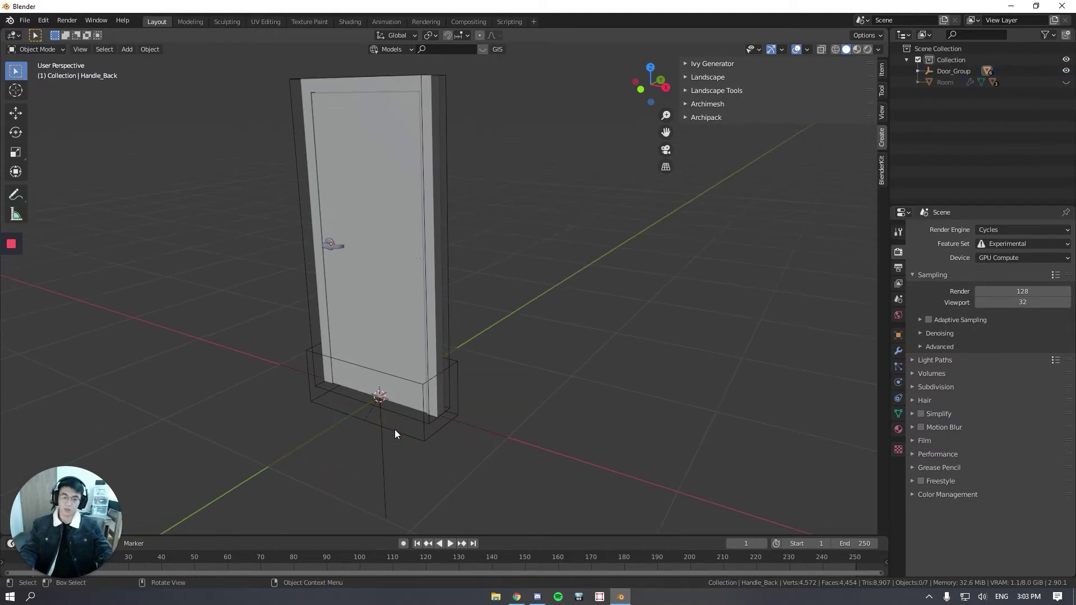
Step: Expand Door_Group, check CTRL_Baseboard and CTRL_Hole, then select Door_Group
left_click(397, 466)
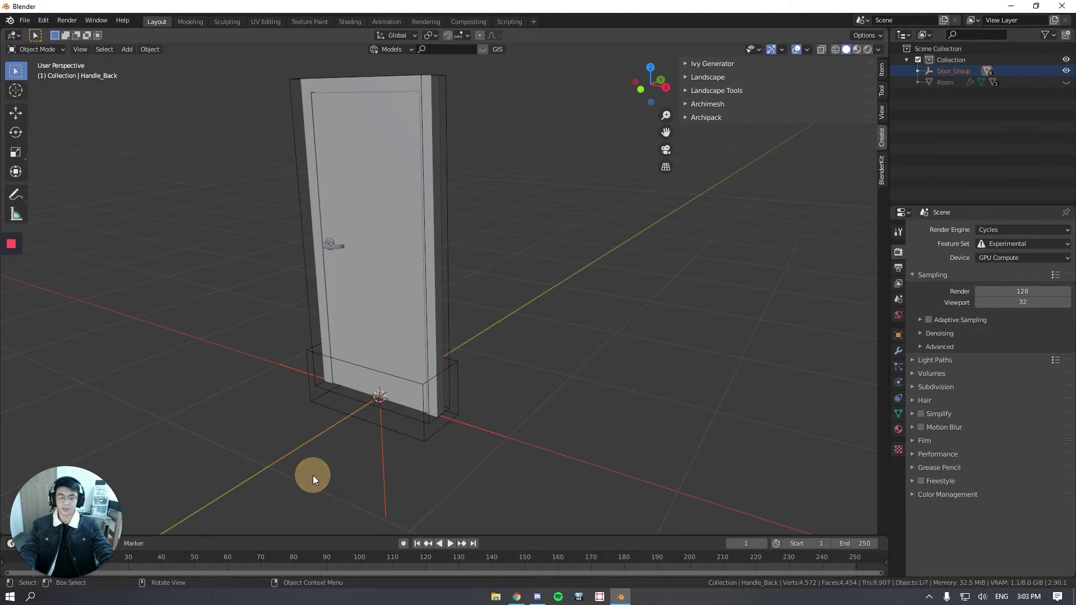
left_click(453, 456)
mouse_move(377, 475)
middle_mouse_down()
mouse_move(430, 477)
mouse_move(378, 463)
middle_mouse_up()
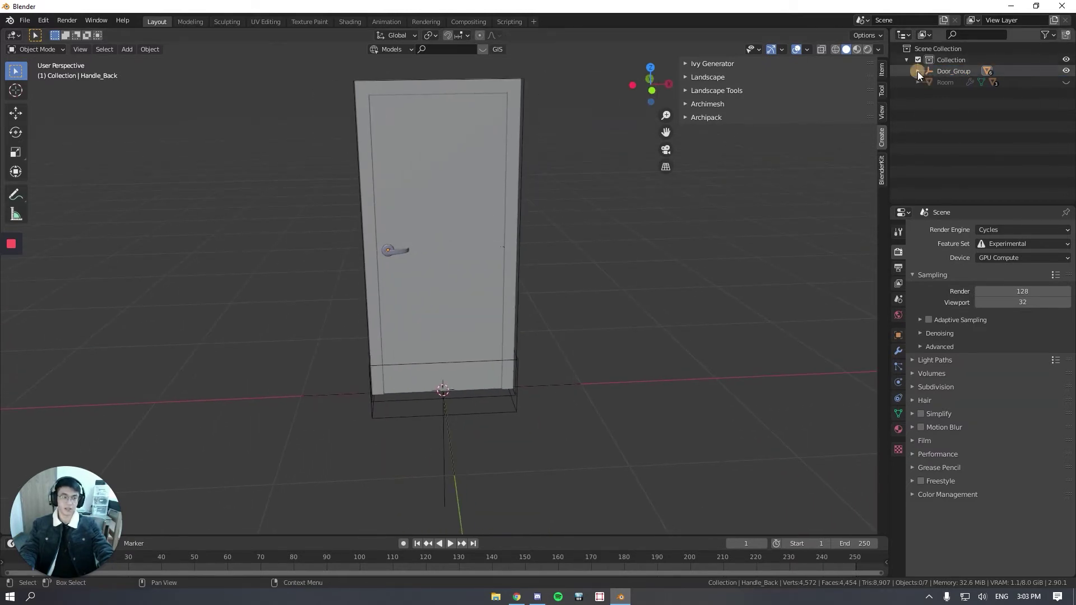
left_click(917, 71)
left_click(953, 82)
middle_click_drag(716, 210, 707, 231, "shift")
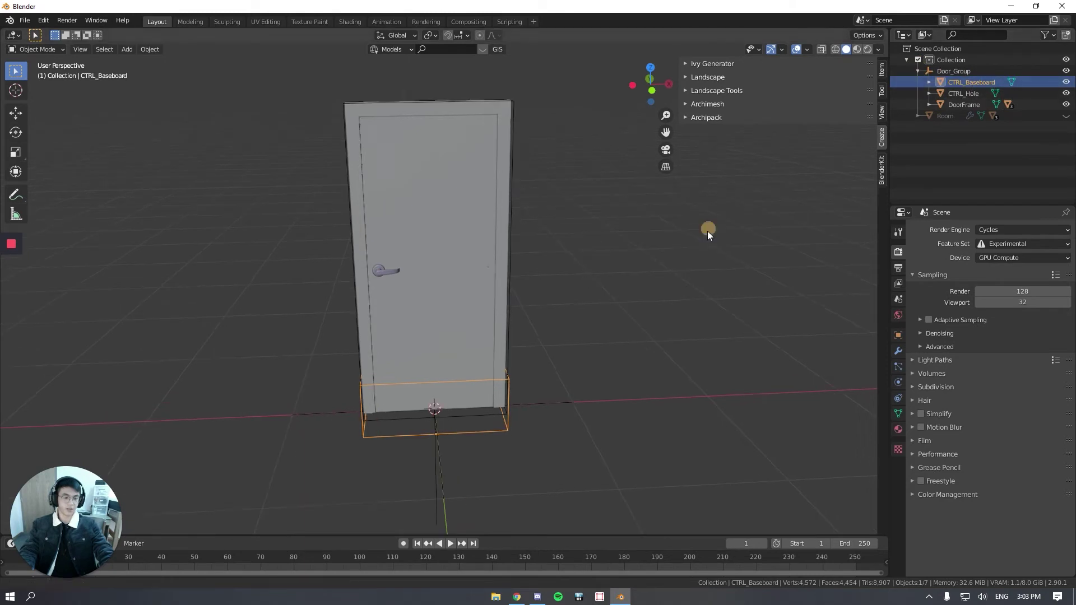
left_click(980, 92)
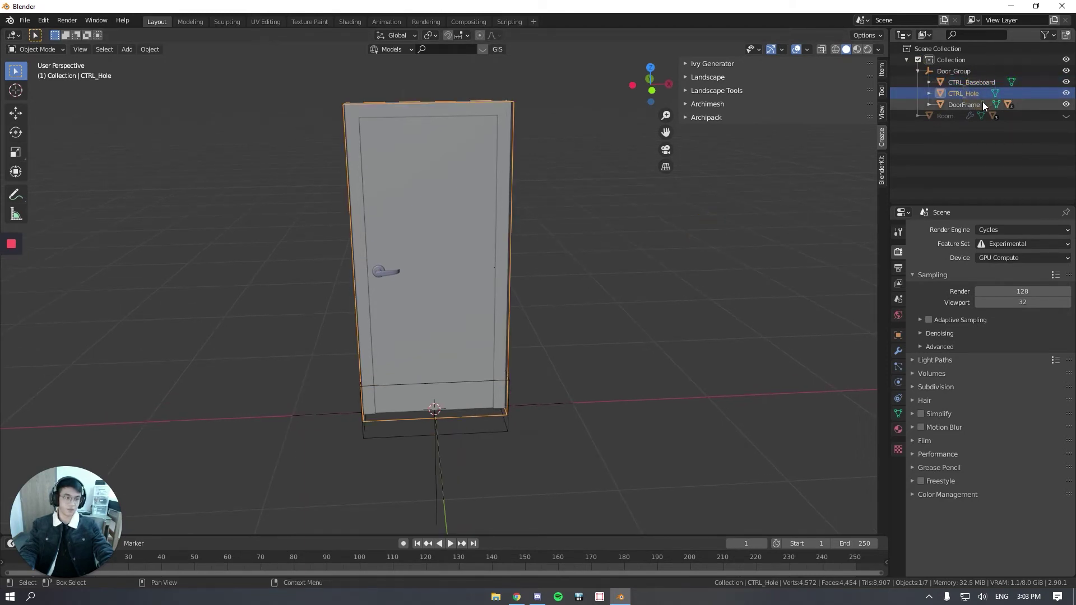
left_click(955, 69)
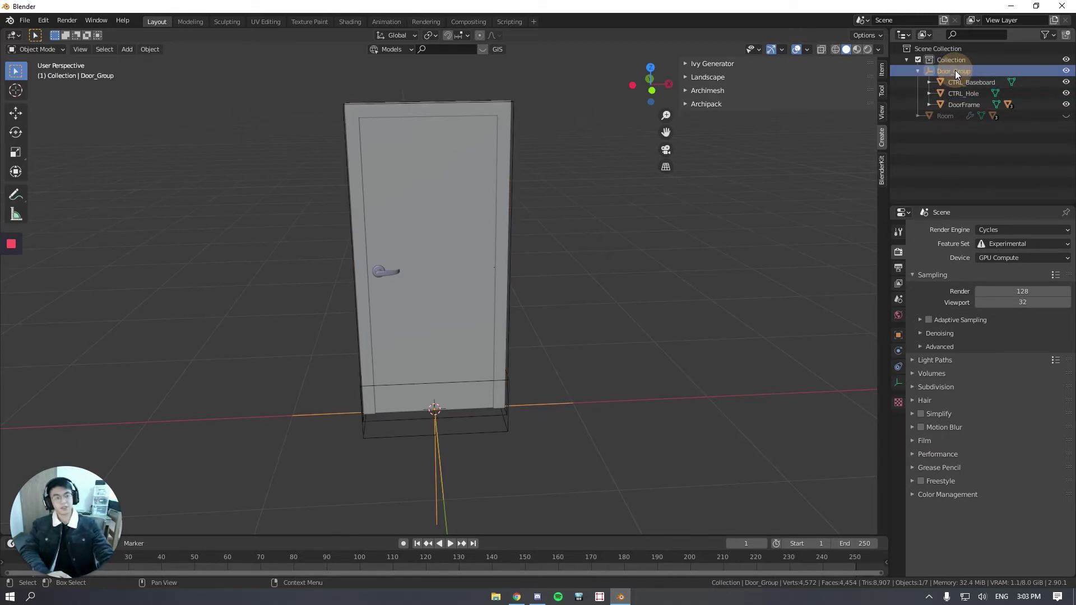
Step: Unhide the room with Alt+H and box-select Door_Group
left_click(918, 72)
left_click(609, 402)
left_click_drag(507, 477, 344, 472)
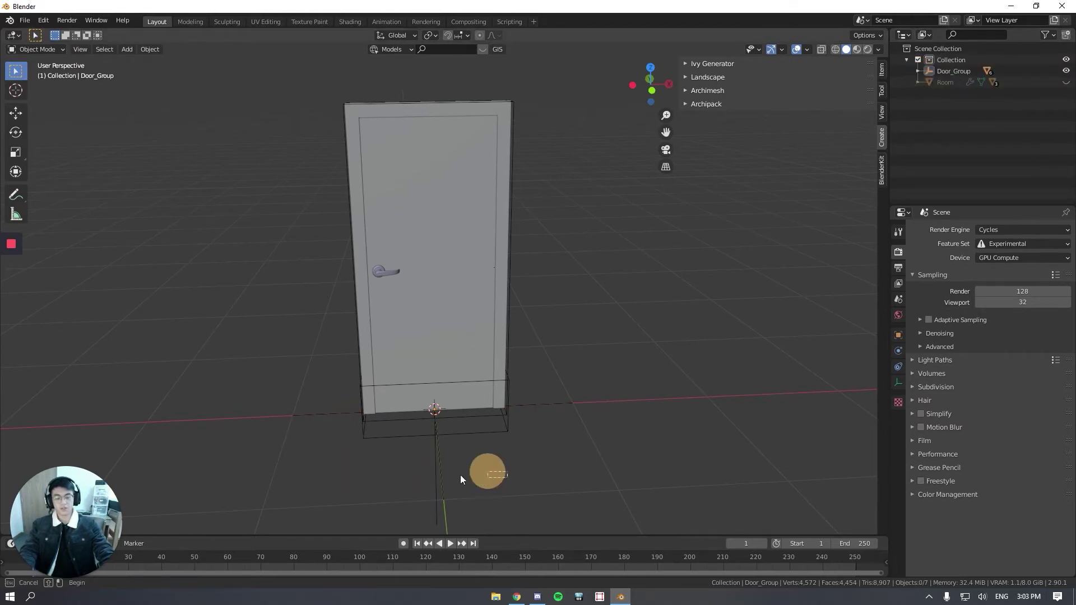
left_click_drag(461, 479, 431, 480)
left_click(590, 335)
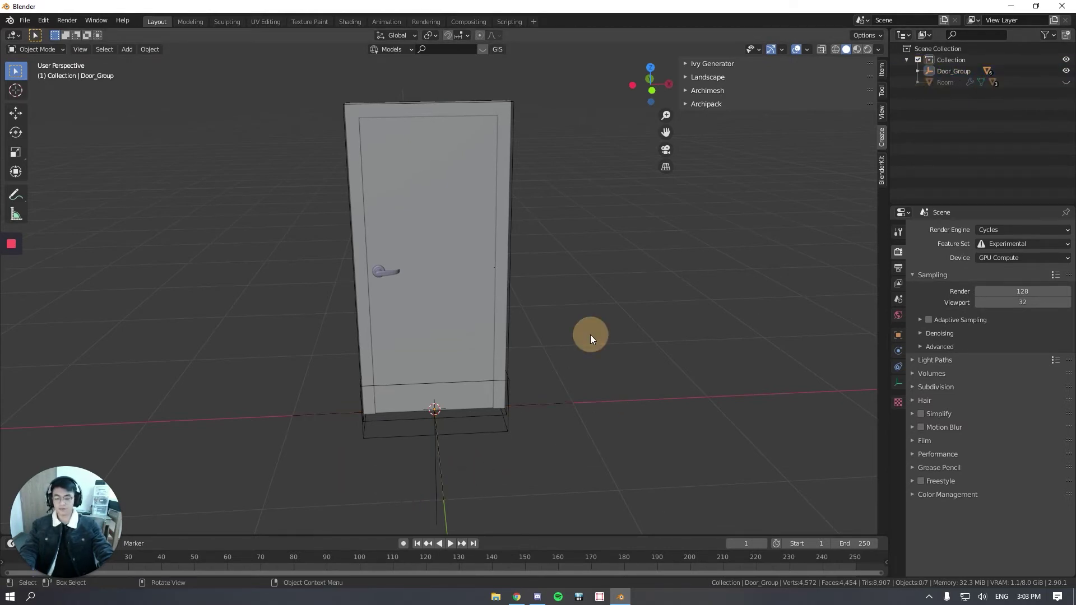
key("alt+h")
left_click(568, 464)
scroll(539, 455, "down", 4)
left_click_drag(497, 404, 354, 399)
middle_click_drag(524, 414, 425, 446, "shift")
Step: Slide the door group along X into the room's front wall
key("g")
key("x")
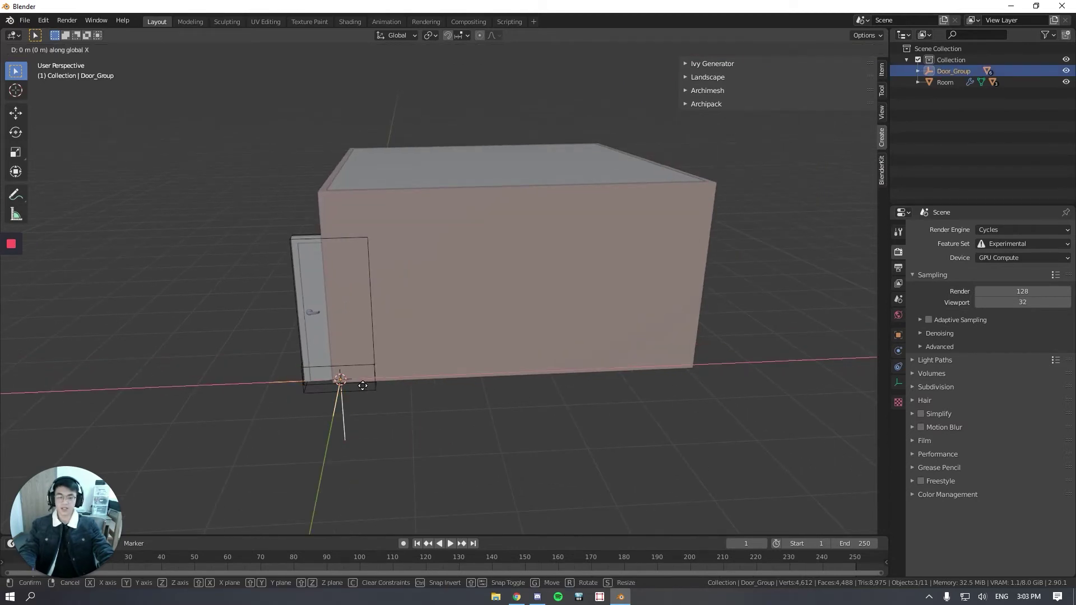
left_click(425, 390)
middle_click_drag(426, 388, 335, 338)
Step: Nudge the door group slightly outward along Y
key("g")
key("y")
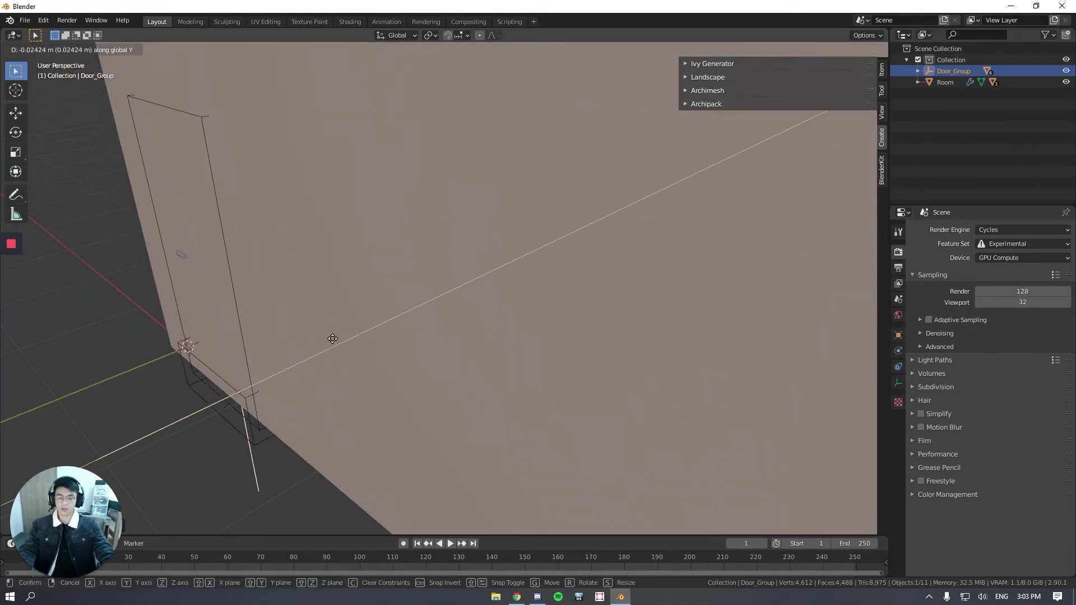
left_click(322, 343)
left_click(126, 325)
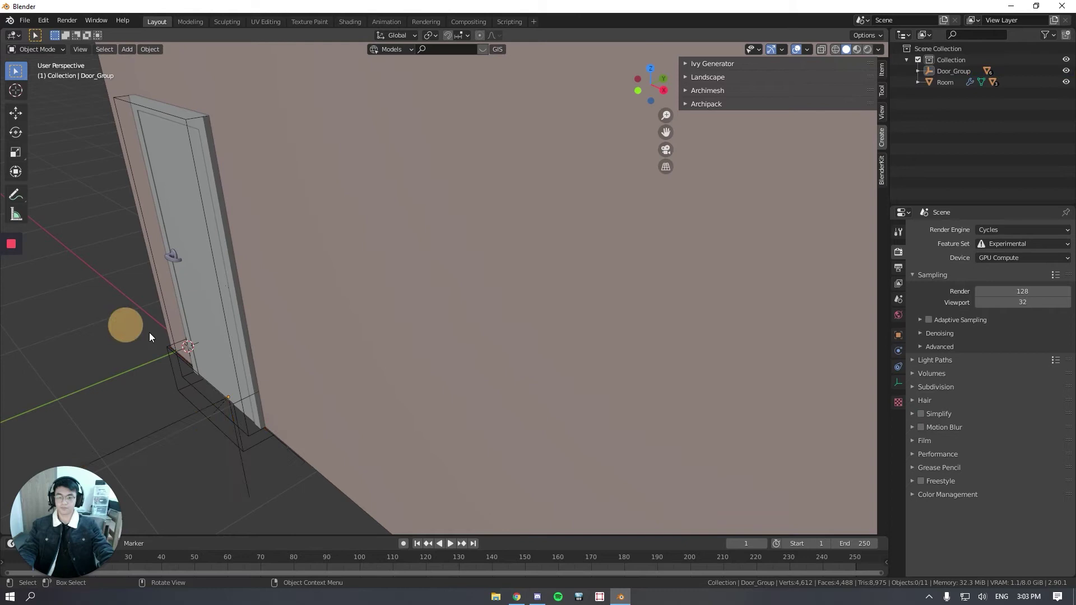
middle_click_drag(151, 333, 225, 339)
scroll(260, 346, "down", 5)
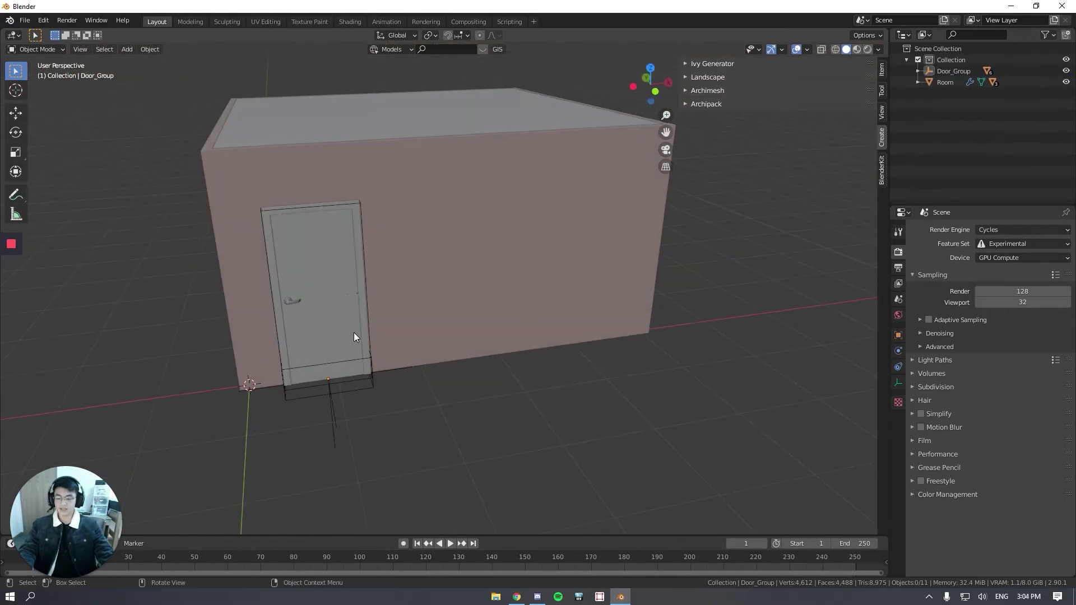
key("shift+a")
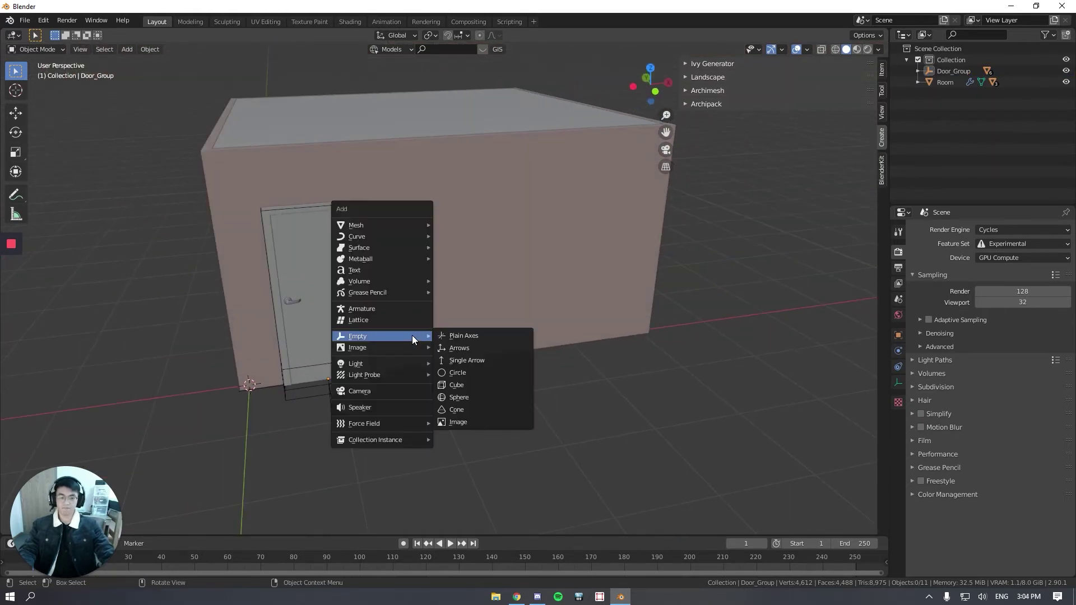
Step: Add an Archimesh Rail Window and box-select its Window_Group
mouse_move(388, 224)
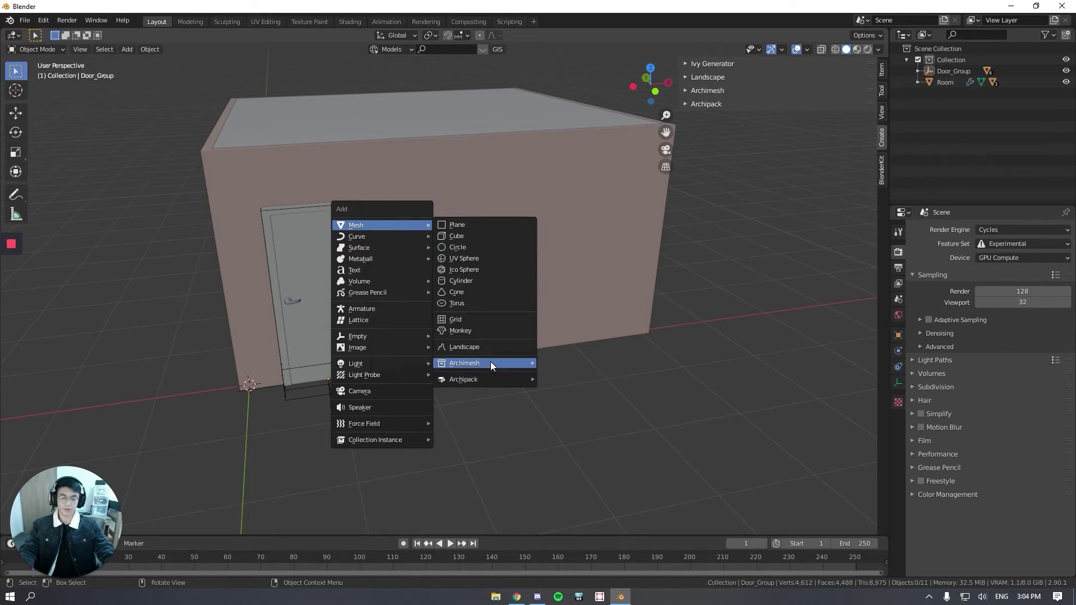
mouse_move(490, 363)
left_click(583, 384)
middle_click_drag(370, 371, 459, 385)
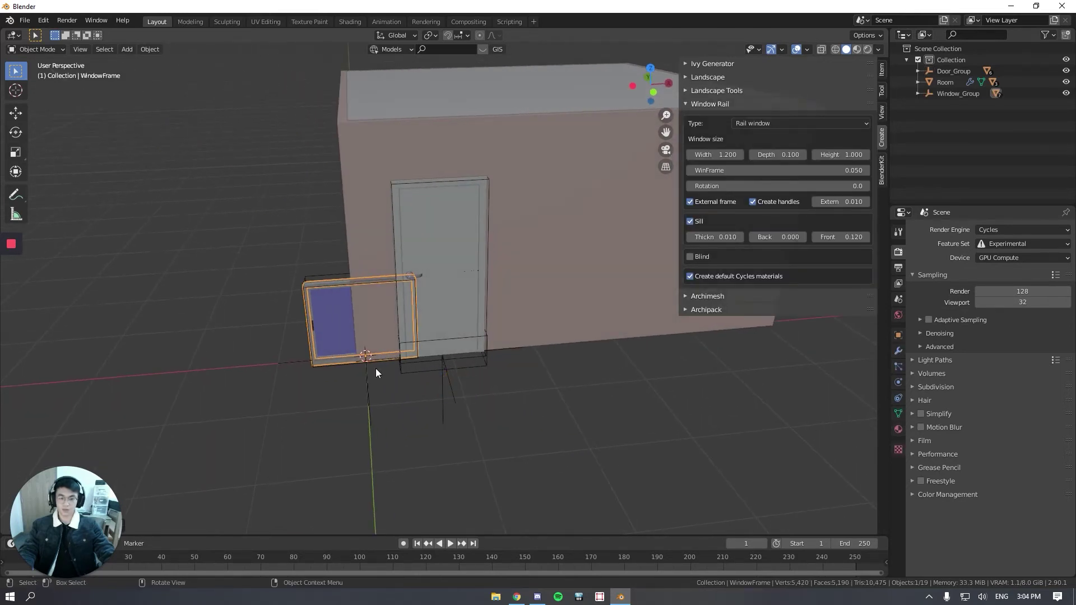
left_click_drag(378, 396, 297, 378)
middle_click_drag(360, 396, 305, 366)
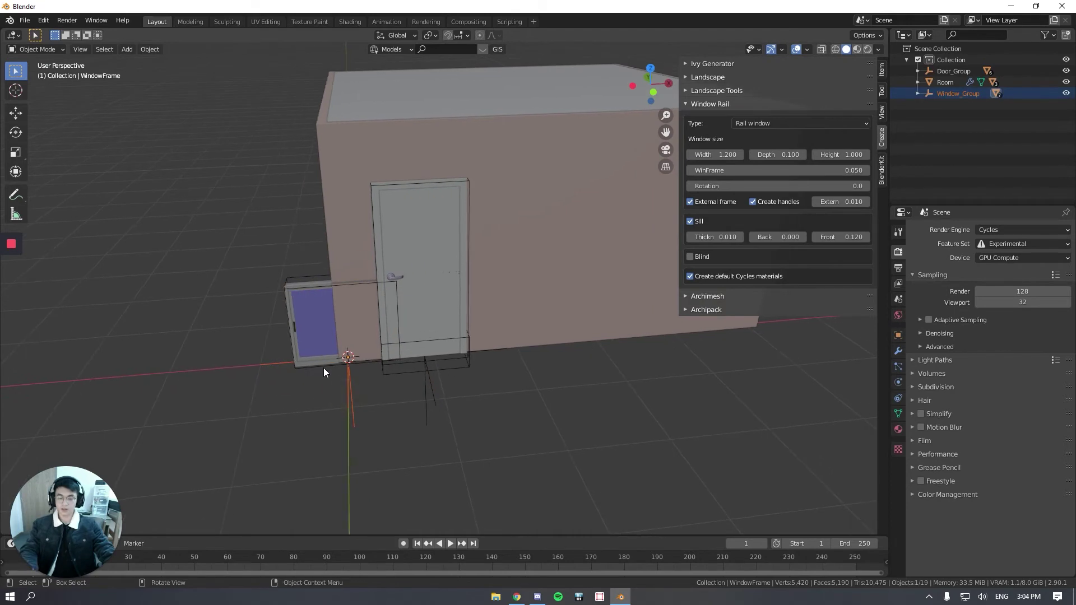
mouse_move(355, 392)
middle_mouse_down()
mouse_move(325, 386)
mouse_move(358, 410)
middle_mouse_up()
left_click_drag(357, 409, 241, 393)
middle_click_drag(335, 404, 332, 405, "shift")
Step: Move the window group along X to the right of the door, raise it on Z, and start a Y move
key("g")
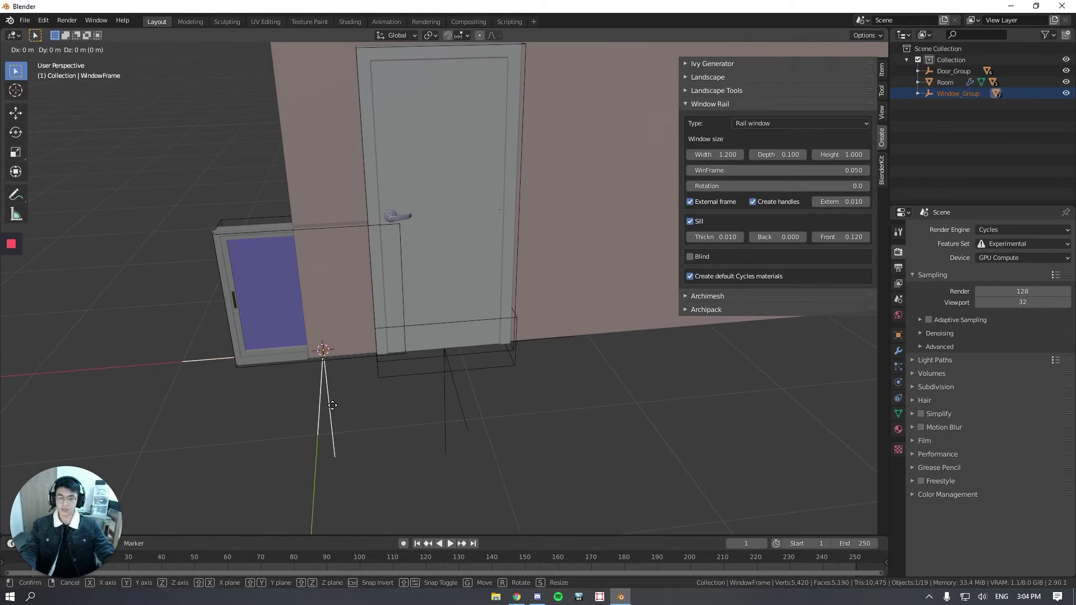
key("x")
left_click(673, 404)
middle_click_drag(672, 402, 477, 399, "shift")
key("g")
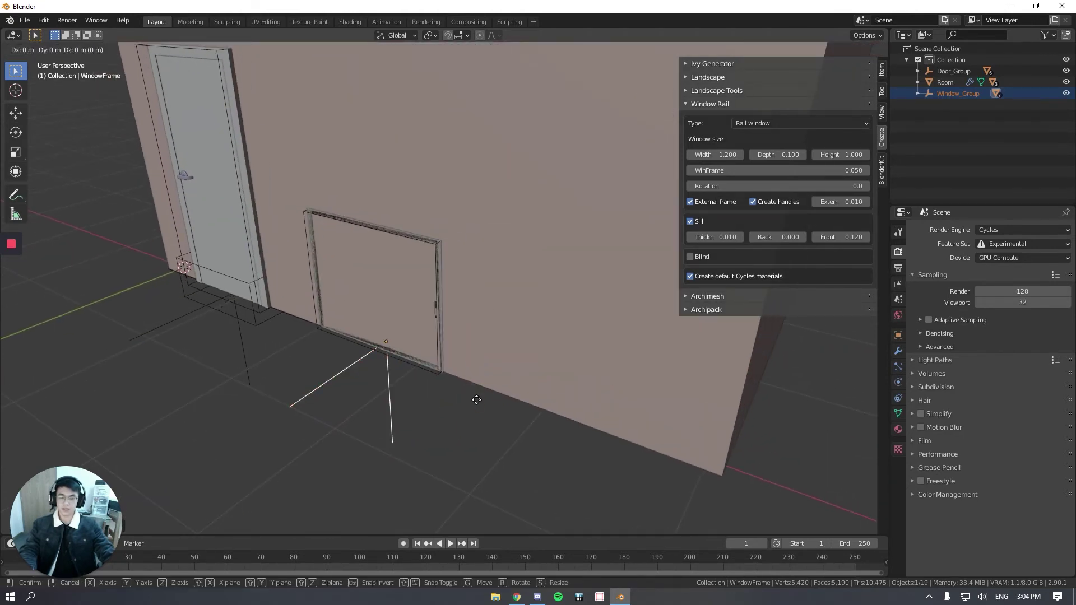
key("z")
left_click(491, 291)
middle_click_drag(463, 293, 445, 339, "shift")
key("g")
key("y")
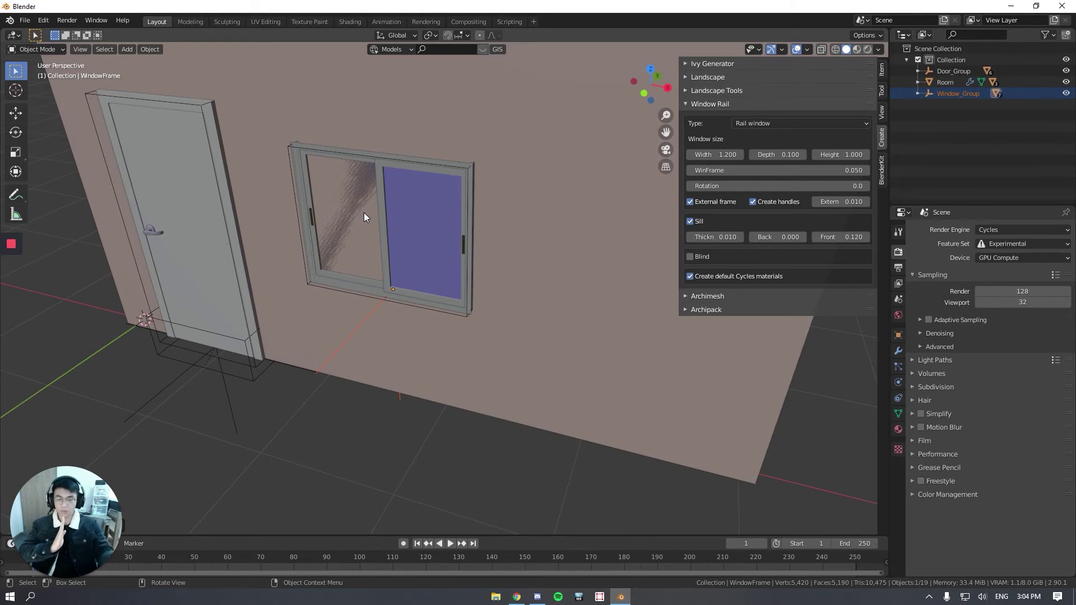
middle_click_drag(364, 212, 387, 345)
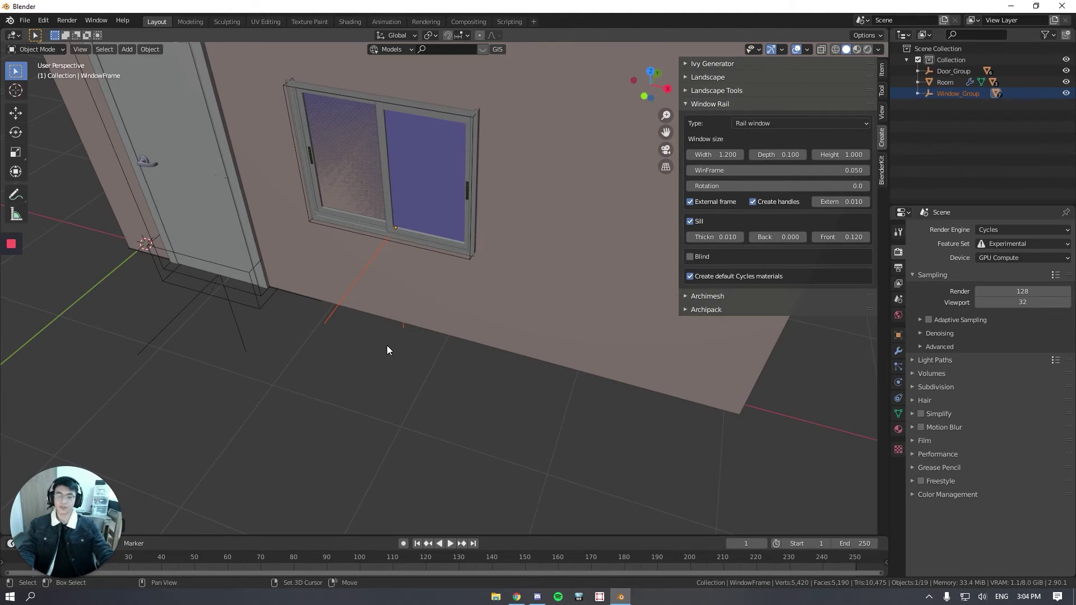
middle_click_drag(386, 346, 446, 436)
Step: Reselect the window group, shift it further right along X and raise it higher
left_click(339, 367)
key("g")
key("x")
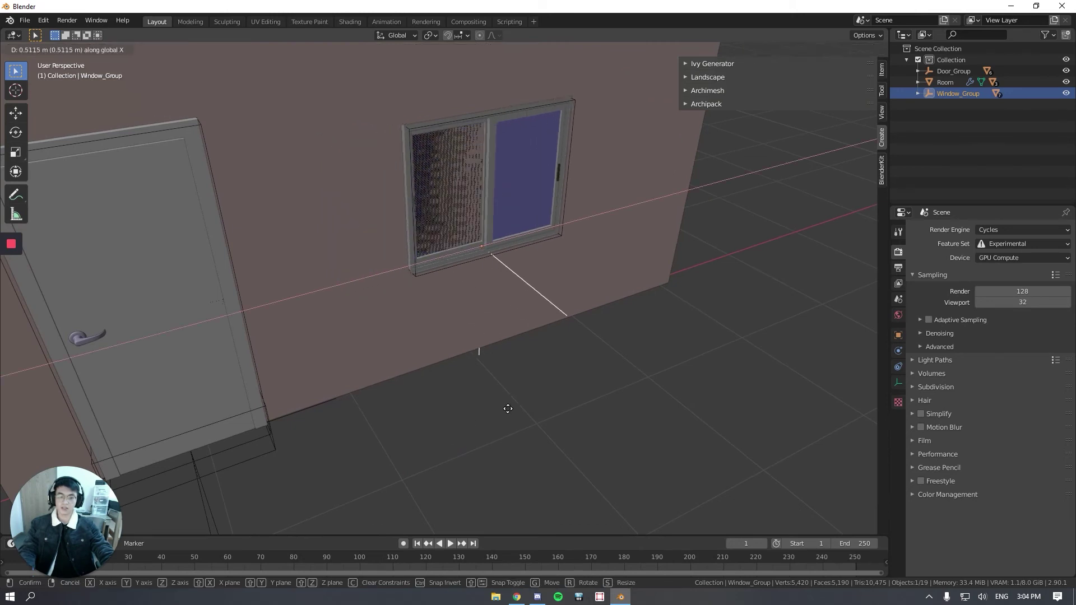
left_click(520, 402)
middle_click_drag(520, 402, 496, 399)
key("g")
key("z")
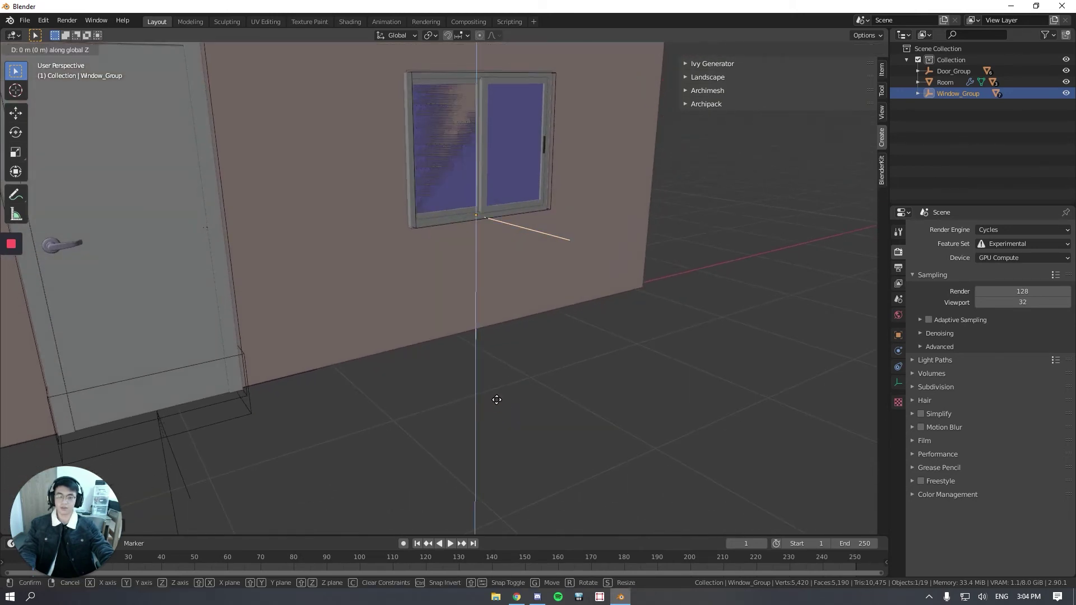
left_click(502, 351)
middle_click_drag(501, 351, 493, 432)
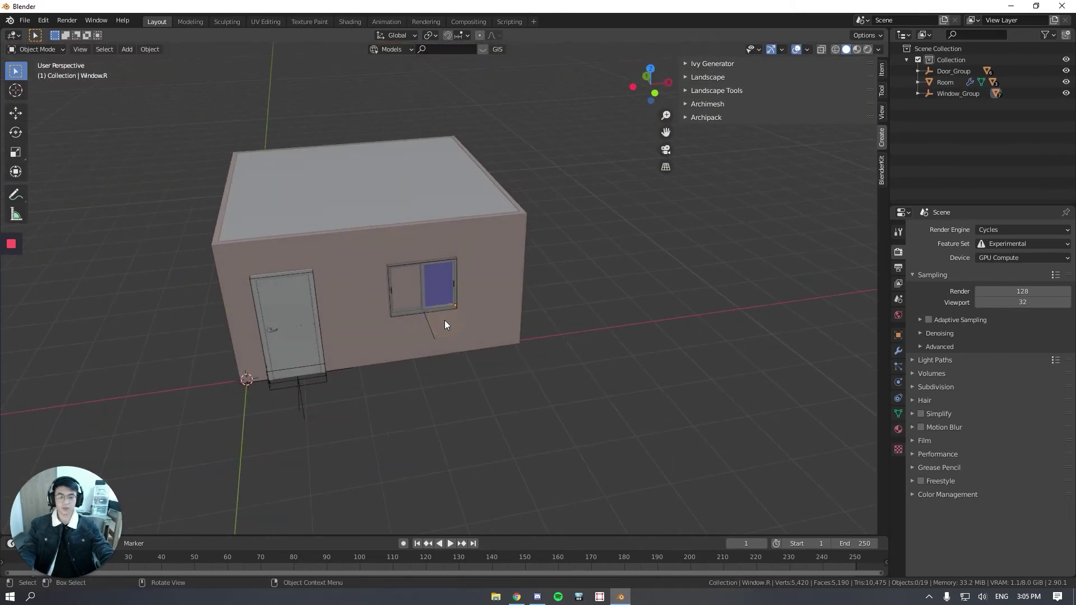
middle_click_drag(442, 320, 492, 311, "shift")
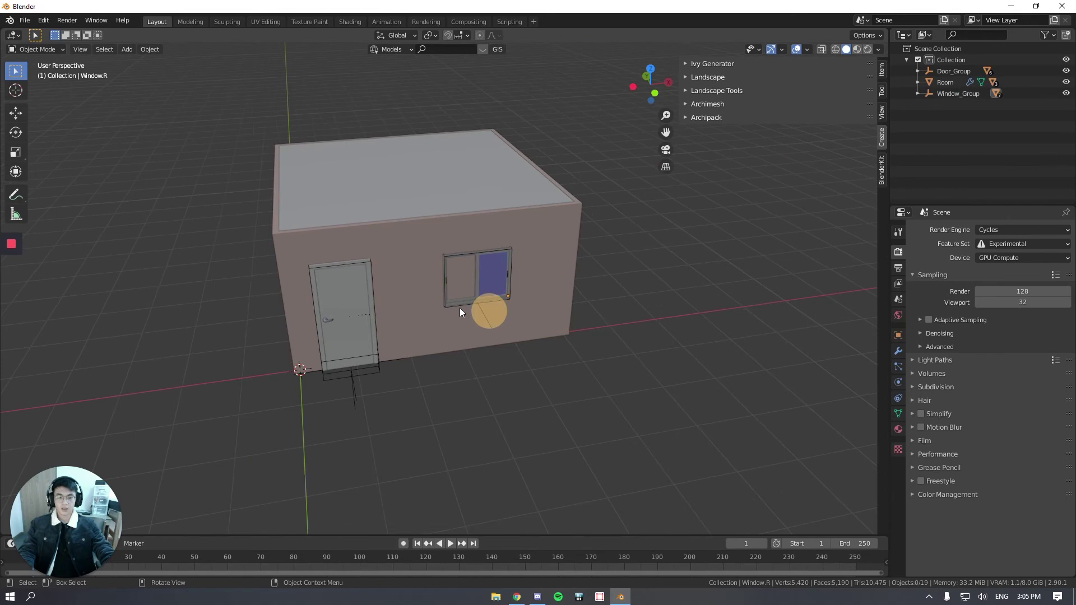
scroll(458, 308, "up", 5)
scroll(456, 307, "down", 3)
middle_click_drag(317, 314, 483, 269)
scroll(333, 288, "up", 7)
scroll(512, 309, "up", 3)
scroll(503, 321, "down", 4)
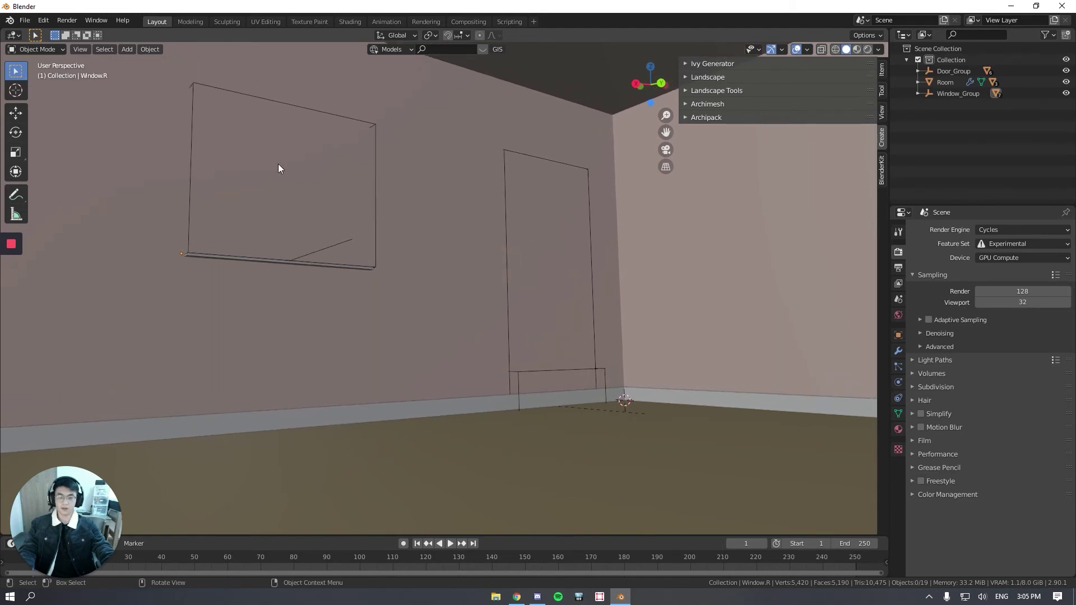
middle_click_drag(436, 212, 488, 254)
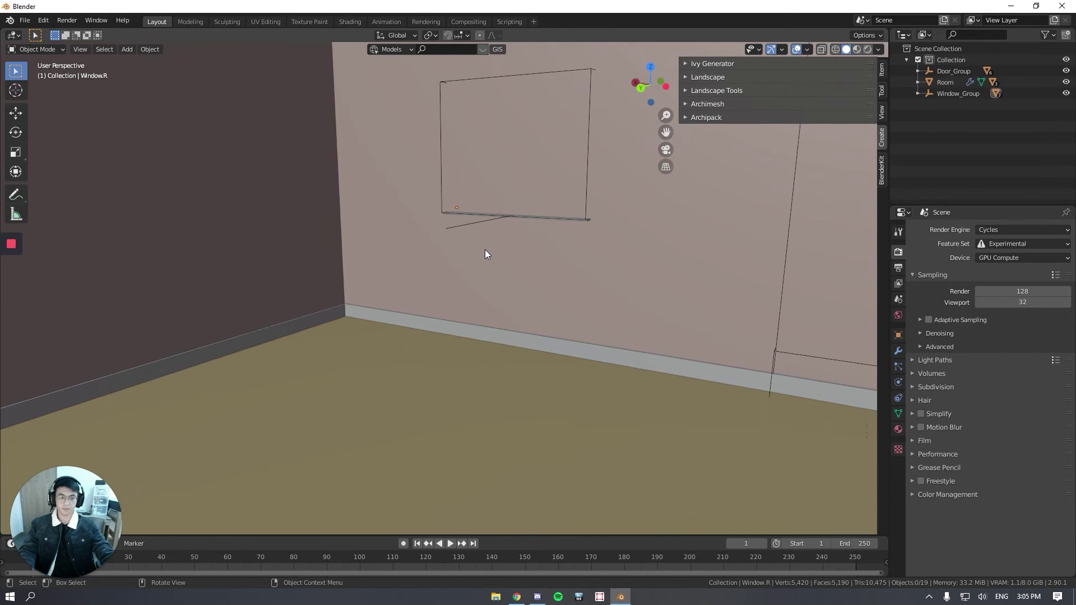
scroll(431, 262, "down", 8)
scroll(388, 258, "up", 6)
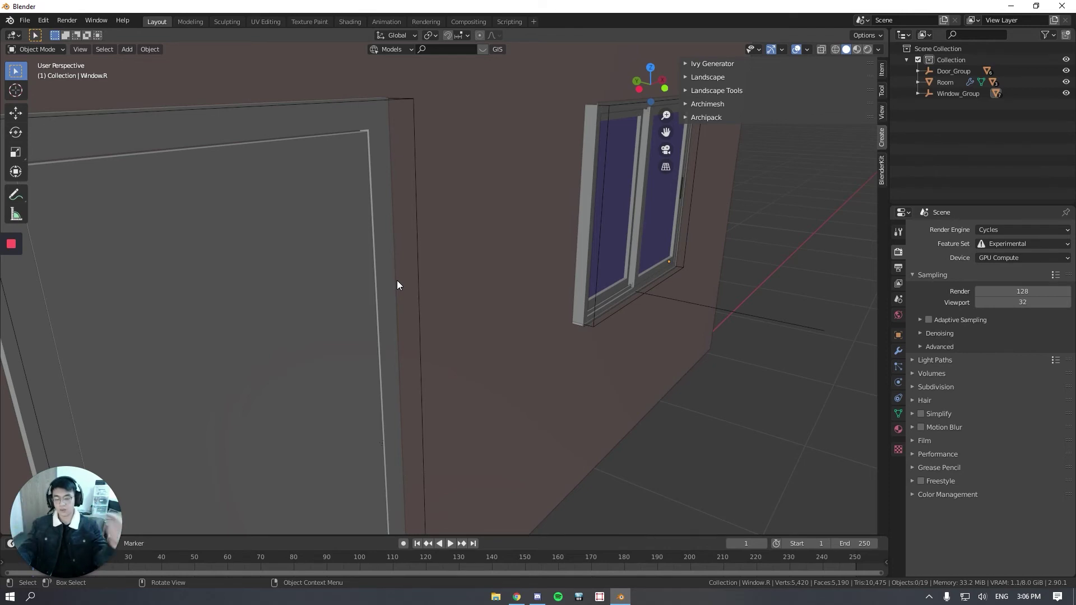
Step: Orbit around the room, picking the window hole cutter, baseboard cutter and Window.R sash
scroll(395, 271, "down", 5)
left_click(470, 240)
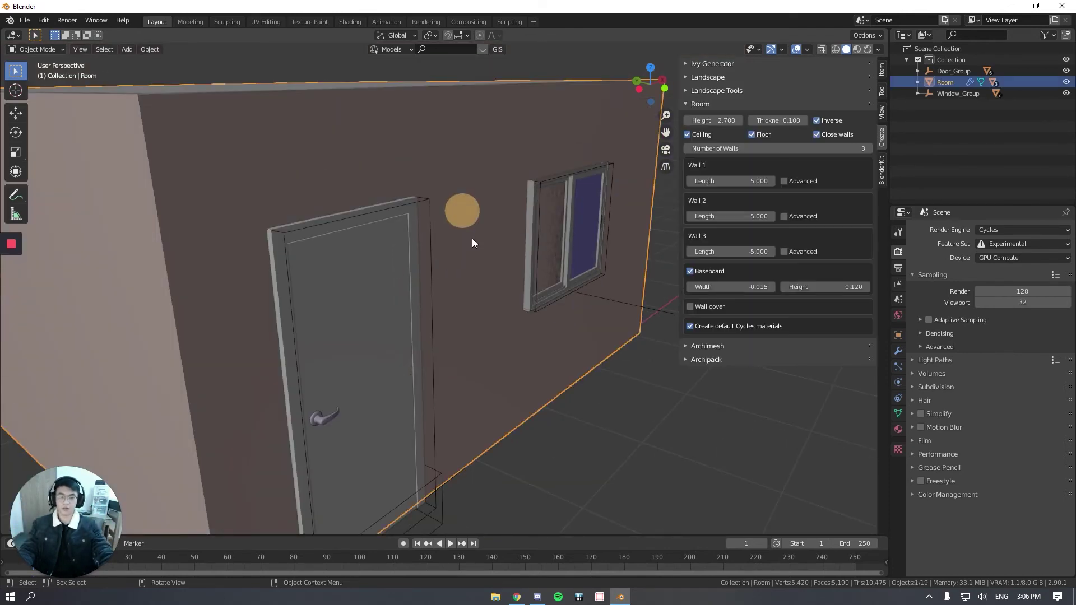
middle_click_drag(472, 304, 469, 269, "shift")
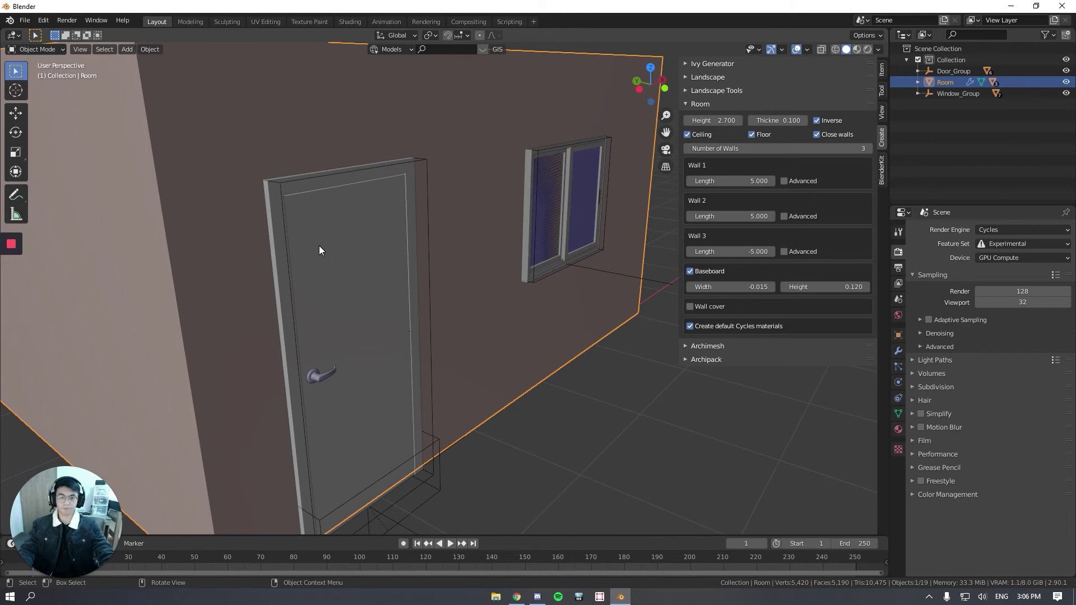
middle_click_drag(319, 250, 472, 331)
scroll(453, 250, "up", 2)
scroll(297, 289, "up", 3)
middle_click_drag(295, 288, 511, 329, "shift")
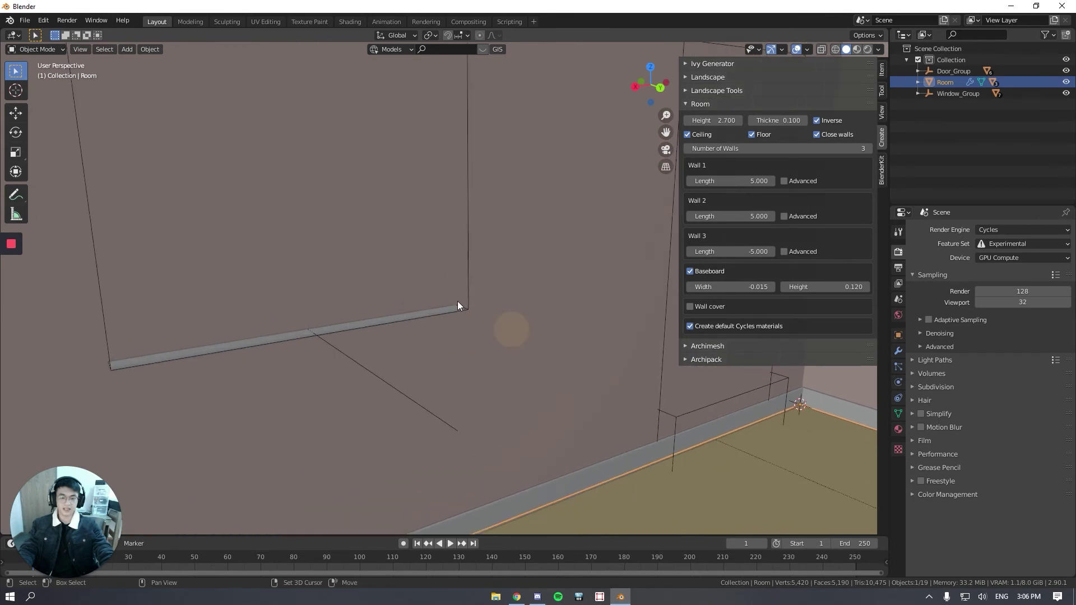
left_click(466, 273)
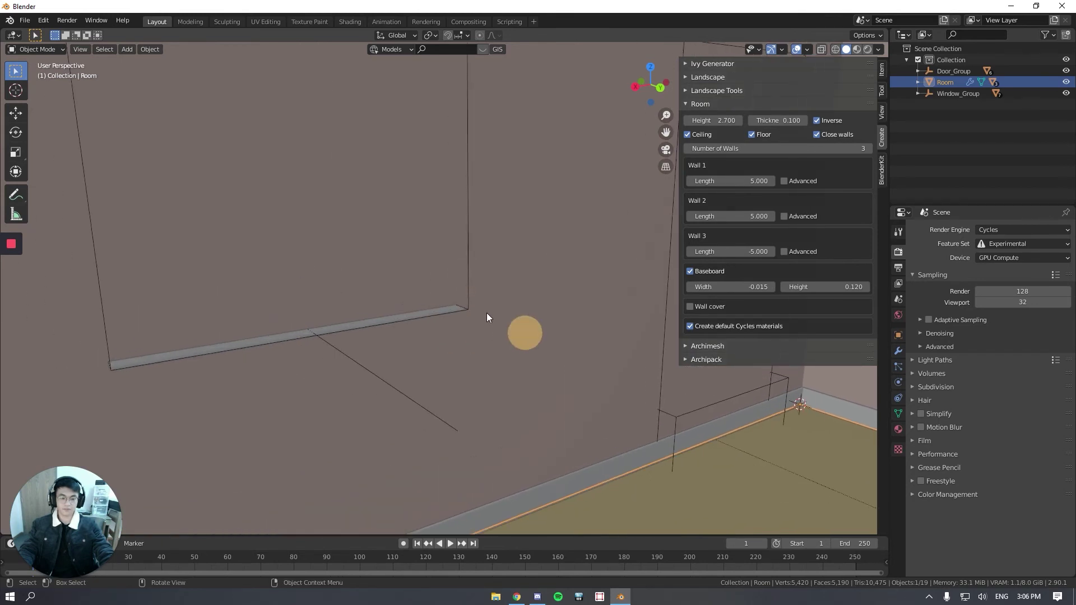
left_click(468, 278)
left_click(669, 415)
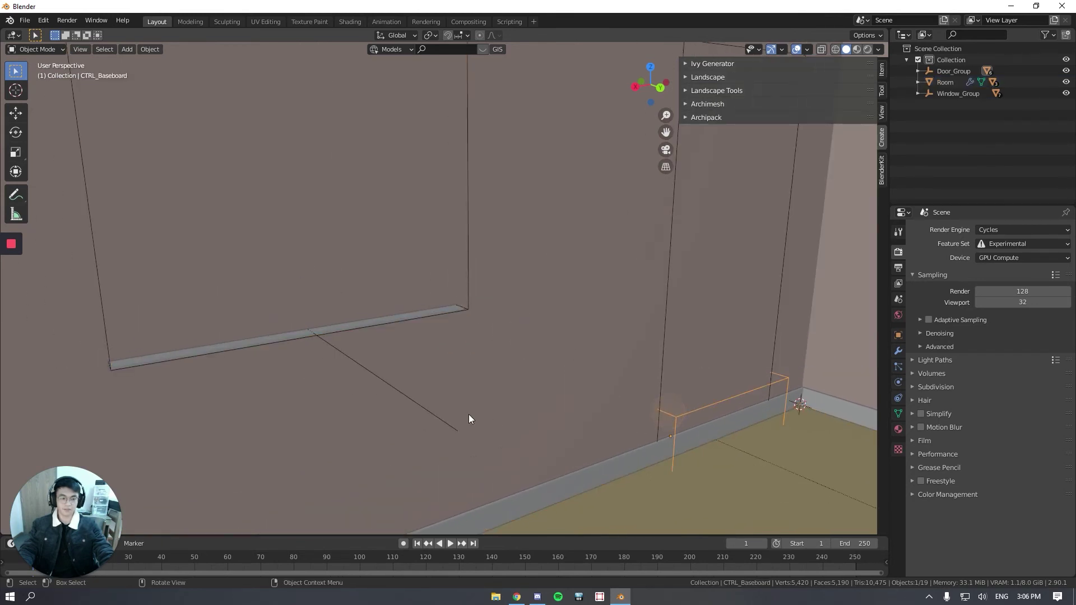
middle_click_drag(471, 420, 247, 338)
left_click(206, 367)
left_click(299, 404)
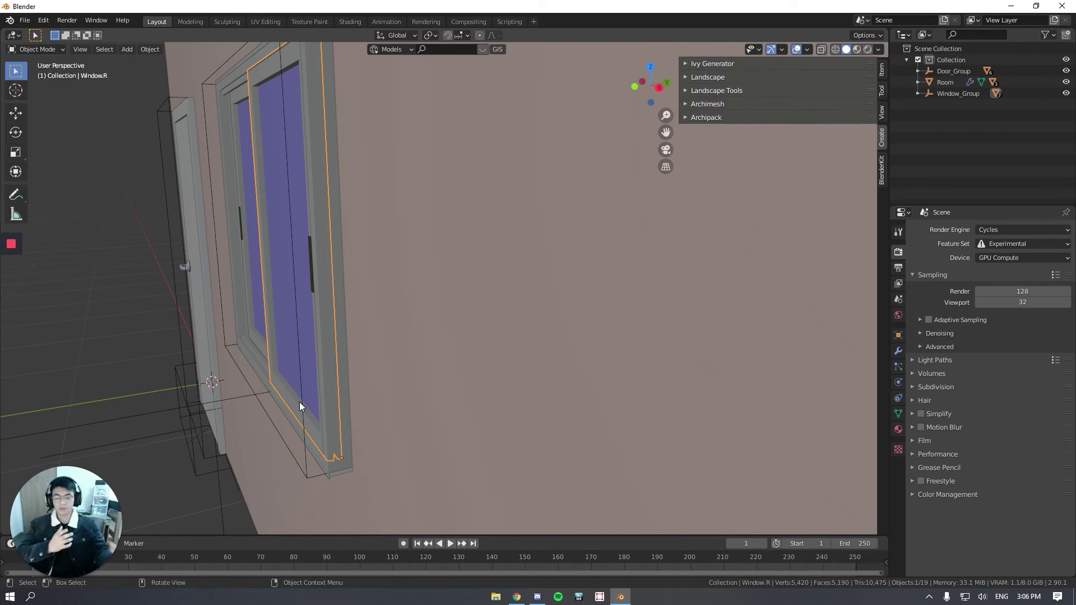
Step: Select CTRL_Hole.001, orbit to an oblique view, then select the Room showing its 2.7 m walls
middle_click_drag(274, 391, 220, 201, "shift")
scroll(312, 408, "down", 5)
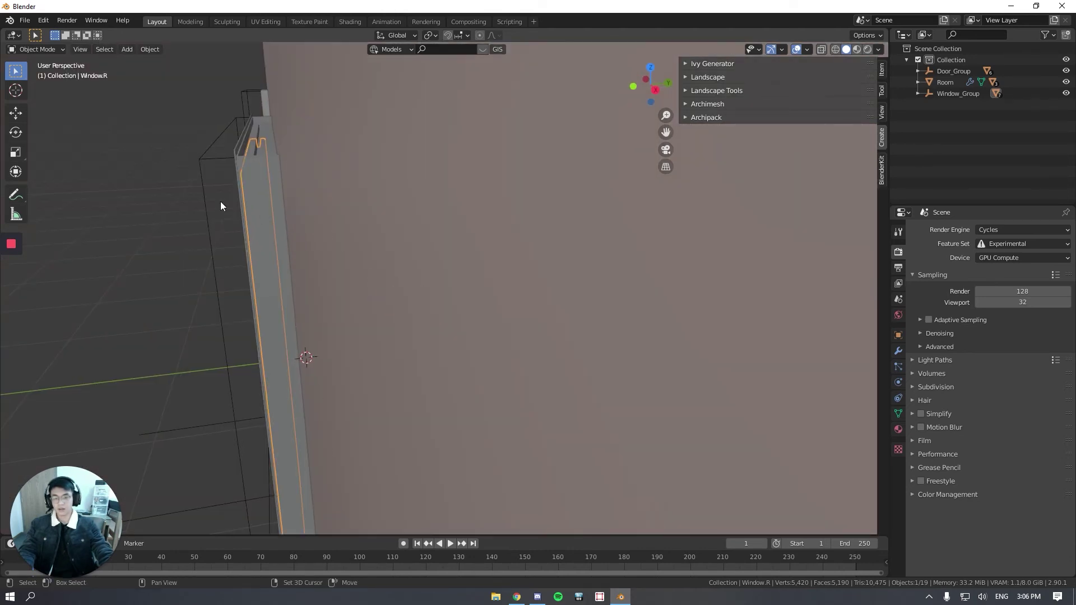
left_click(206, 157)
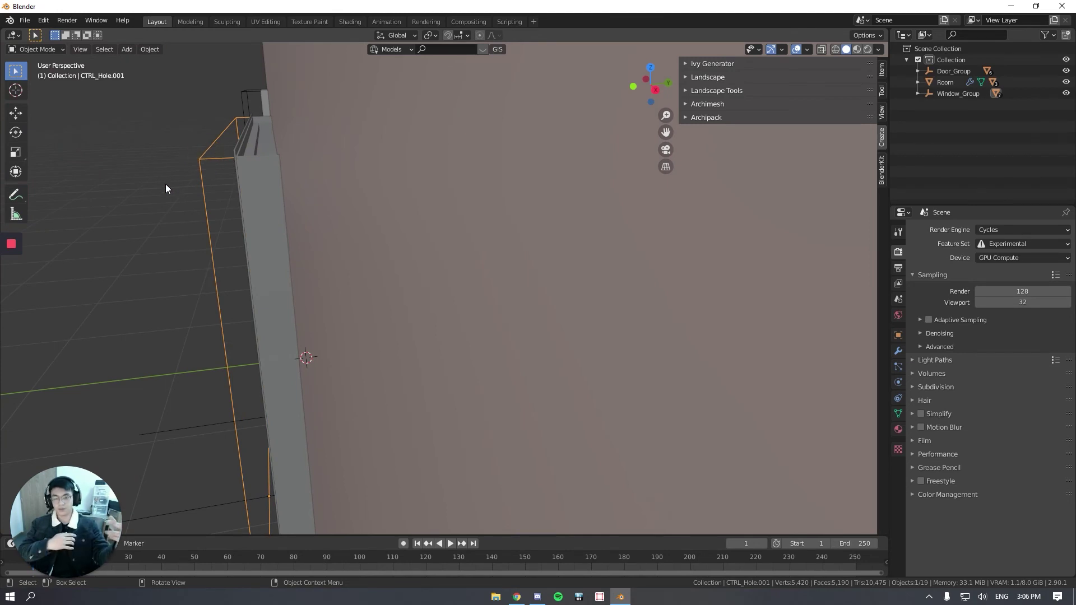
middle_click_drag(166, 184, 433, 168)
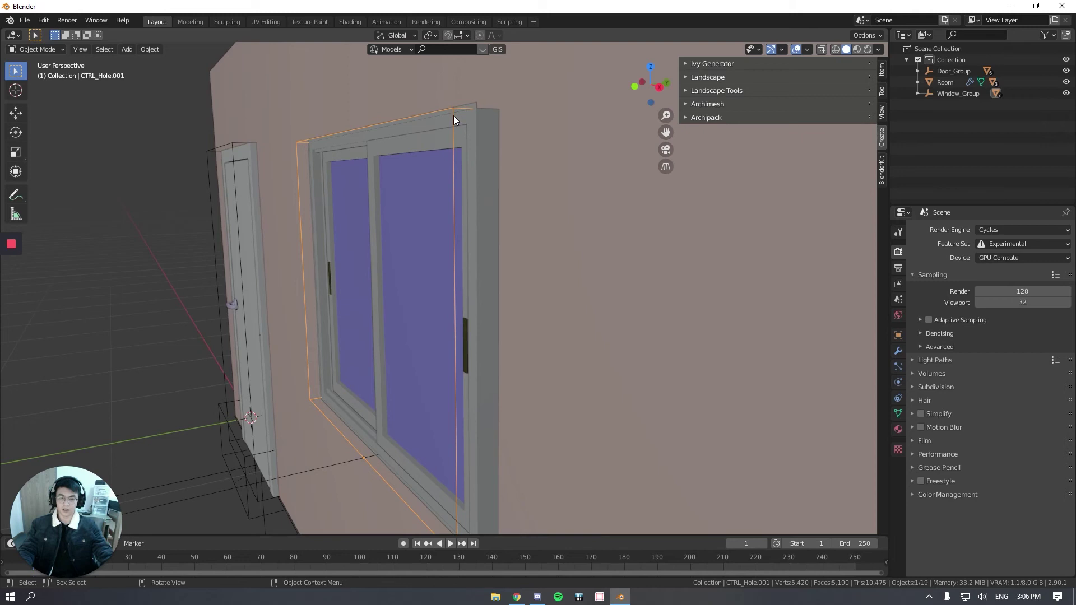
middle_click_drag(453, 115, 490, 162)
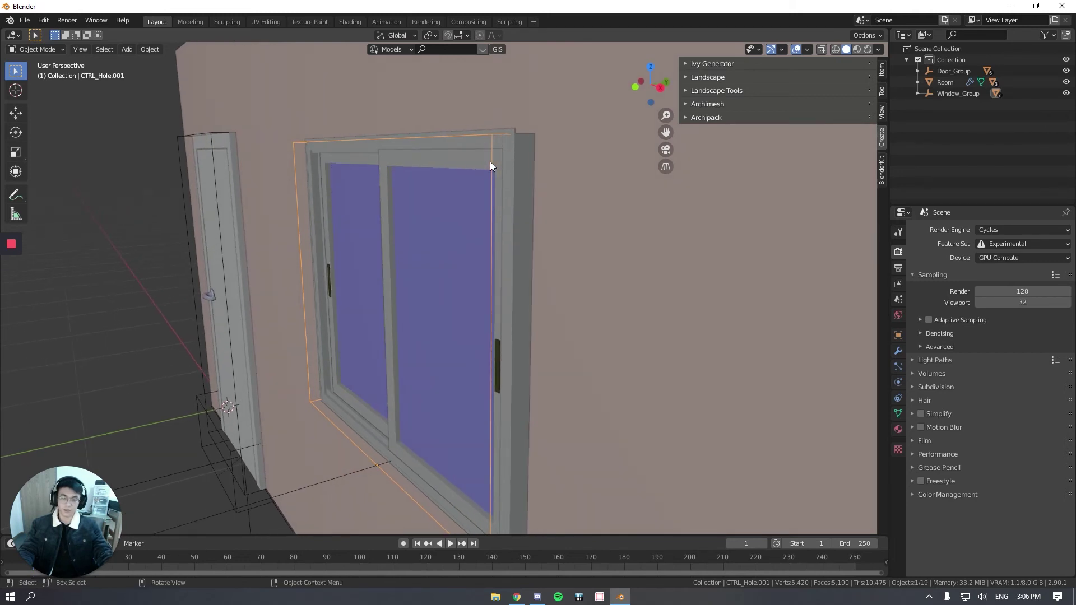
middle_click_drag(476, 177, 368, 230)
left_click(528, 325)
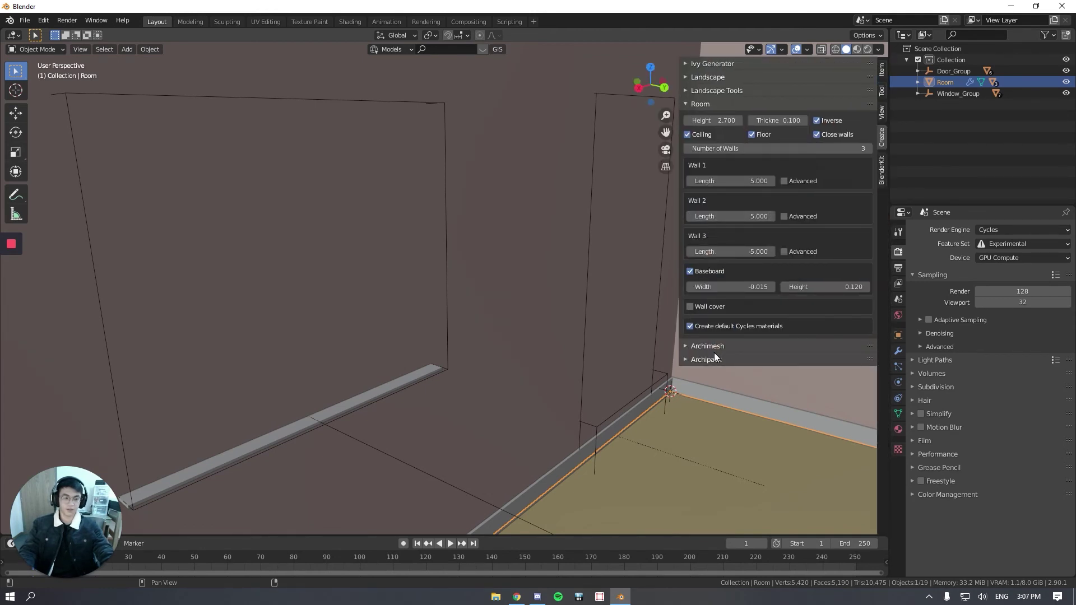
Step: Expand the Archimesh panel and run Auto Holes to cut the door and window openings
left_click(701, 345)
scroll(748, 358, "down", 2)
scroll(742, 354, "up", 2)
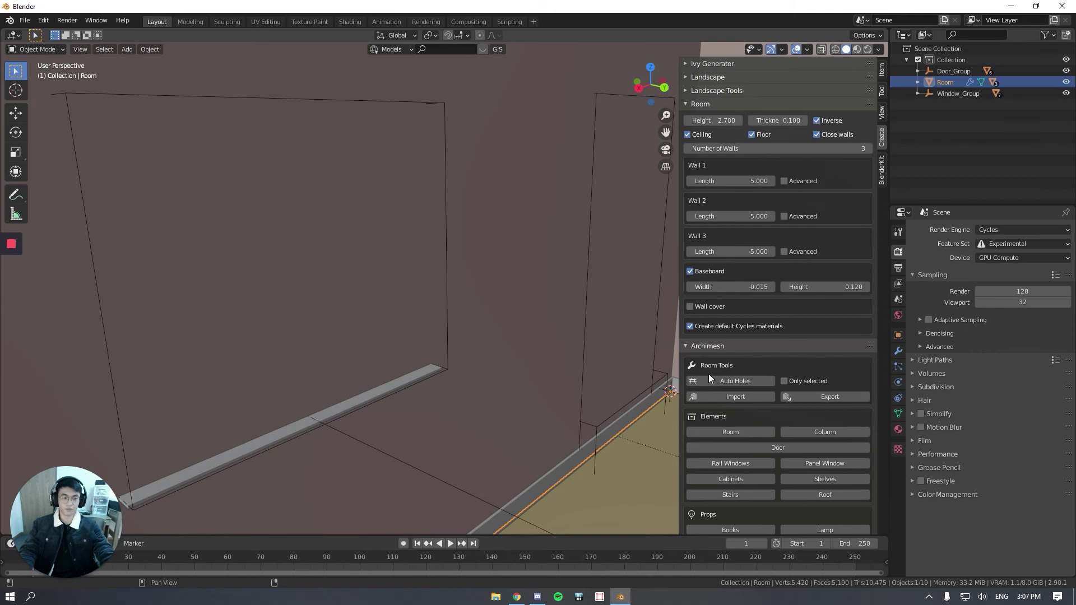
left_click(742, 380)
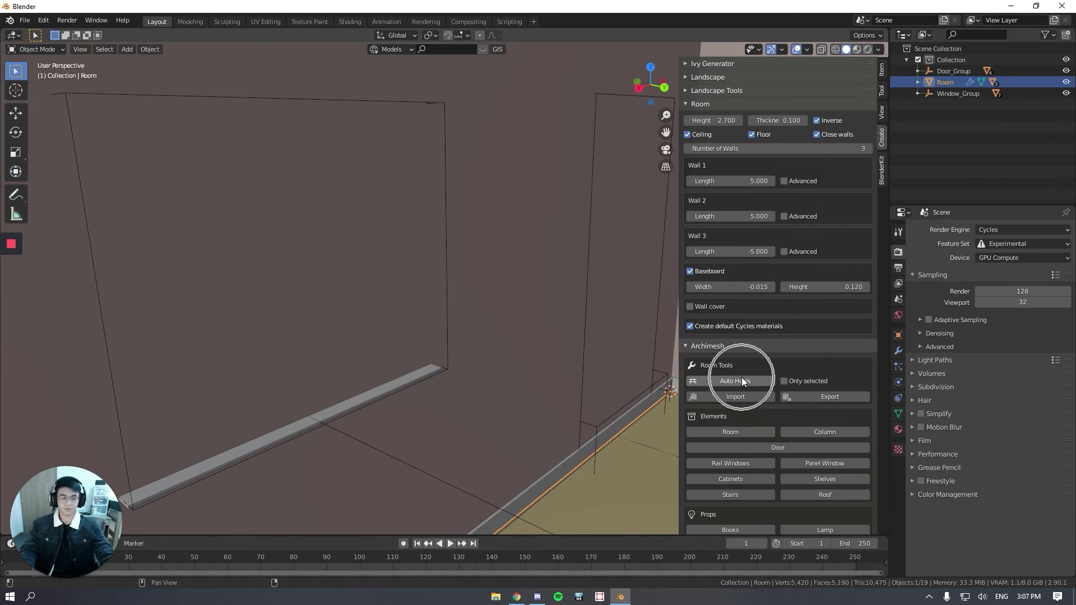
left_click(744, 381)
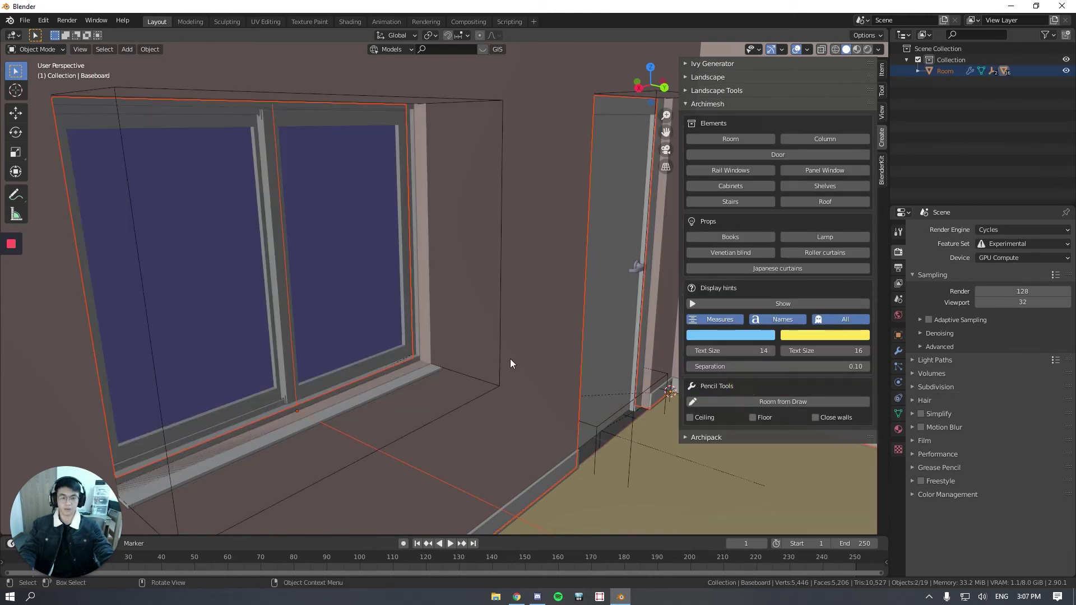
left_click(486, 352)
middle_click_drag(486, 352, 418, 320)
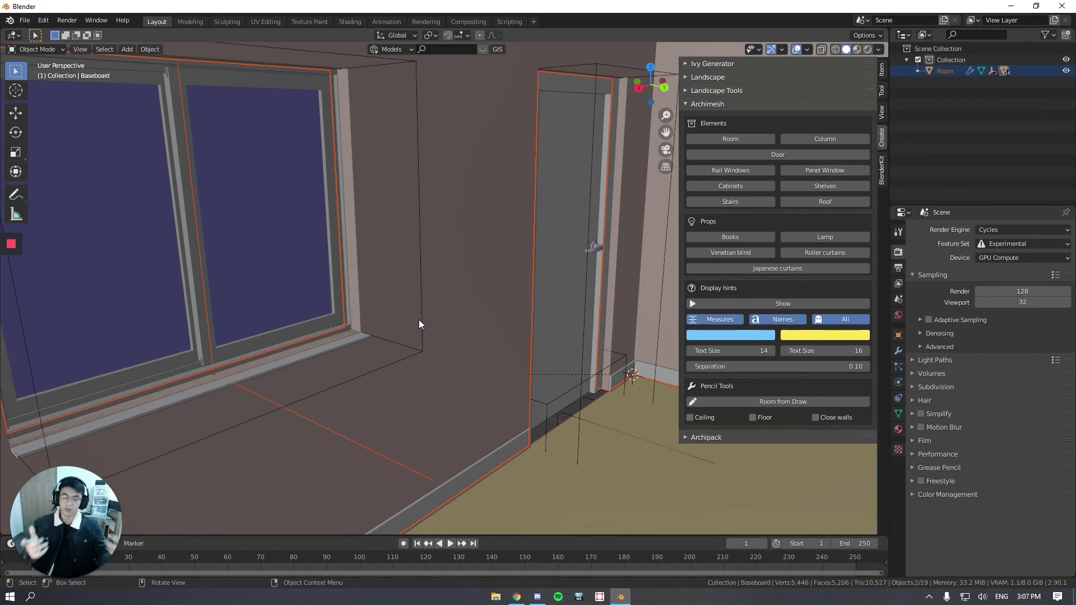
middle_click_drag(264, 240, 243, 236)
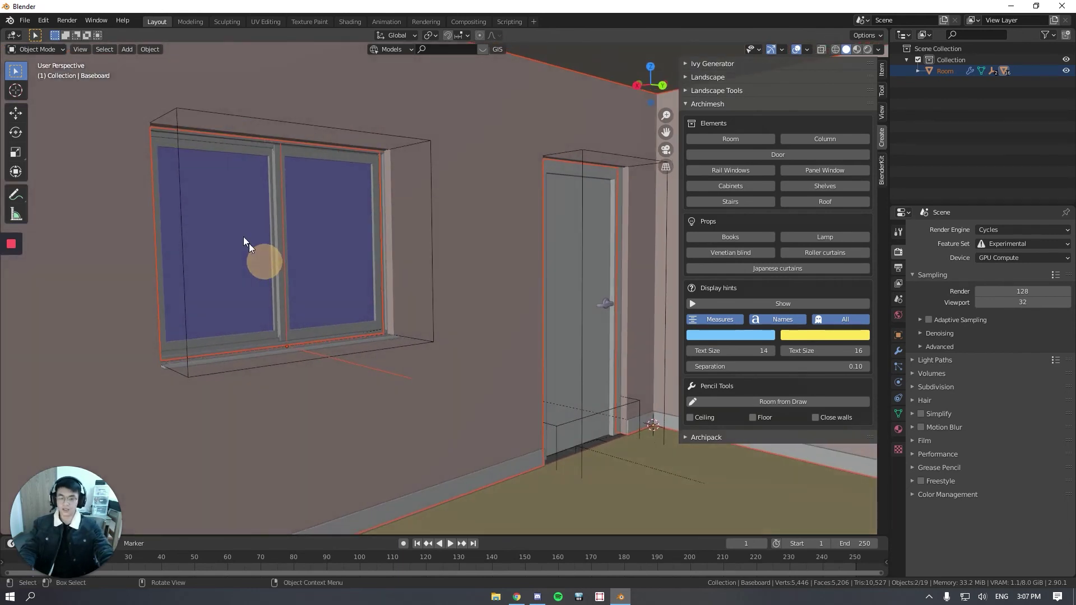
Step: Select the window's hole box CTRL_Hole.001 and test-move it along X
left_click(426, 144)
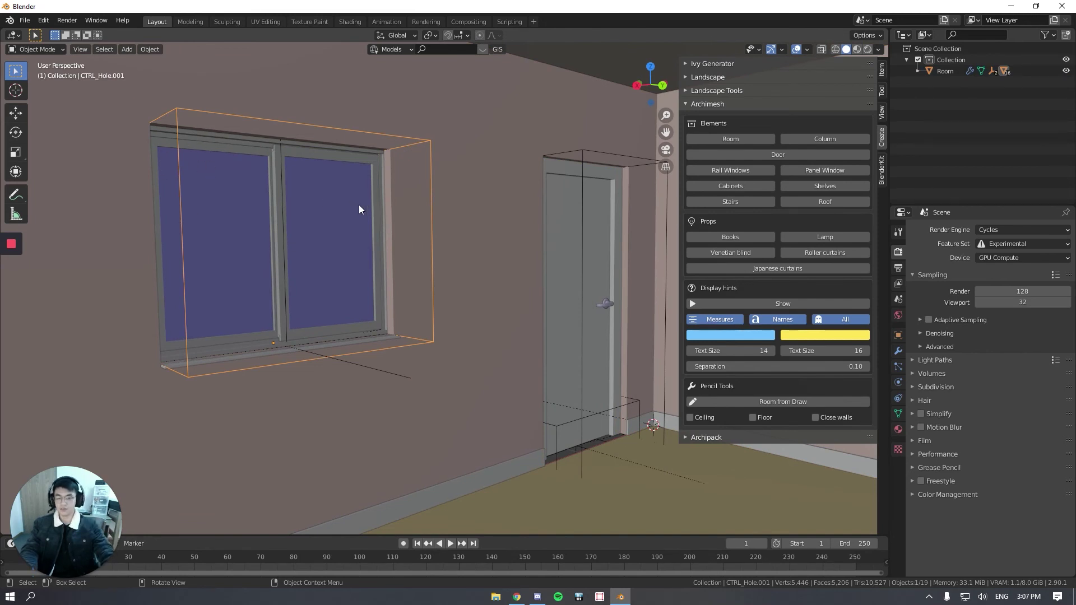
key("g")
key("x")
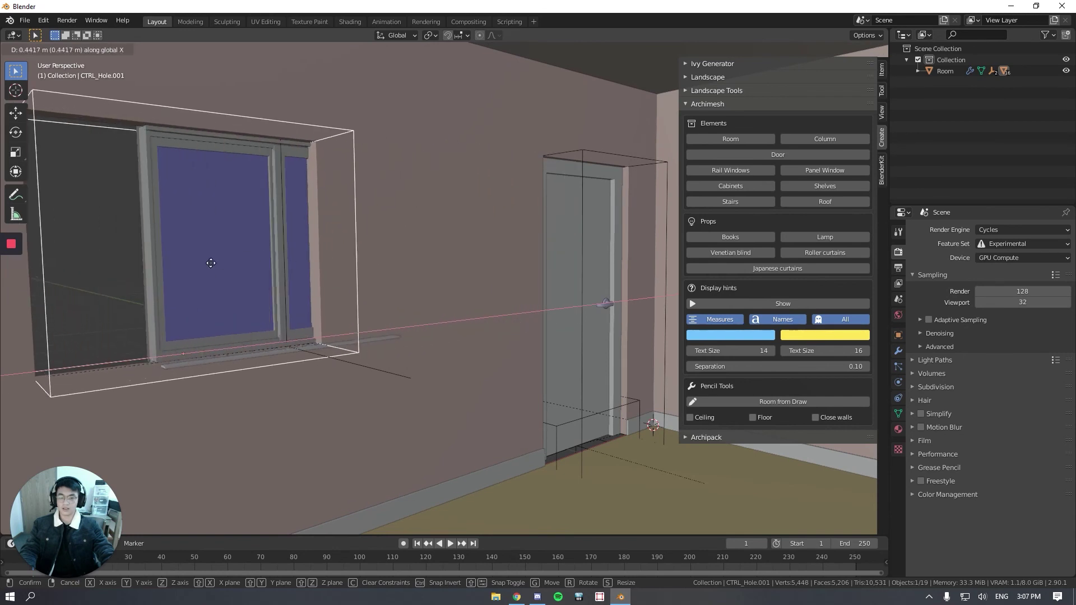
left_click(304, 242)
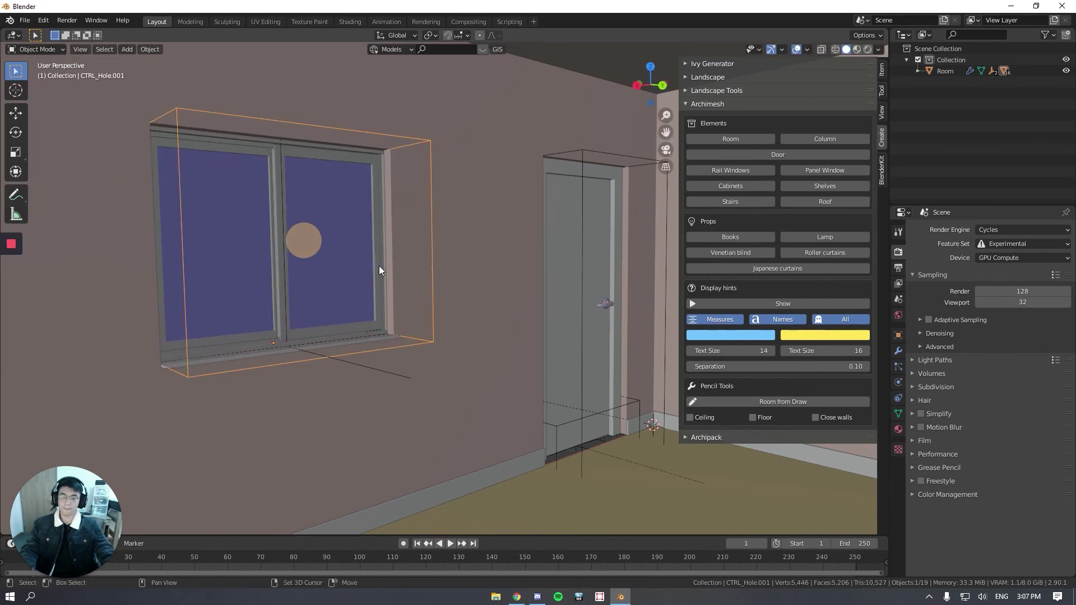
middle_click_drag(379, 266, 474, 276)
middle_click_drag(547, 409, 500, 392, "shift")
scroll(544, 422, "up", 2)
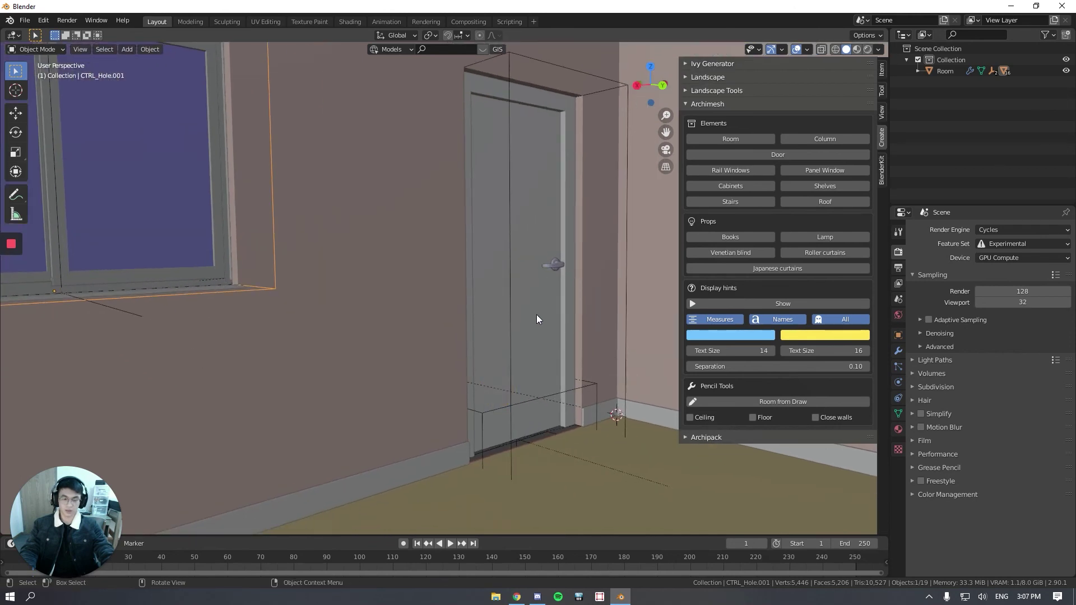
left_click(526, 441)
Step: Nudge the Door_Group slightly along the Y axis
left_click(542, 445)
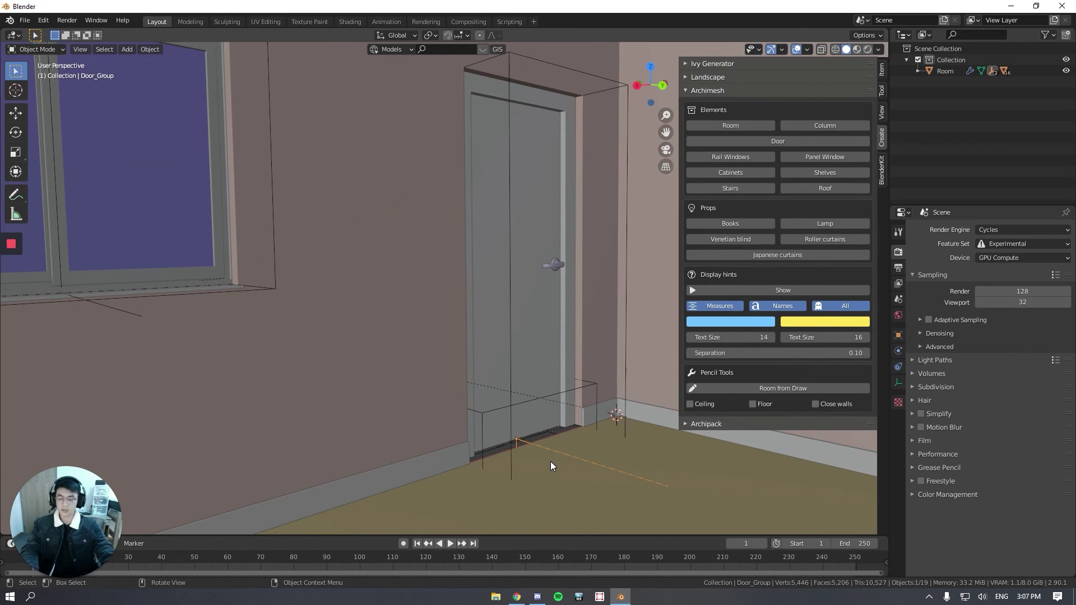
key("g")
key("x")
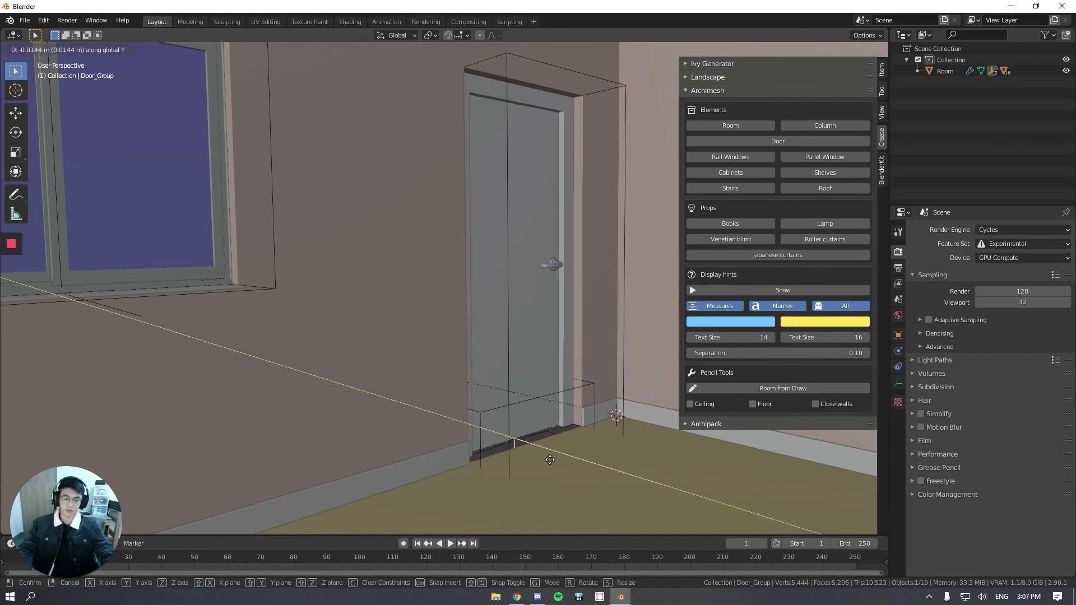
key("y")
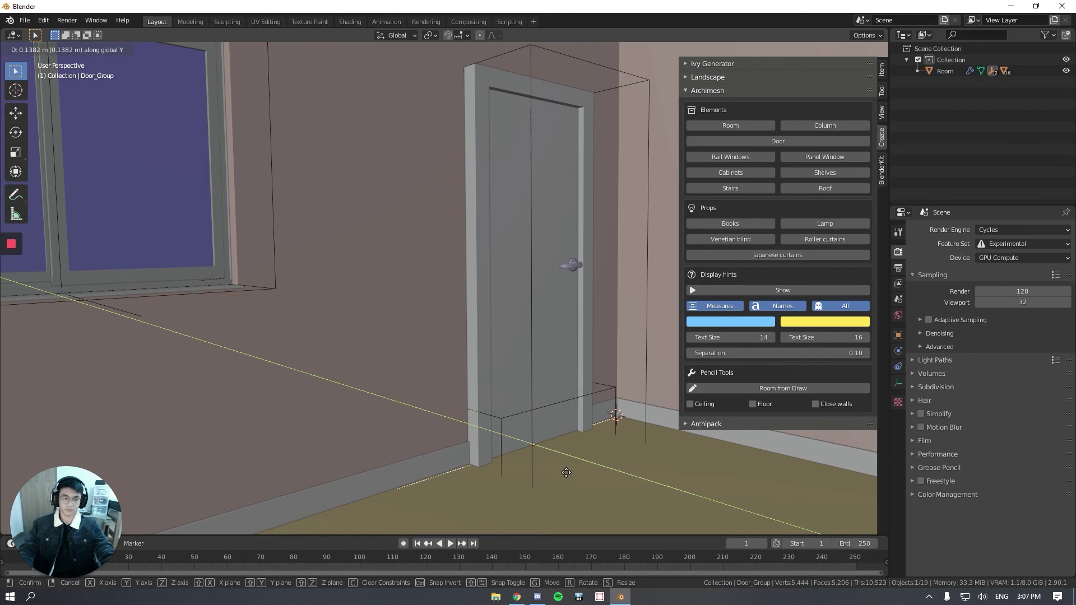
left_click(565, 471)
scroll(351, 436, "down", 2)
middle_click_drag(330, 428, 355, 413)
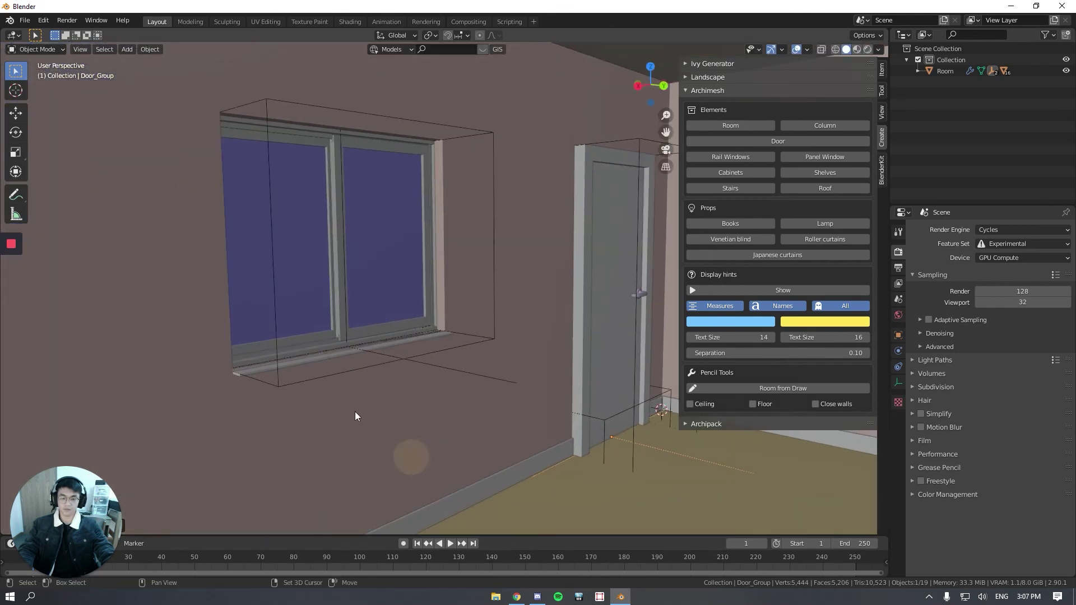
Step: Nudge the Window_Group about 0.075 along Y within the wall opening
left_click(447, 372)
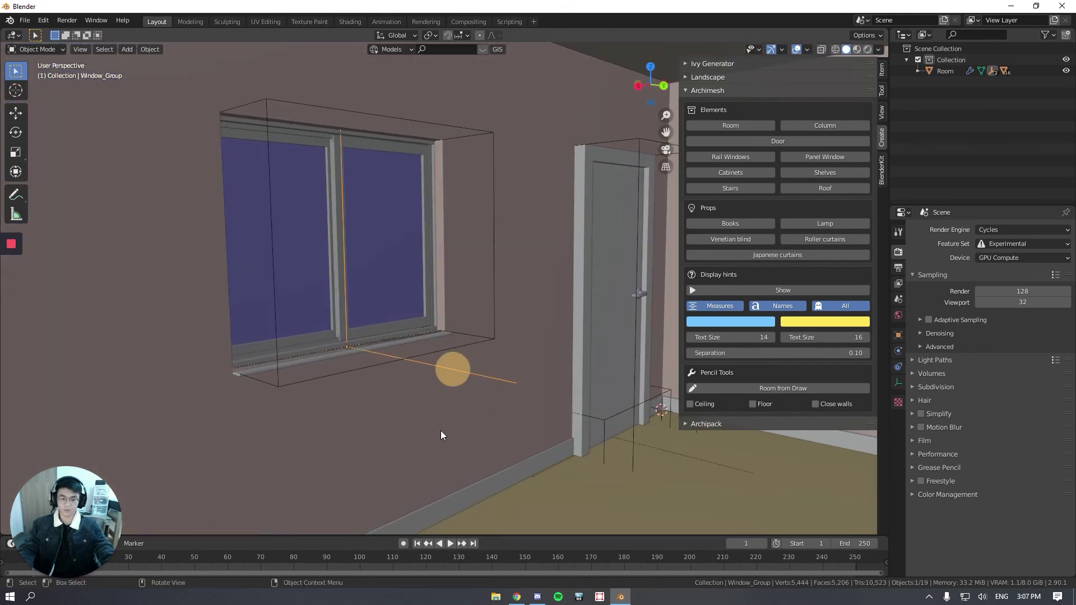
key("g")
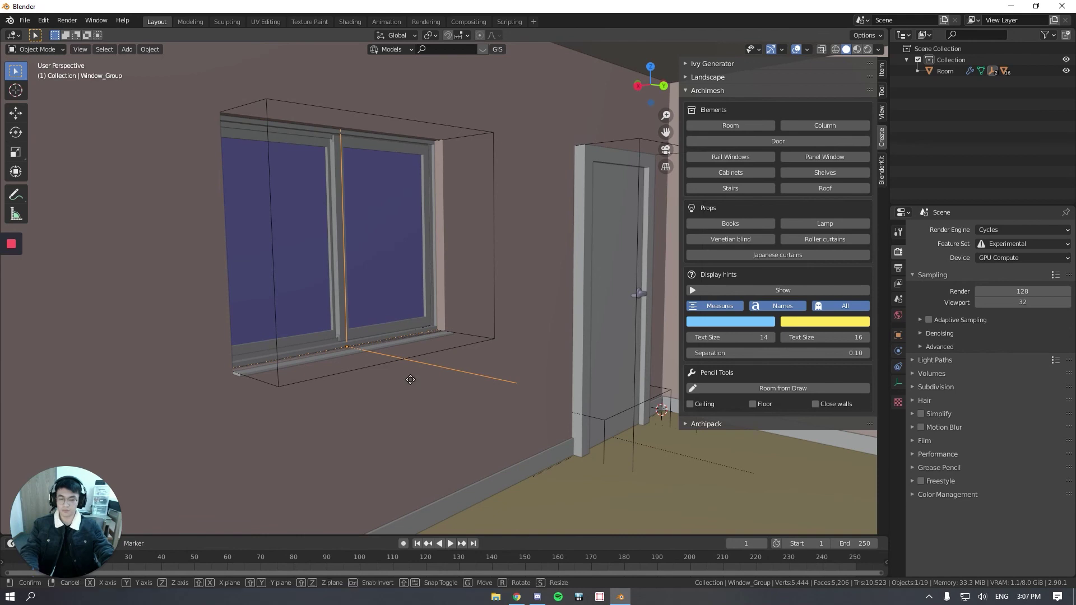
key("x")
key("y")
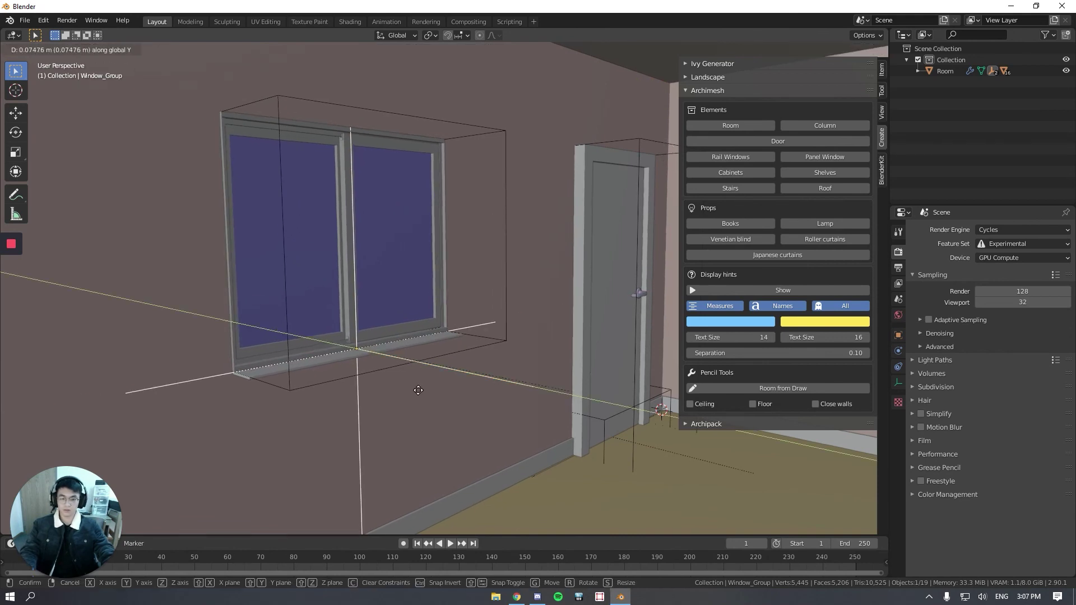
left_click(418, 389)
scroll(338, 353, "up", 4)
scroll(328, 432, "down", 3)
mouse_move(328, 433)
middle_mouse_down()
mouse_move(243, 442)
mouse_move(387, 435)
mouse_move(319, 435)
middle_mouse_up()
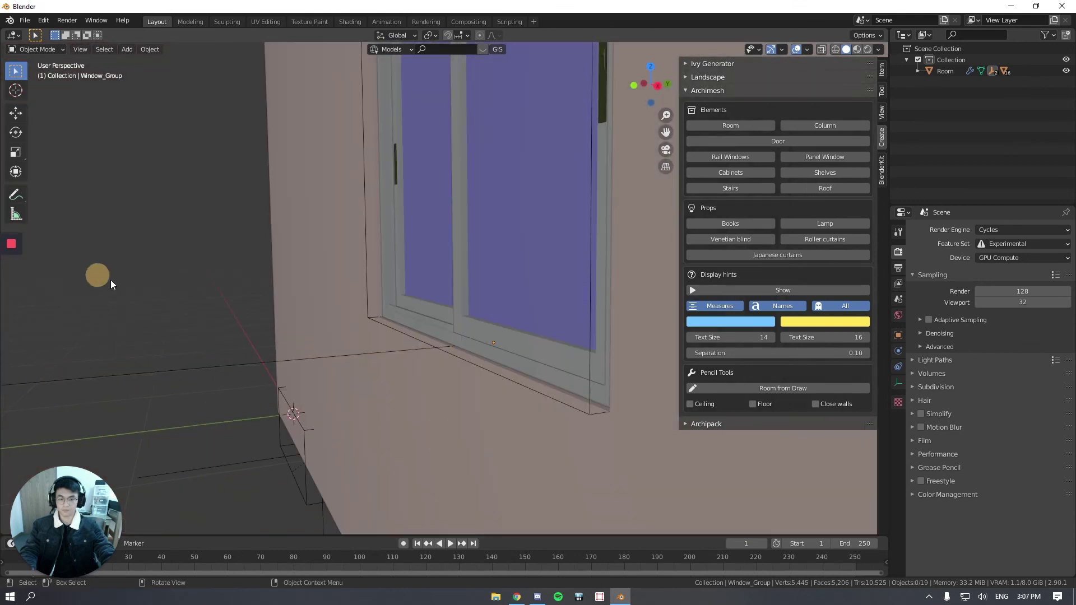
middle_click_drag(110, 281, 336, 327)
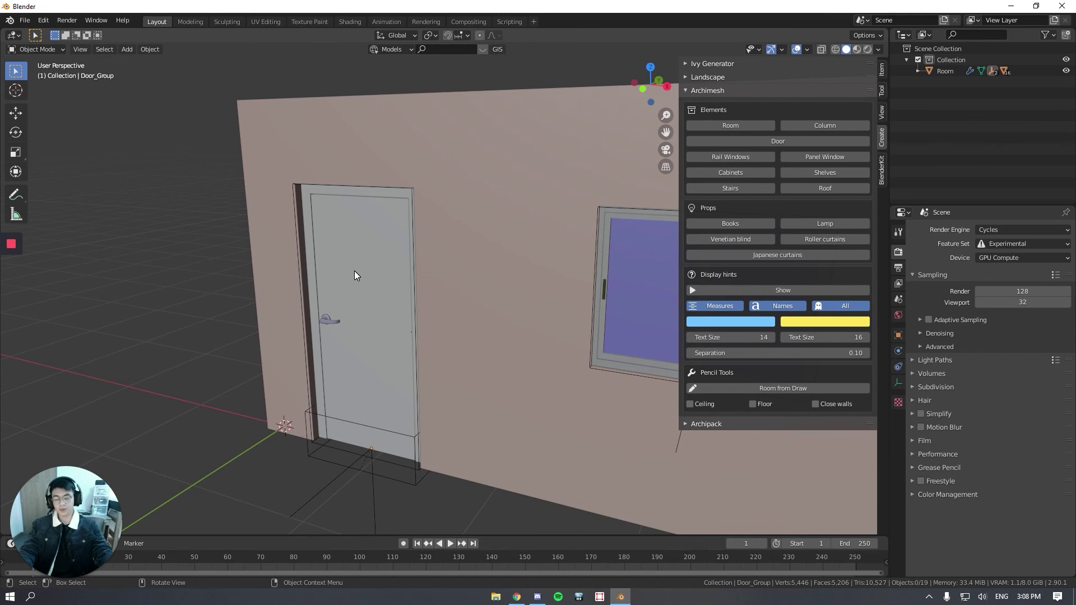
Step: Rotate the Door leaf around Z so it stands partly open, then view from inside
scroll(353, 276, "up", 3)
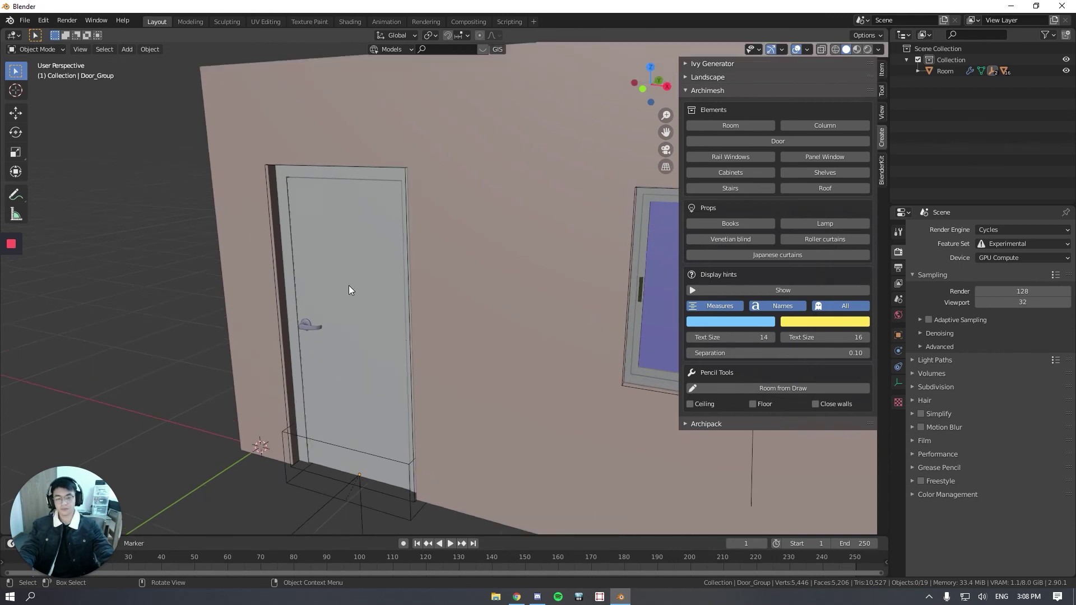
left_click(332, 257)
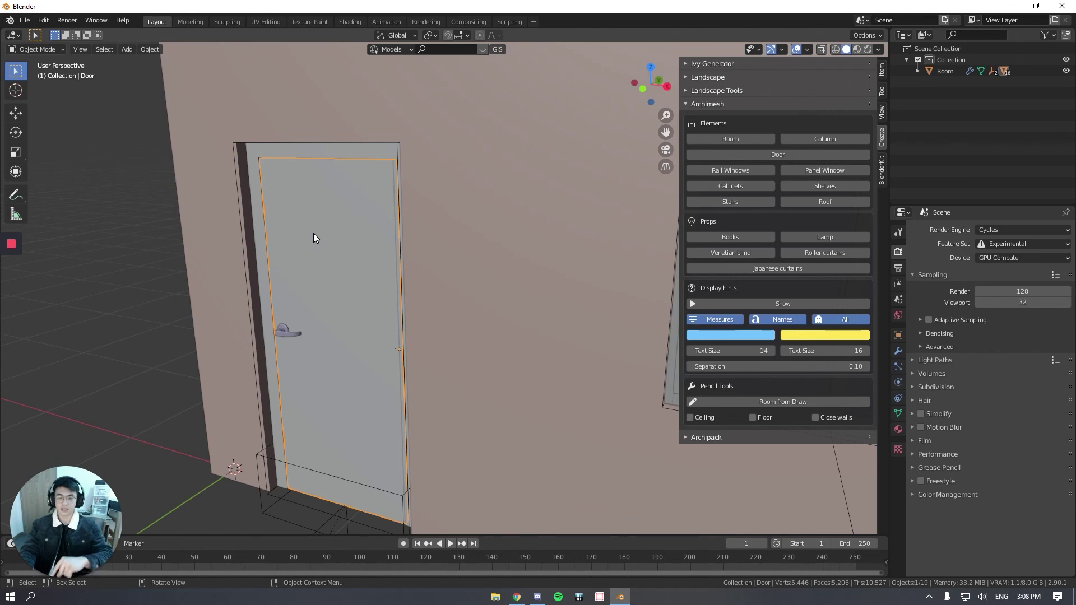
middle_click_drag(276, 245, 304, 251)
left_click(307, 251)
left_click(318, 247)
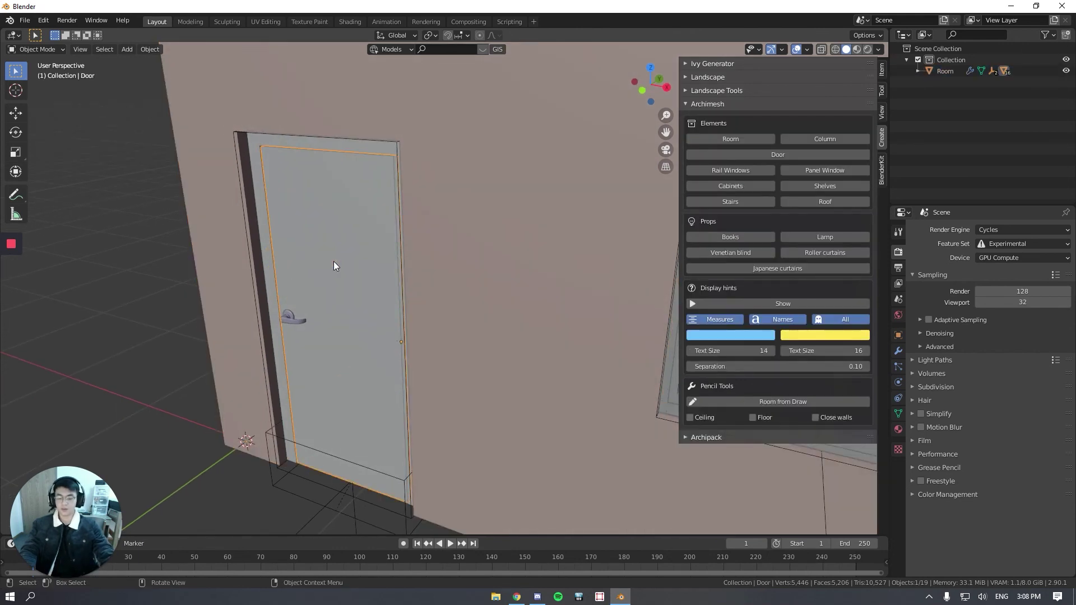
key("r")
key("z")
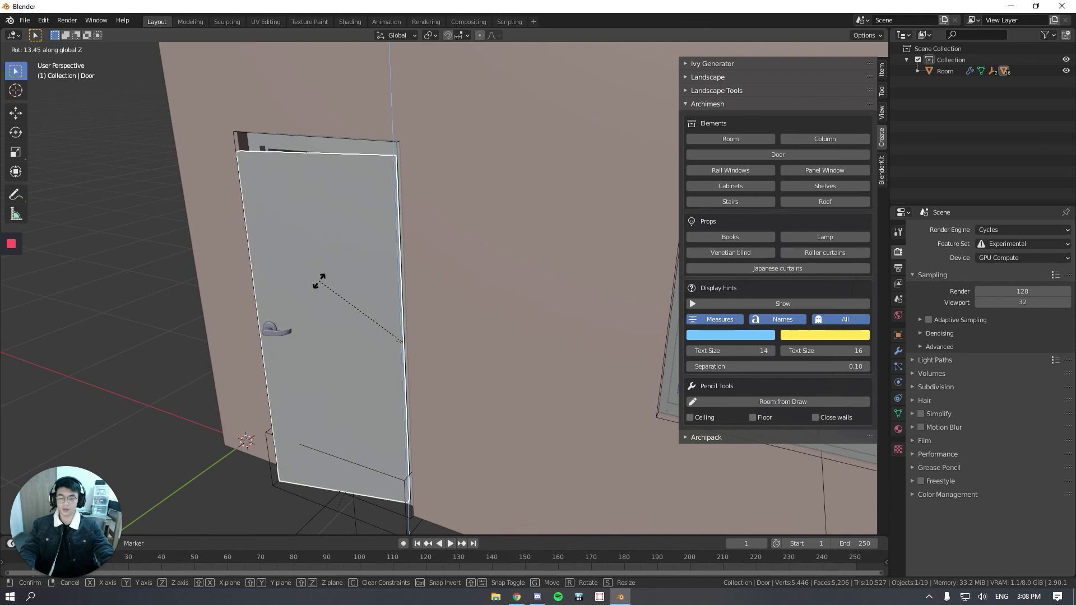
left_click(364, 267)
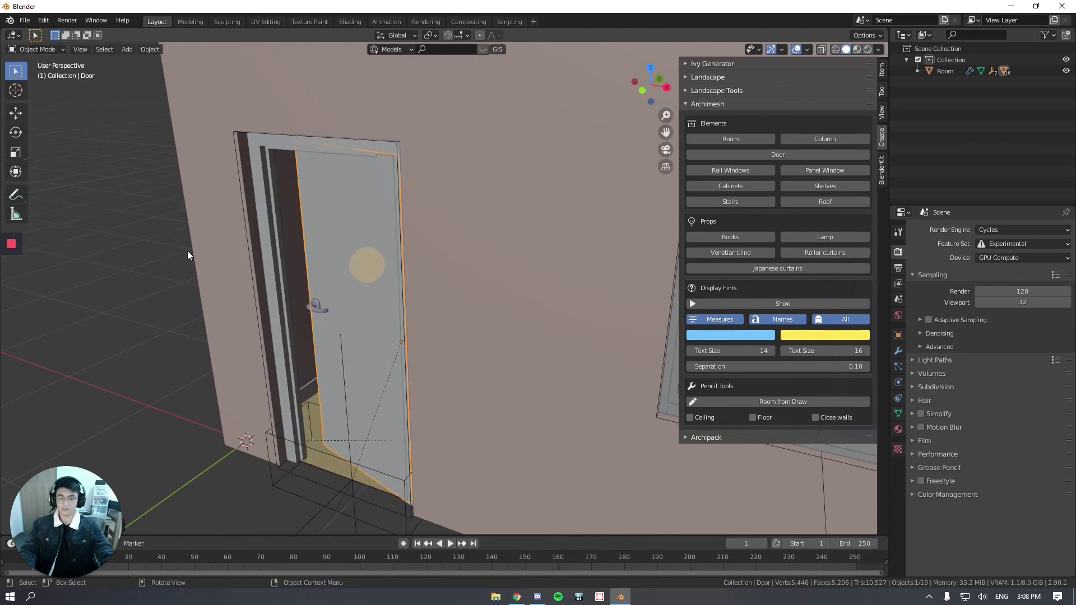
middle_click_drag(350, 310, 404, 345)
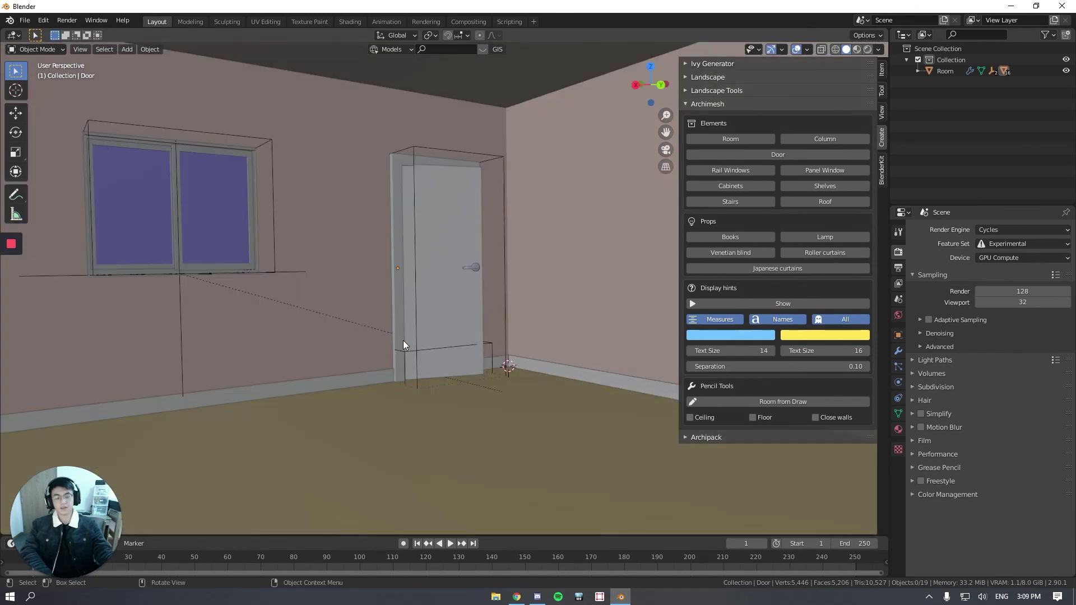